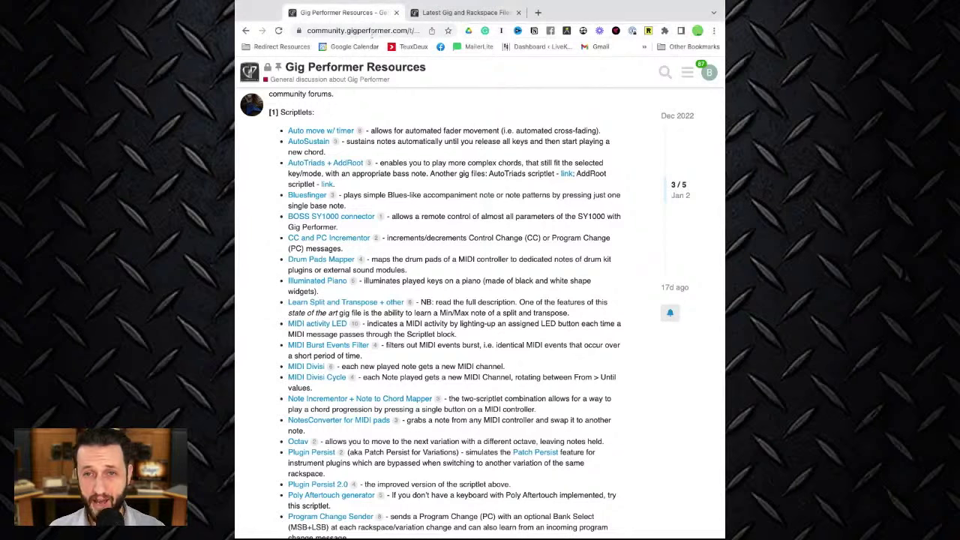
Examine the Scriptlets list in the Gig Performer Resources post and highlight the description of AutoSustain.
click(375, 32)
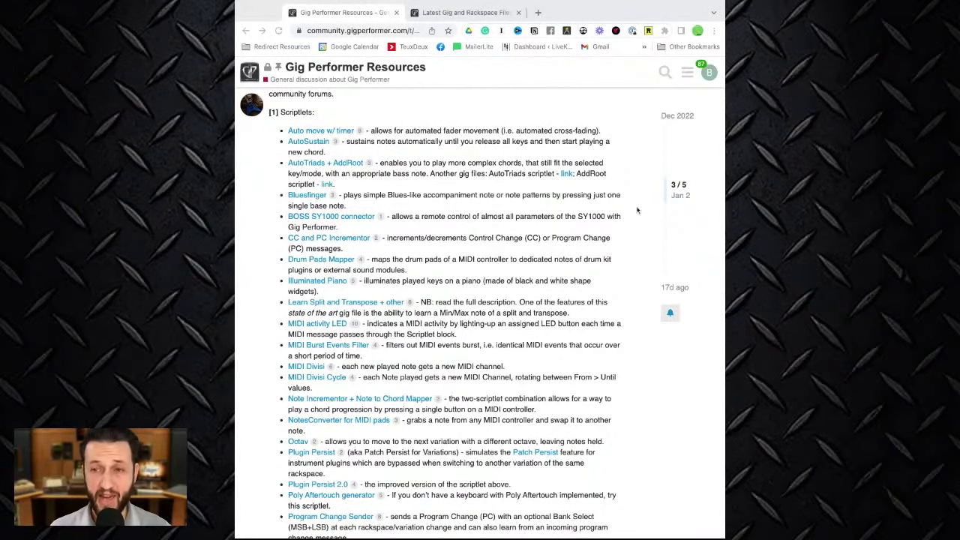
scroll(637, 210, down, 1)
scroll(638, 210, down, 1)
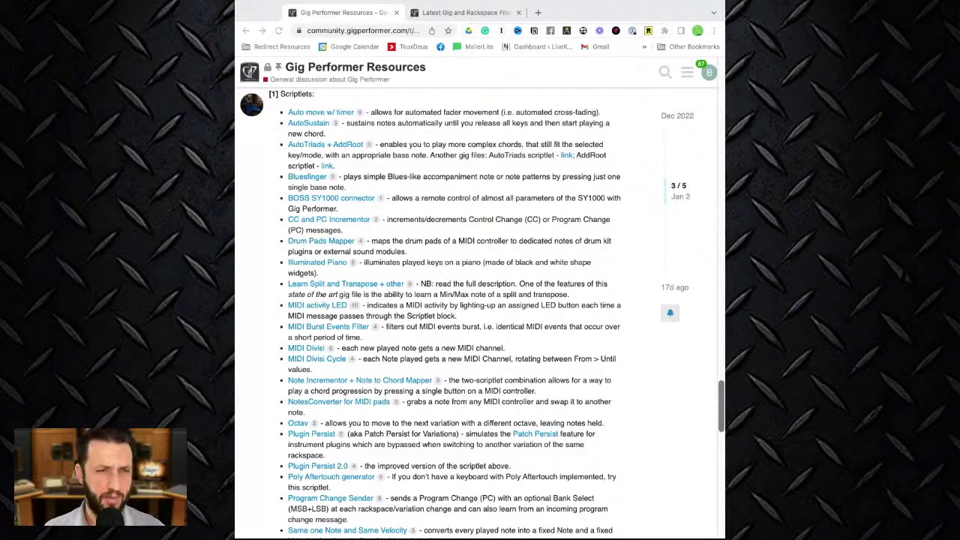
key(alt+Tab)
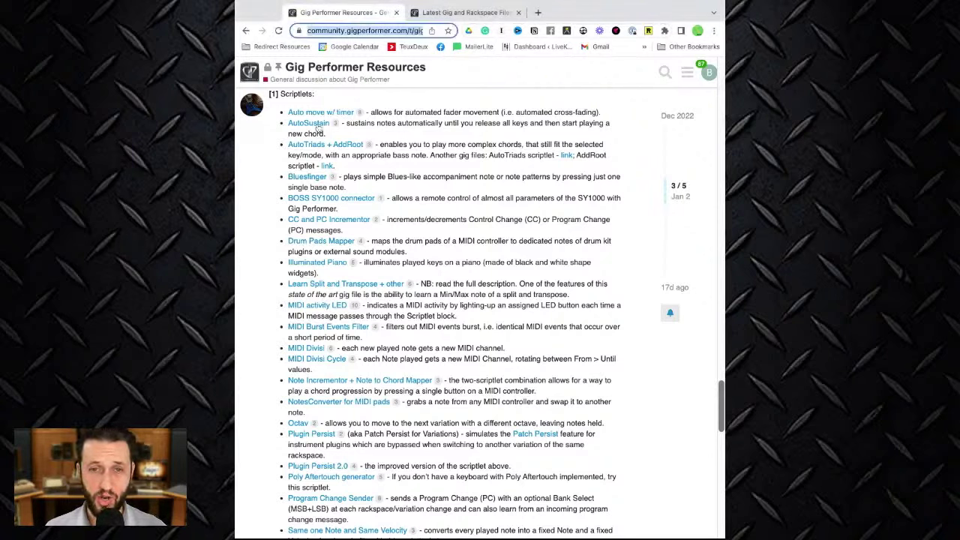
drag(347, 122, 326, 133)
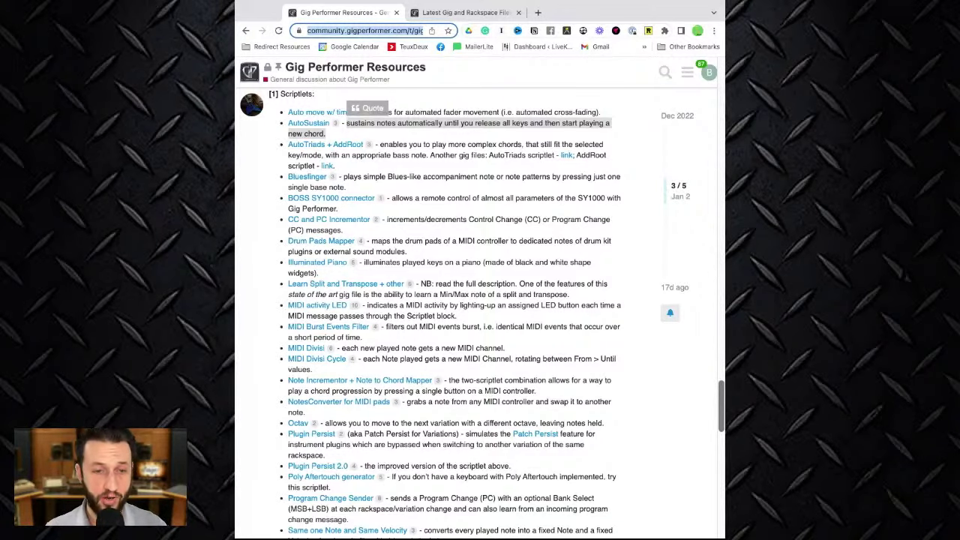
key(super+Tab)
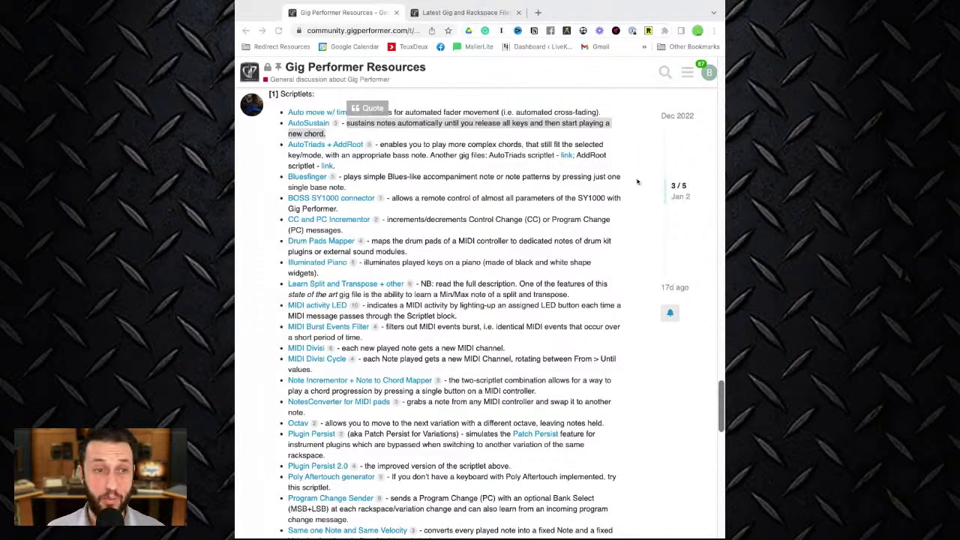
key(super+l)
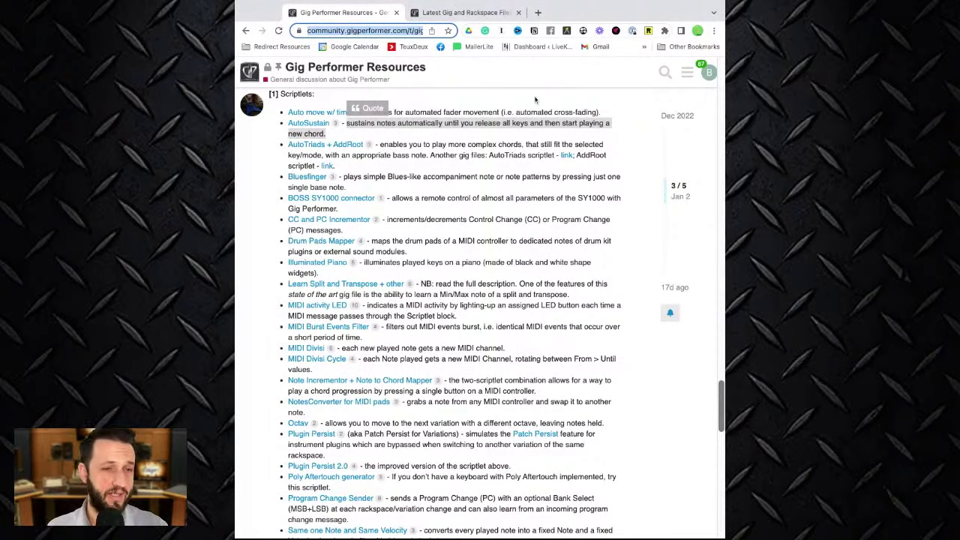
Browse the shared gigs in the Gig and Rackspace Files category of the community forum.
click(457, 12)
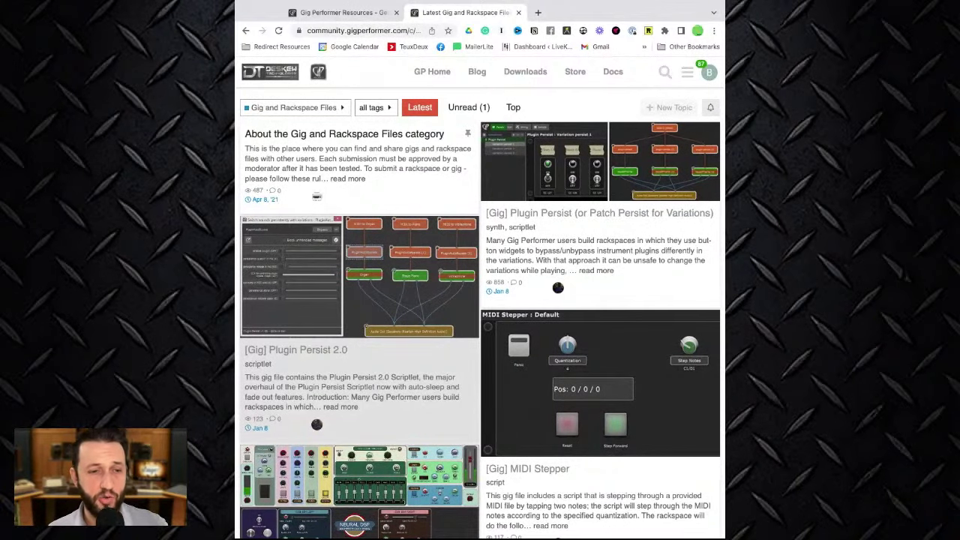
scroll(480, 300, down, 3)
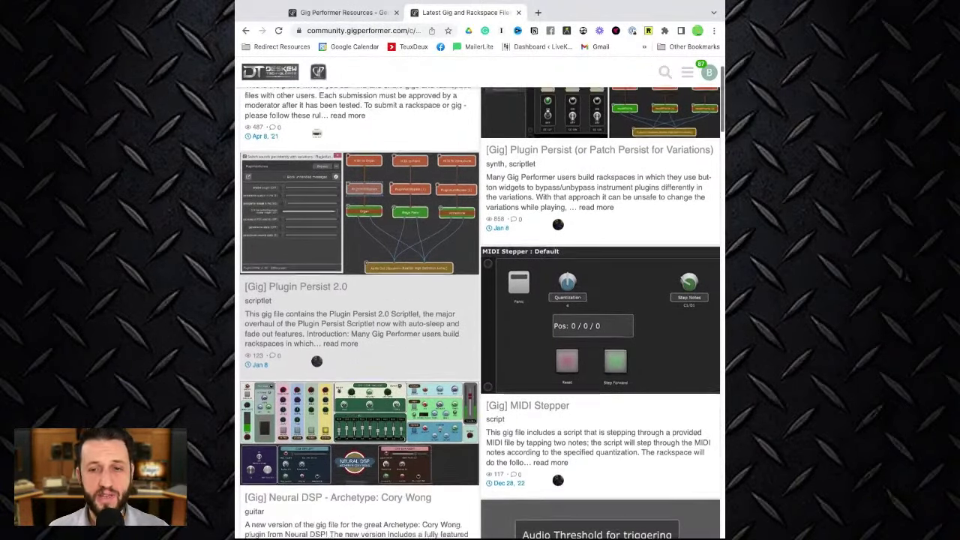
scroll(480, 300, down, 3)
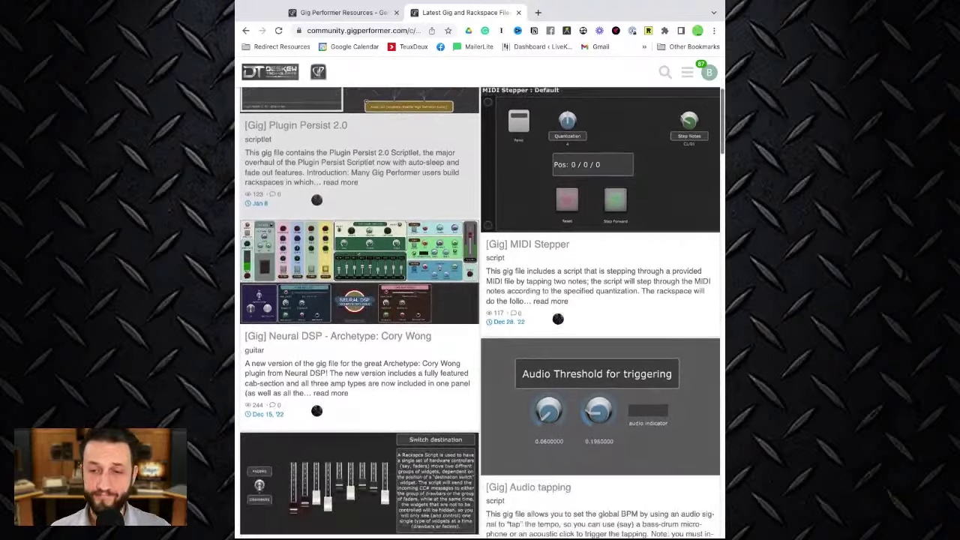
scroll(481, 300, down, 2)
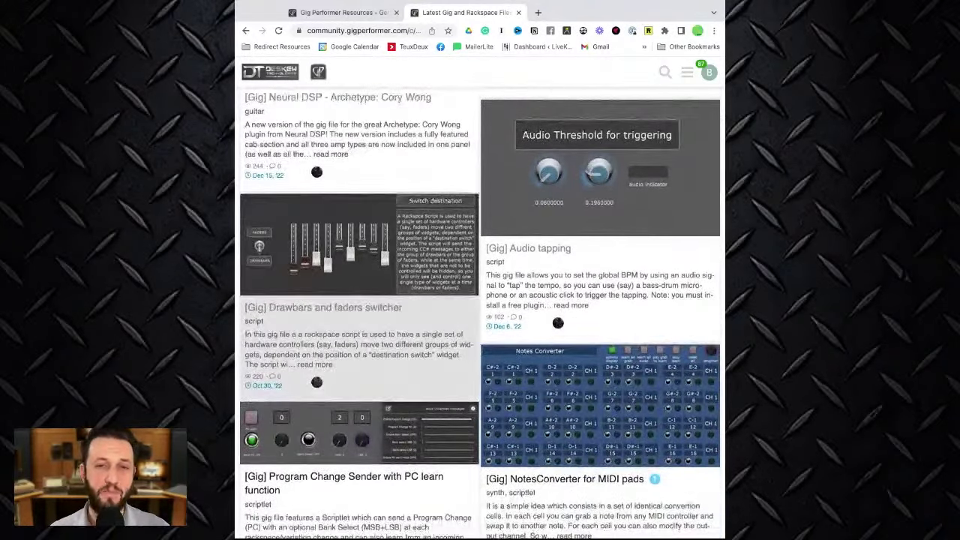
scroll(455, 329, down, 4)
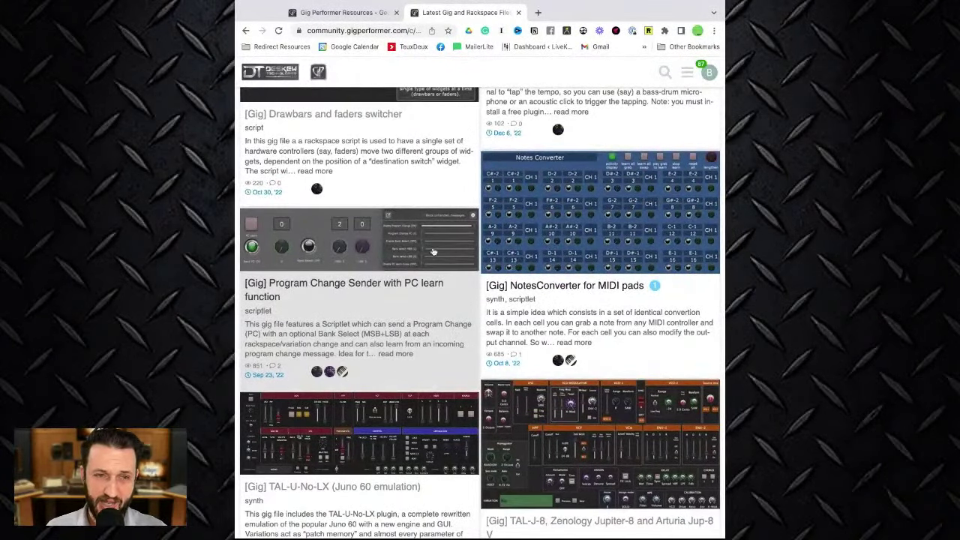
scroll(443, 248, down, 3)
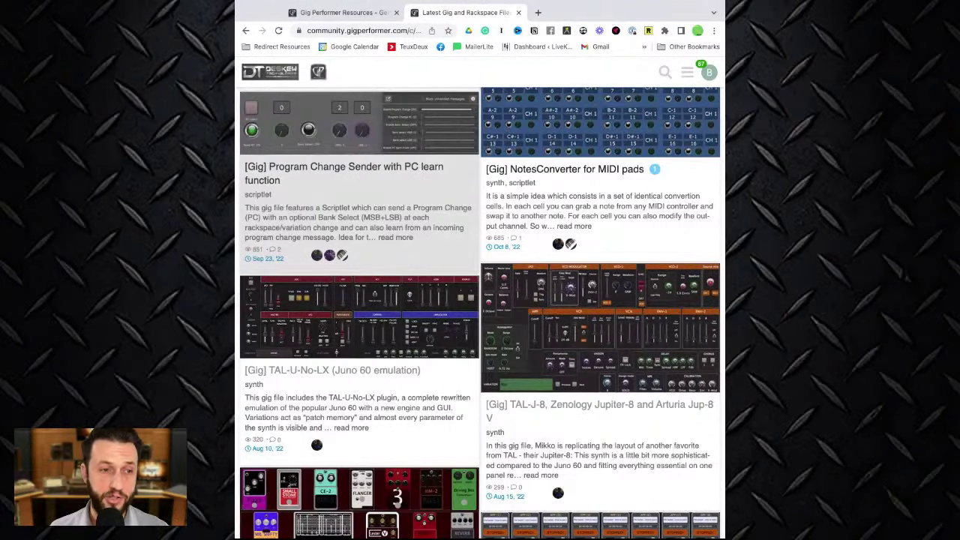
scroll(593, 133, down, 4)
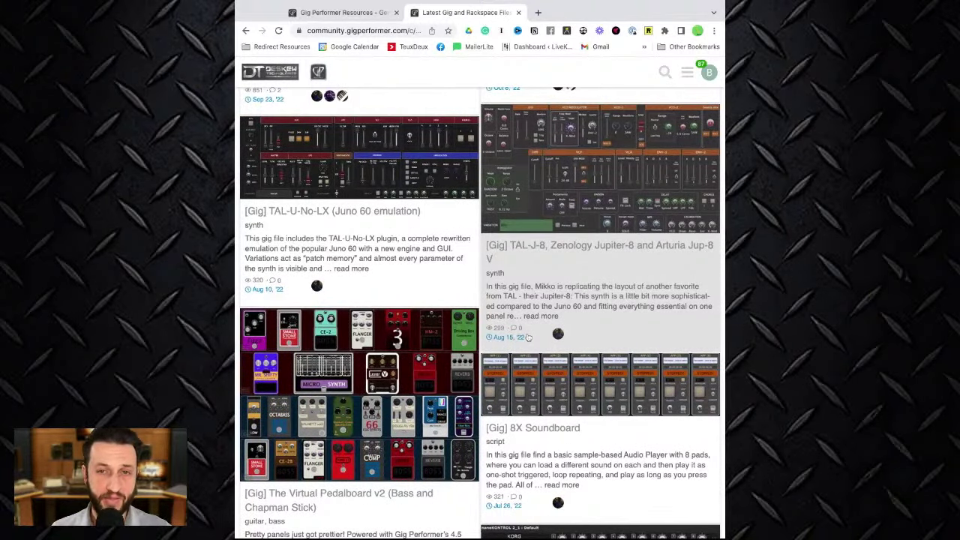
scroll(528, 338, up, 15)
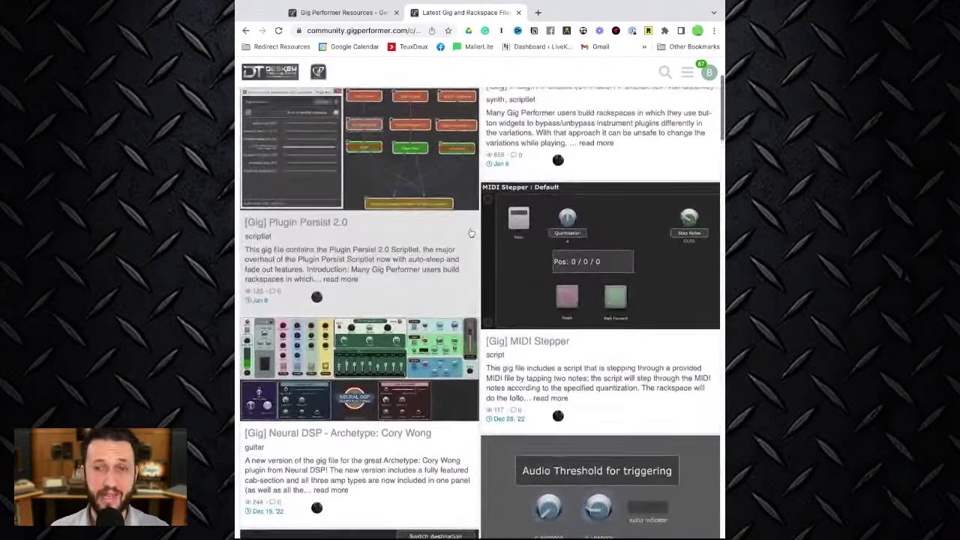
scroll(470, 233, up, 3)
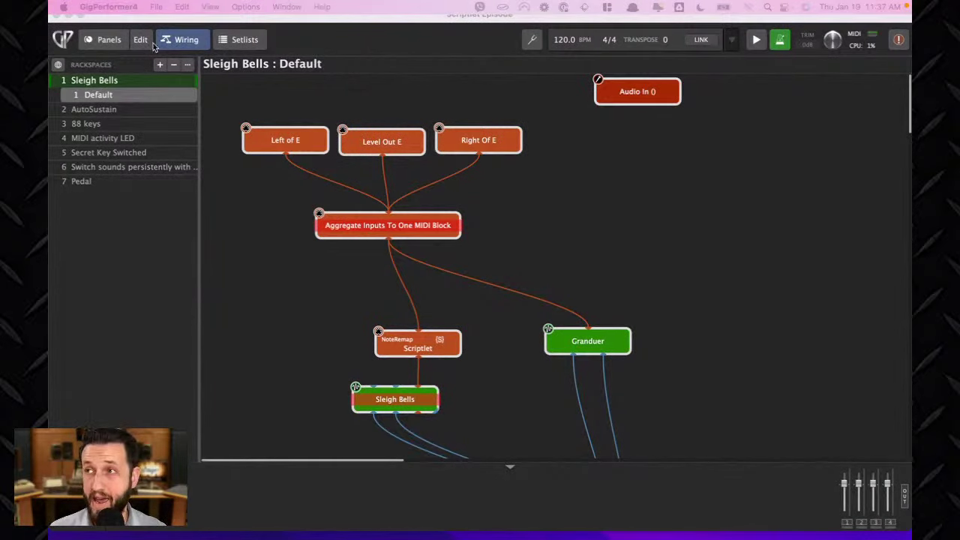
Switch to Gig Performer and show the front panel of the Sleigh Bells rackspace.
click(114, 42)
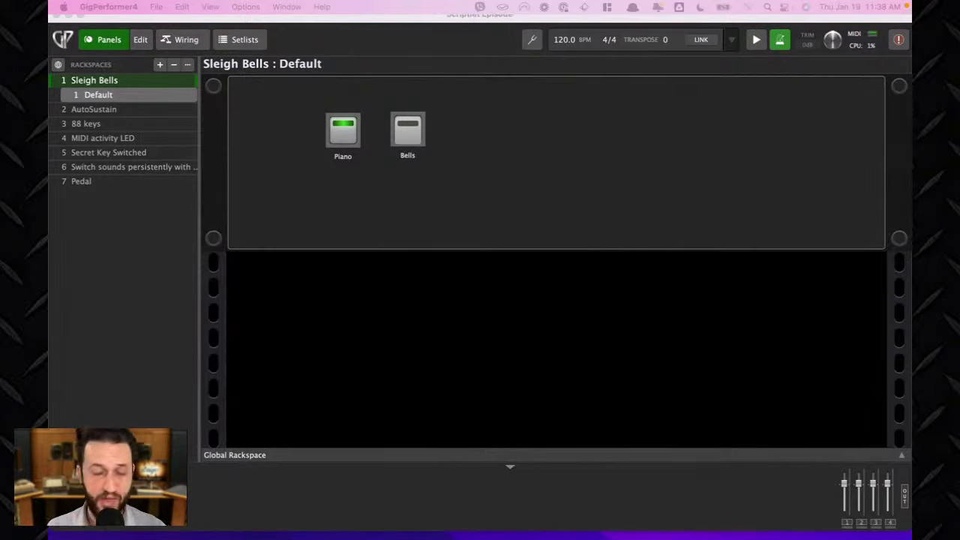
click(313, 49)
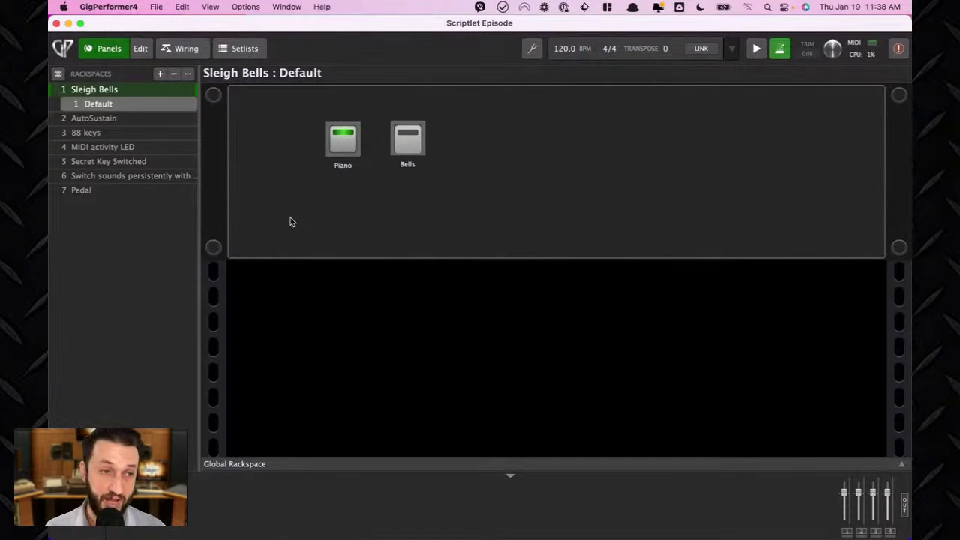
Show the Sleigh Bells rackspace's wiring and move the NoteRemap Scriptlet and Sleigh Bells blocks slightly upward.
click(183, 48)
scroll(508, 355, down, 1)
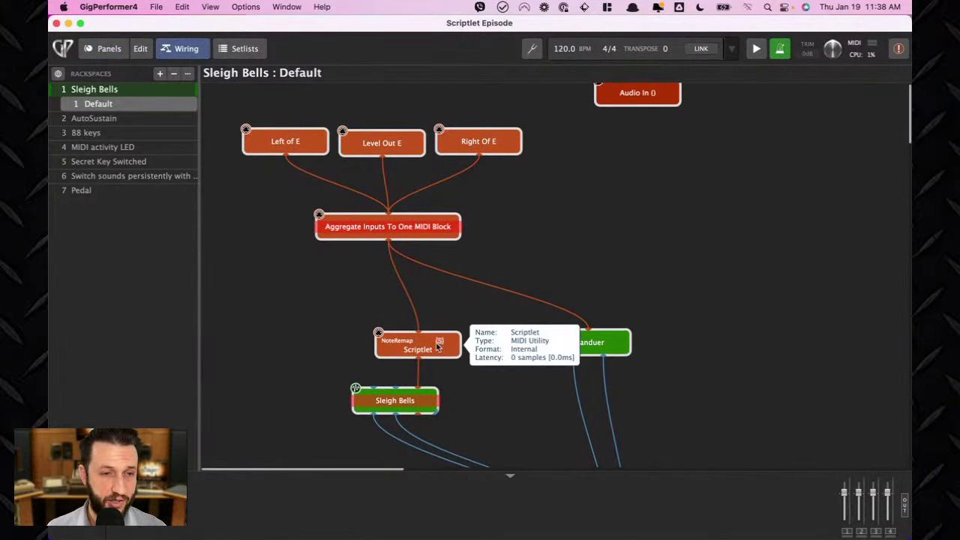
drag(438, 346, 429, 324)
drag(421, 409, 424, 392)
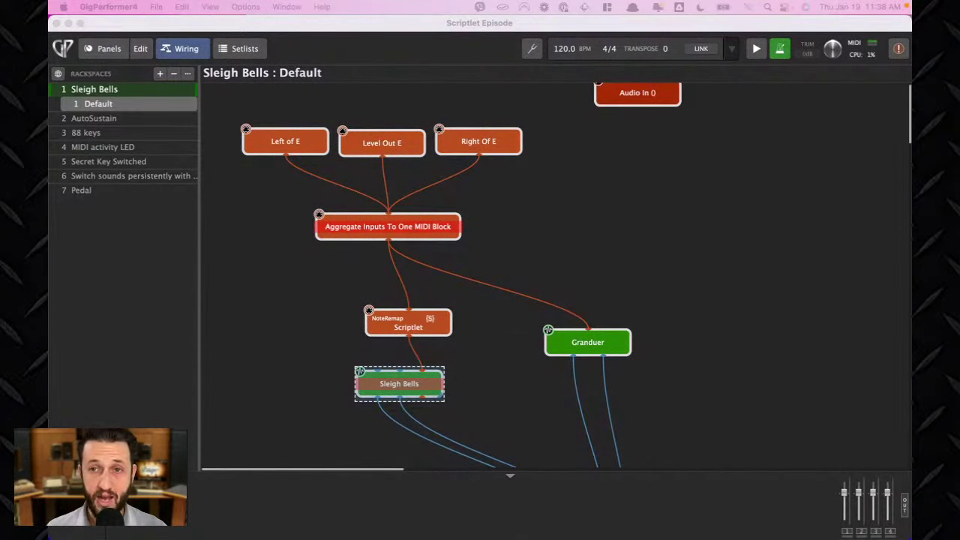
Open the Sleigh Bells plugin's editor and take the Sleigh Bells block off bypass.
double_click(399, 383)
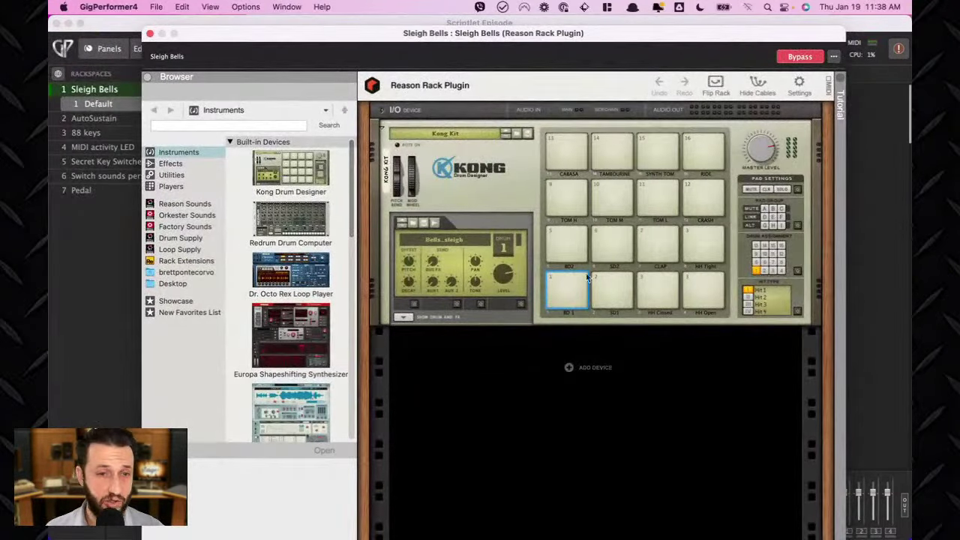
click(566, 294)
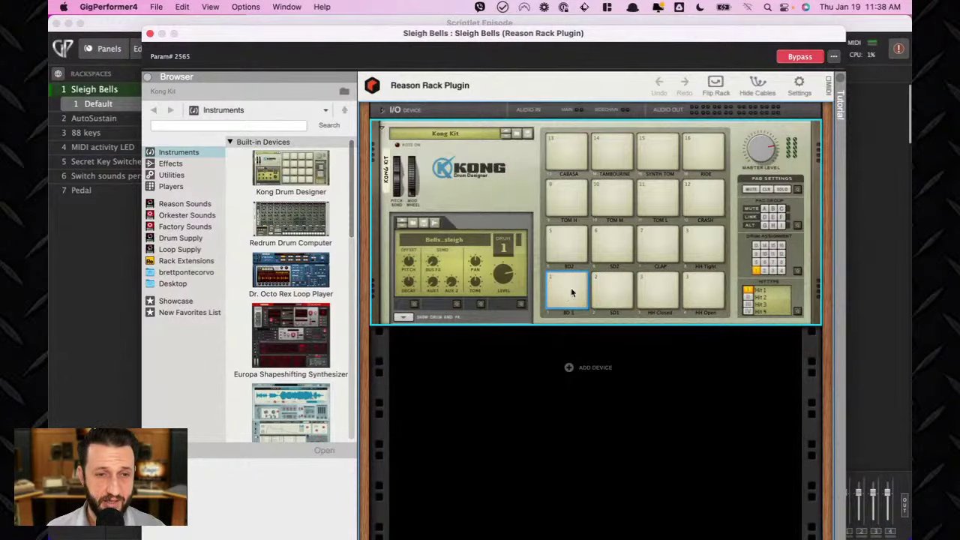
drag(257, 33, 697, 363)
right_click(409, 384)
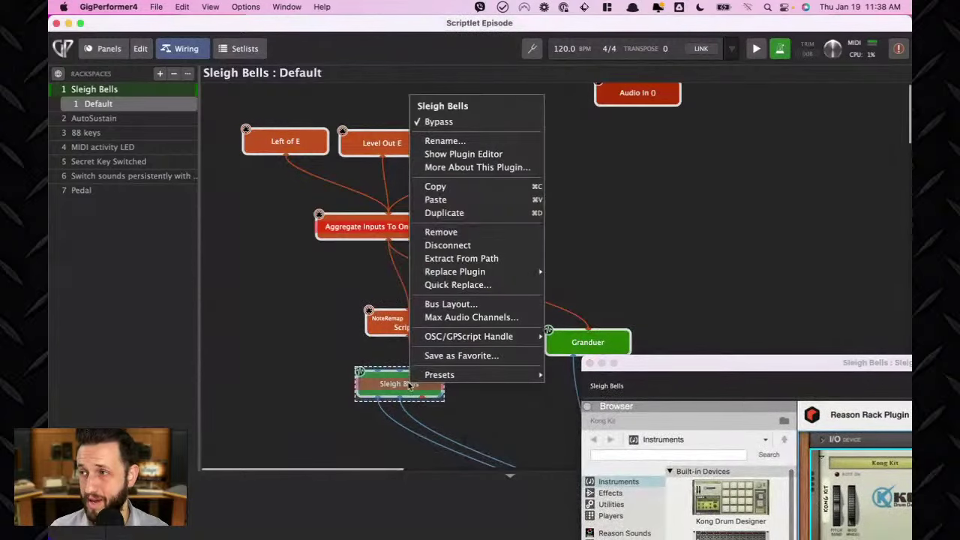
click(468, 122)
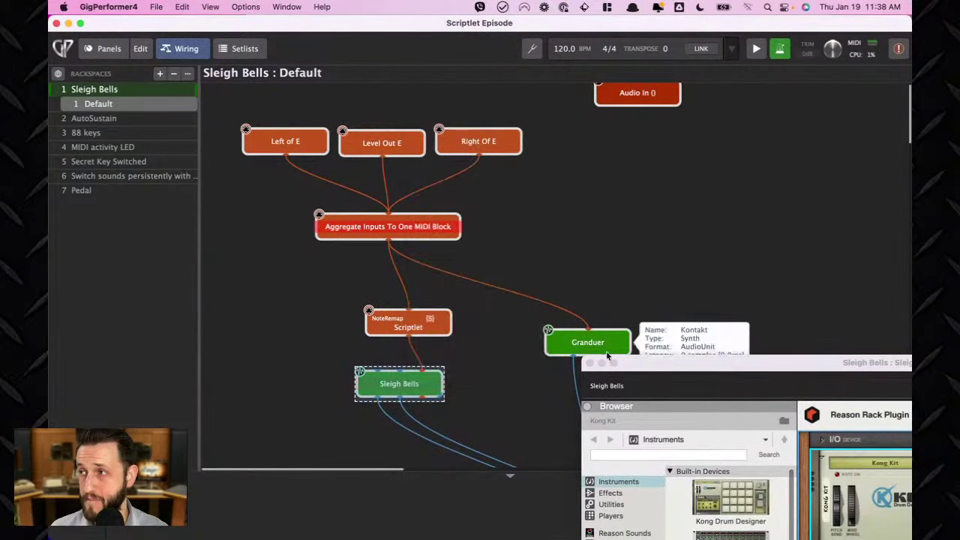
Bring the Sleigh Bells plugin window into full view and audition Kong drum pads 1 through 8.
click(660, 360)
double_click(660, 360)
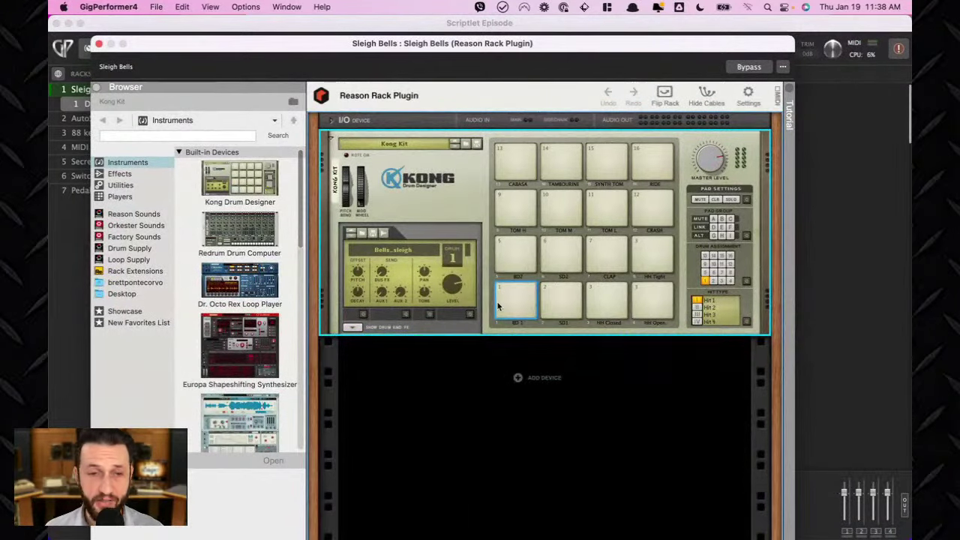
click(506, 305)
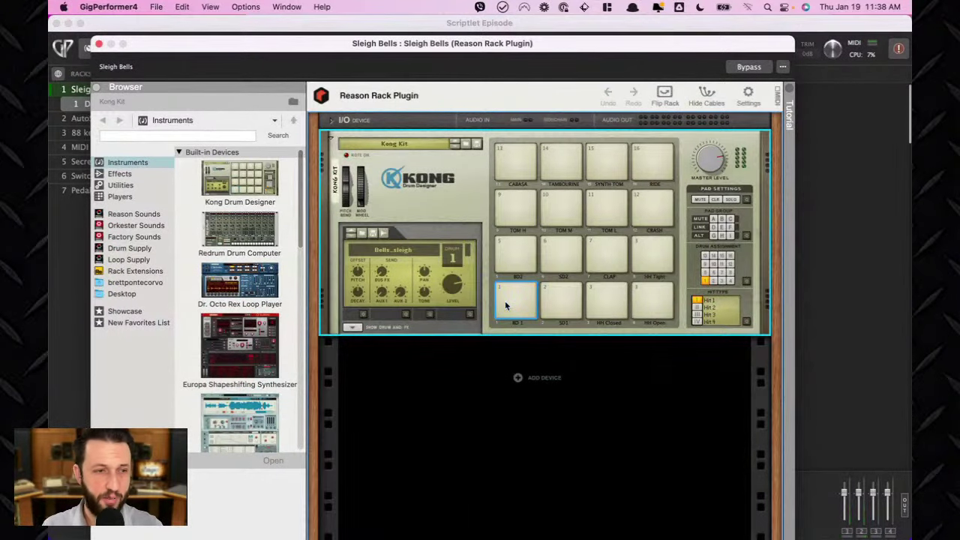
click(566, 304)
click(606, 303)
click(643, 308)
click(650, 256)
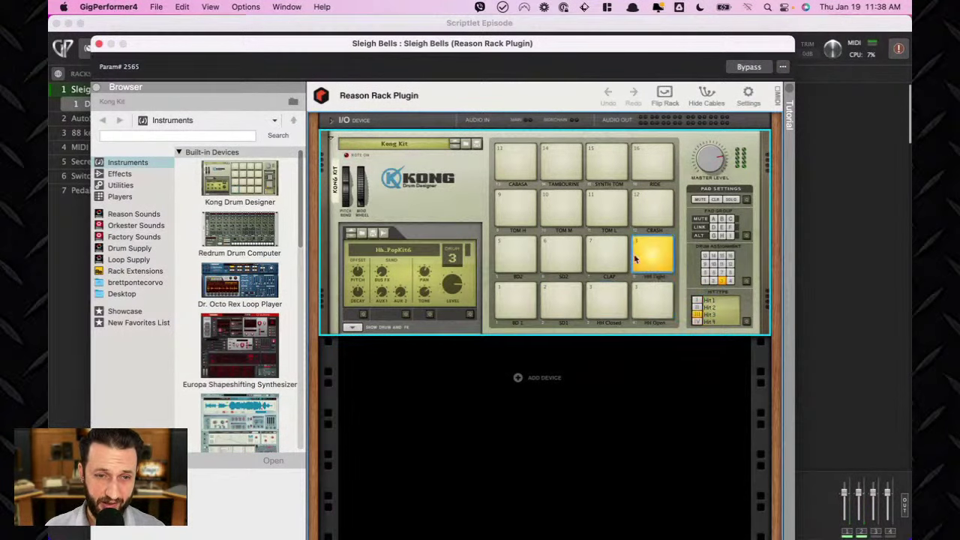
click(607, 256)
click(561, 257)
click(518, 262)
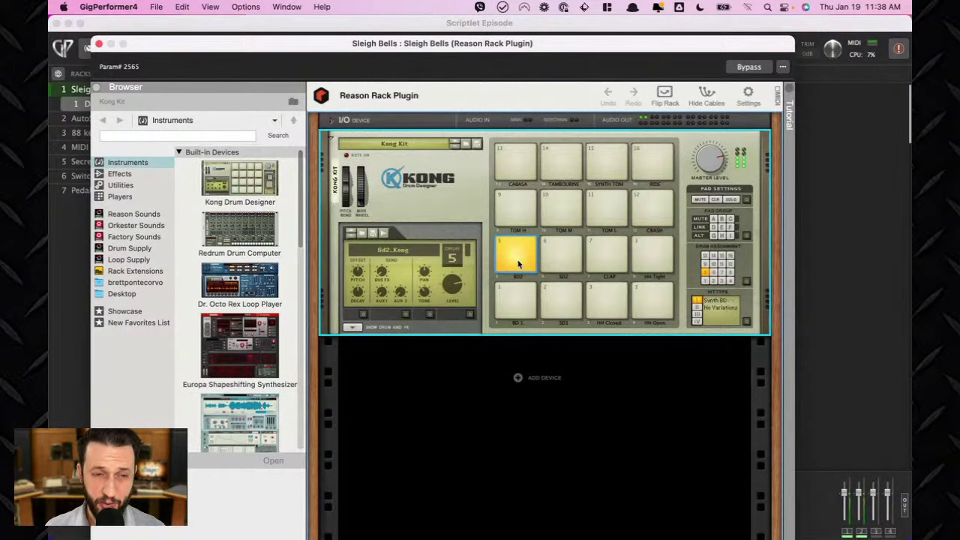
Audition the sleigh bells sound on Kong pad 1 several times and close the plugin window.
click(520, 304)
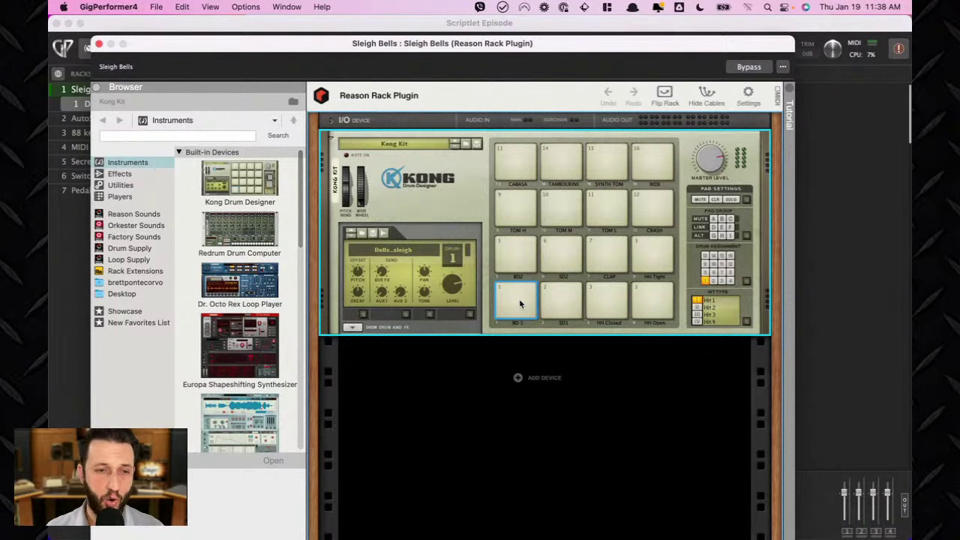
click(521, 304)
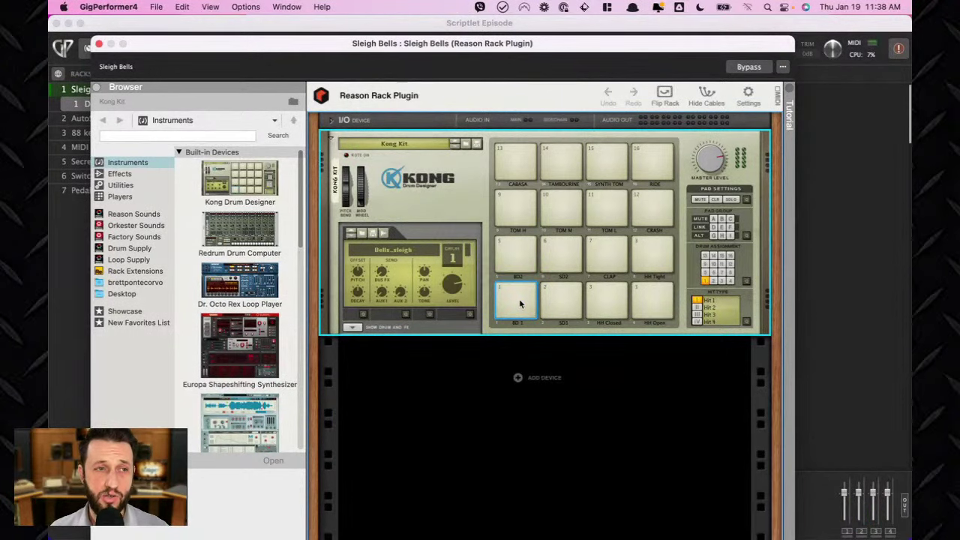
click(520, 302)
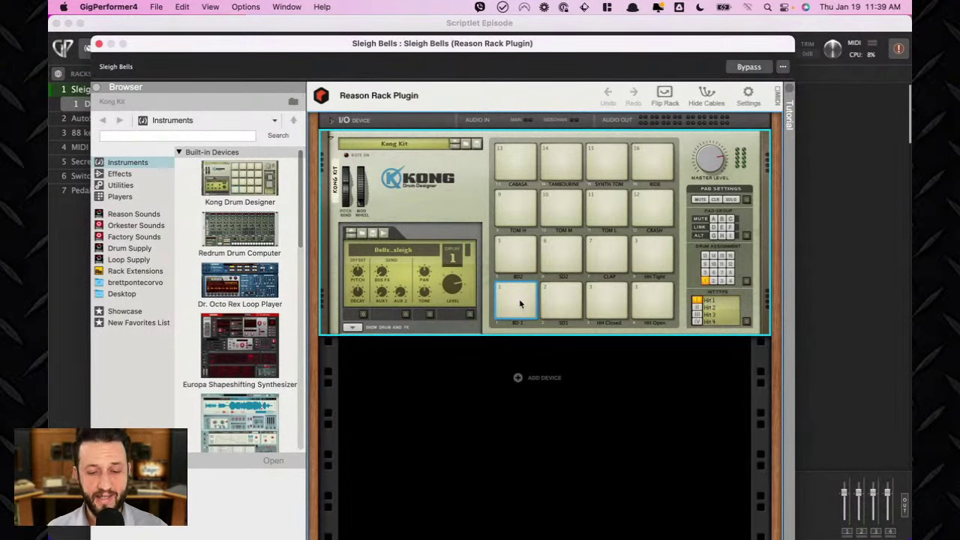
click(519, 302)
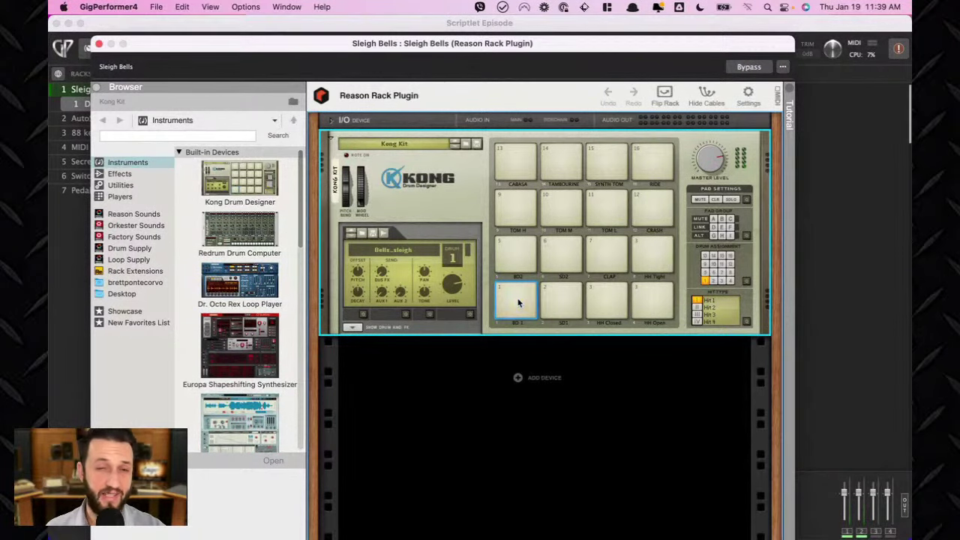
click(98, 43)
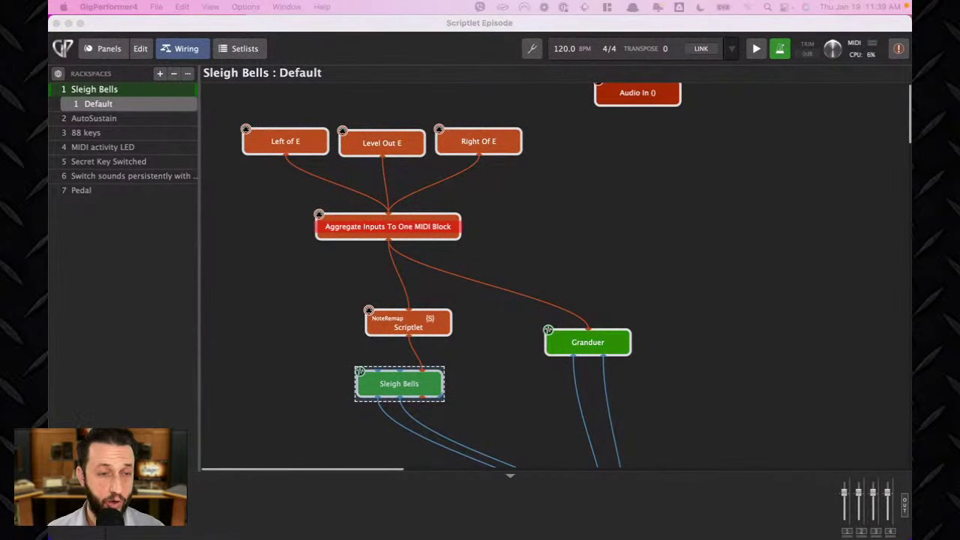
Move the NoteRemap Scriptlet and Sleigh Bells blocks up and to the left, closer beneath the Aggregate Inputs To One MIDI Block.
drag(424, 329, 398, 303)
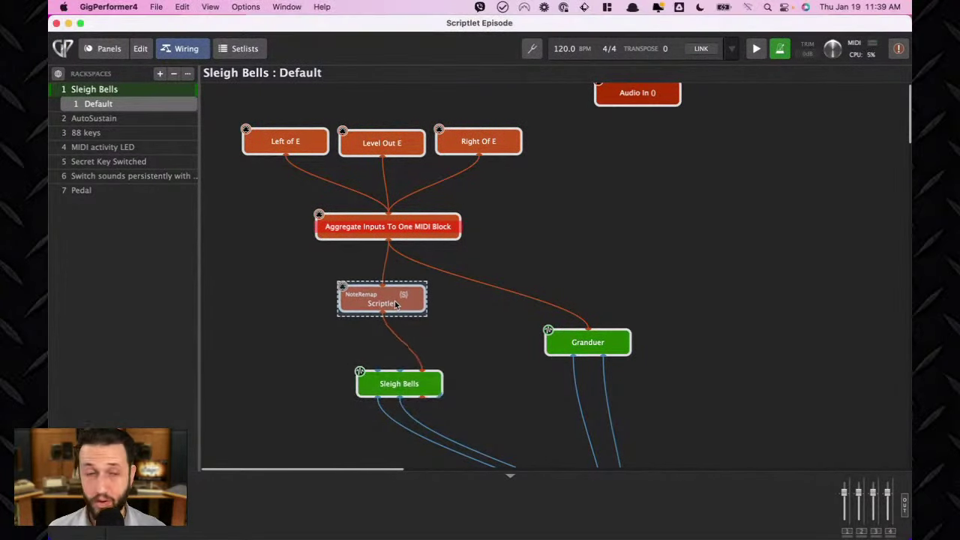
click(409, 387)
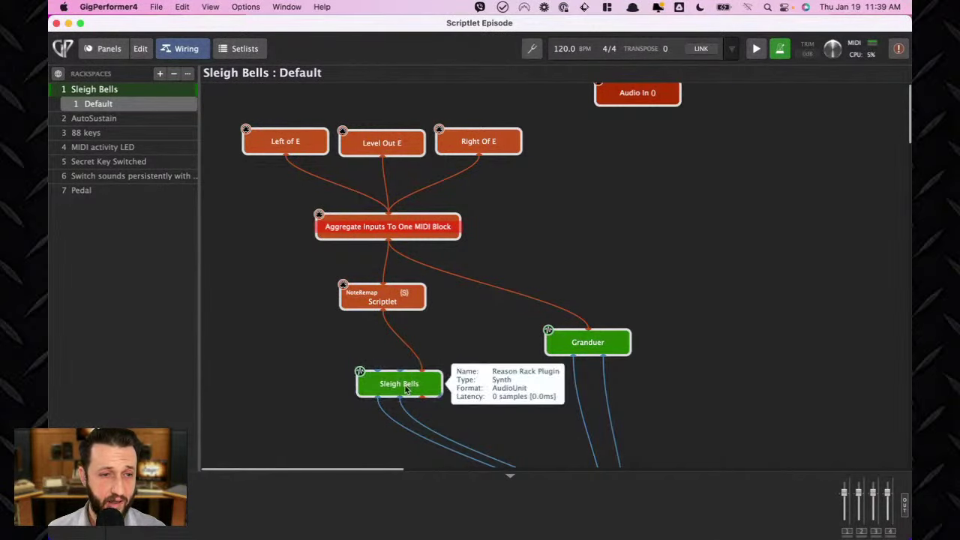
drag(405, 386, 371, 368)
drag(398, 303, 365, 302)
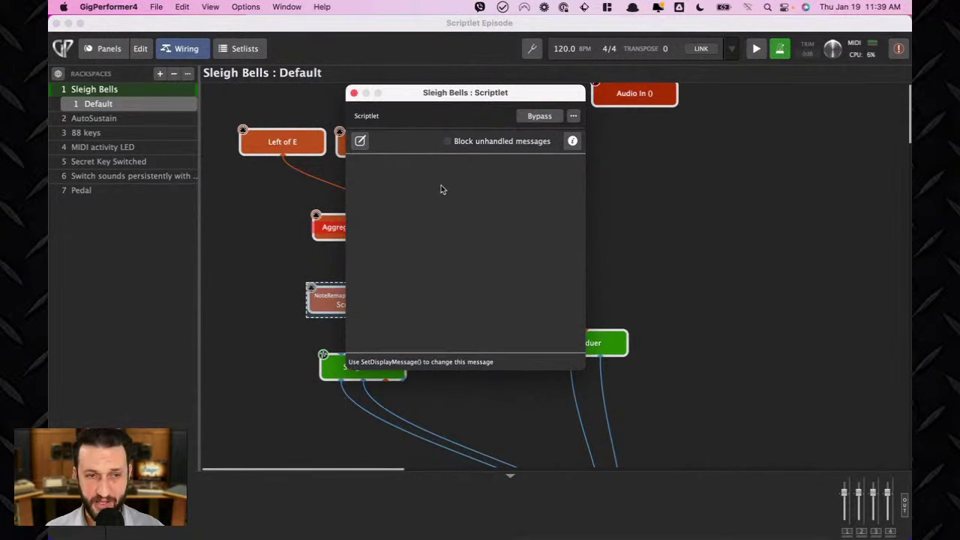
Open the NoteRemap scriptlet's script editor and place it beside the scriptlet window with the code in full view.
click(360, 142)
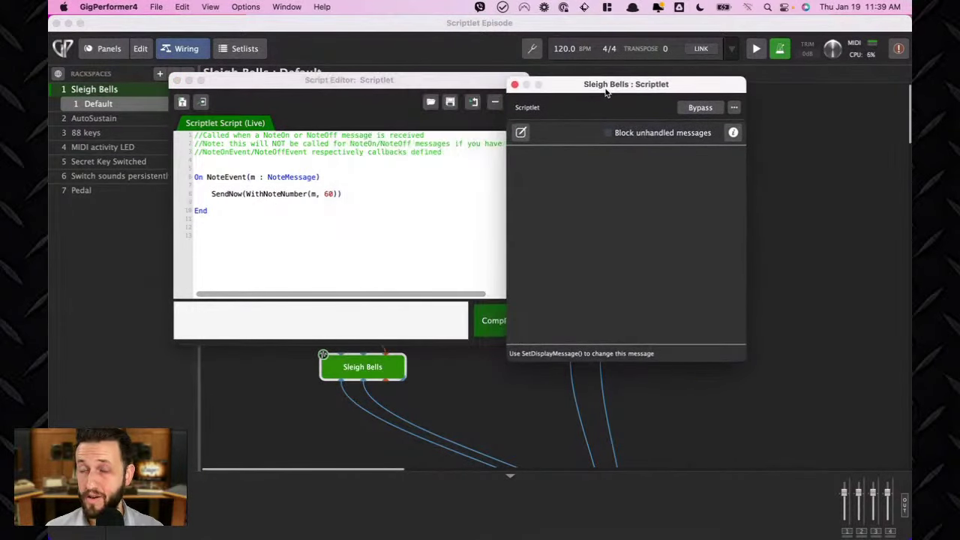
drag(421, 85, 778, 148)
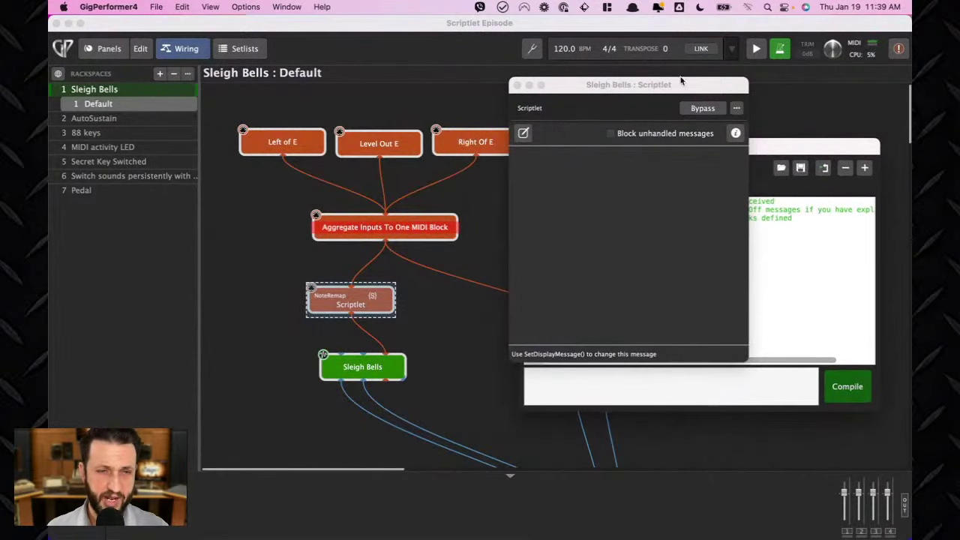
click(657, 87)
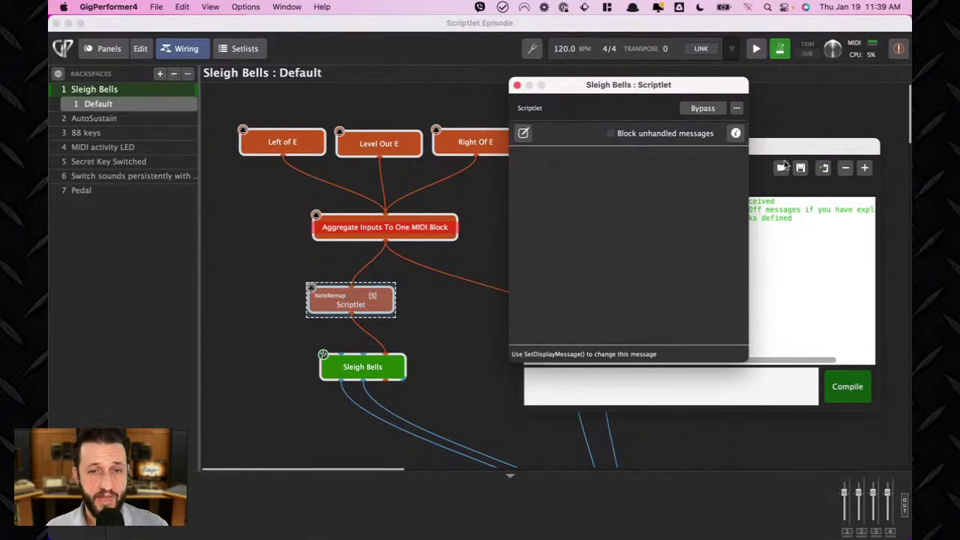
drag(828, 155, 389, 127)
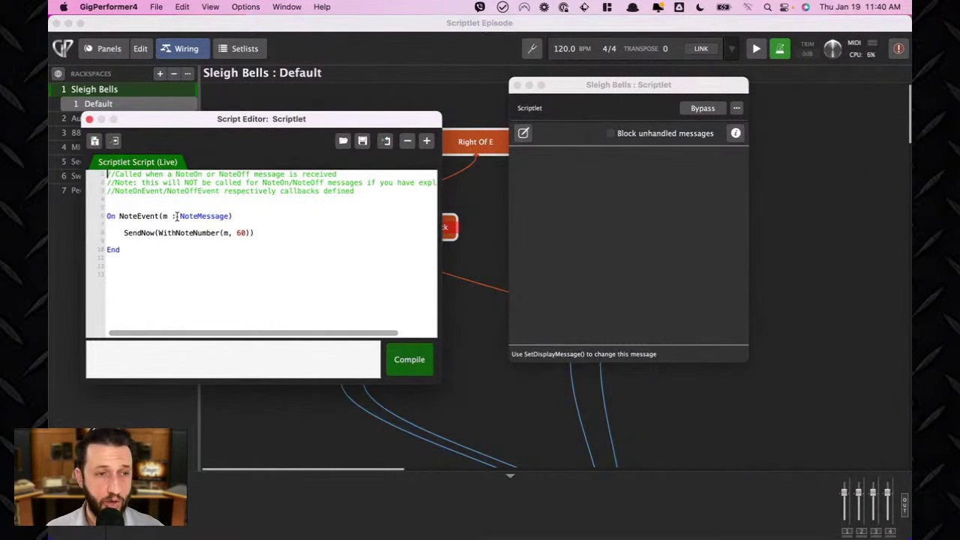
drag(244, 120, 203, 106)
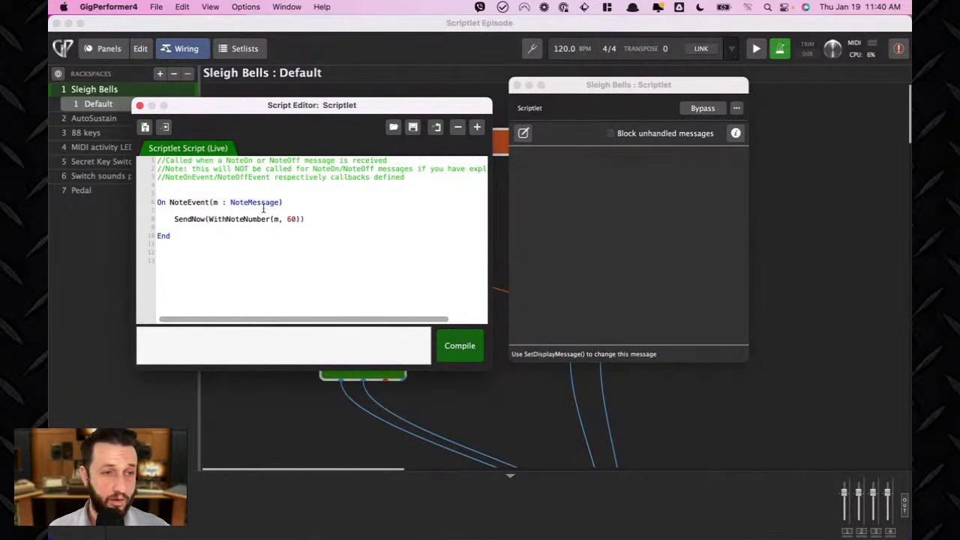
Examine the script's NoteEvent callback, its SendNow line and the note number 60, and close the script editor.
drag(284, 202, 160, 203)
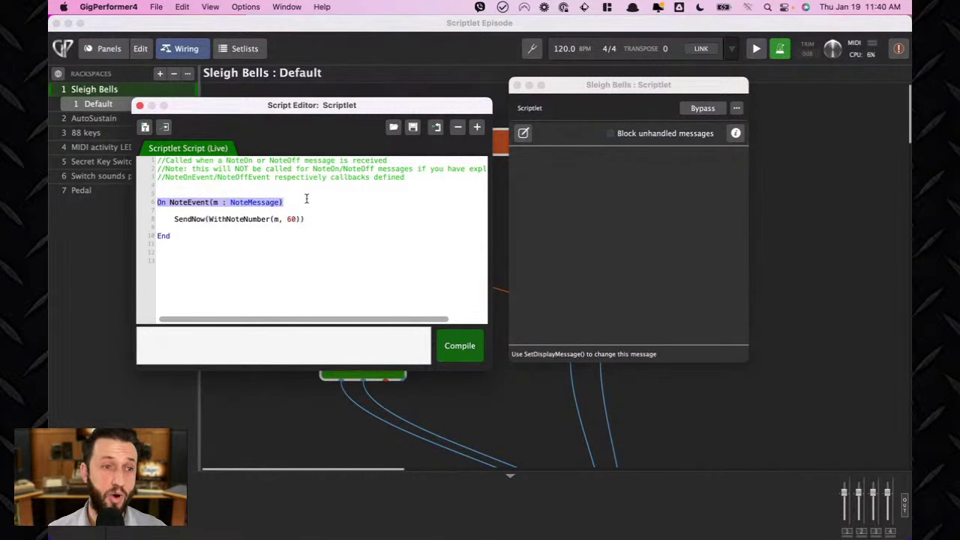
drag(322, 201, 155, 202)
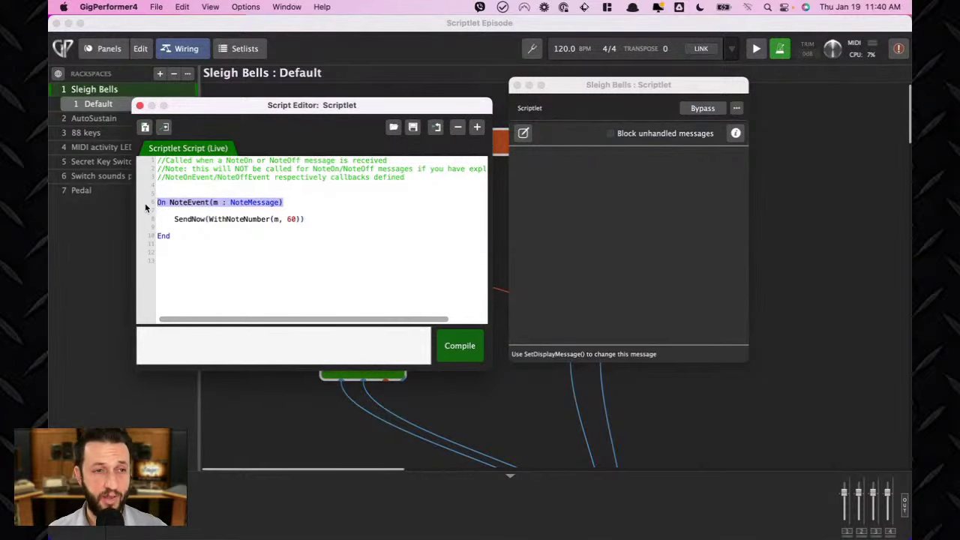
click(301, 199)
drag(313, 217, 156, 217)
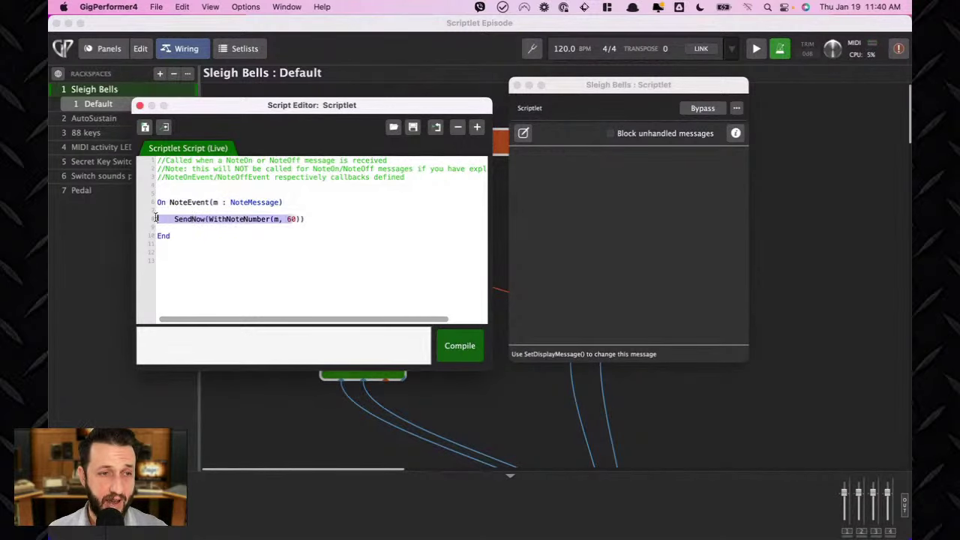
click(180, 220)
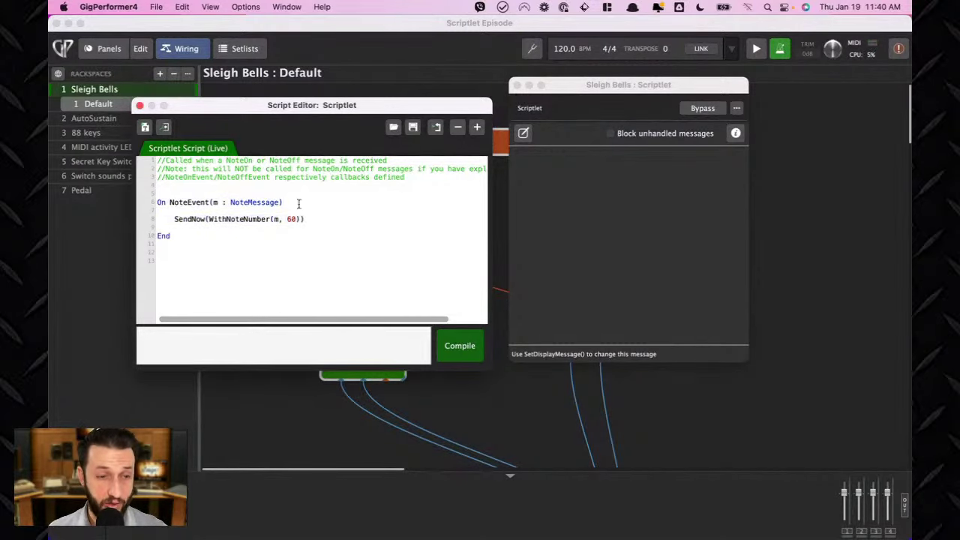
drag(307, 103, 585, 108)
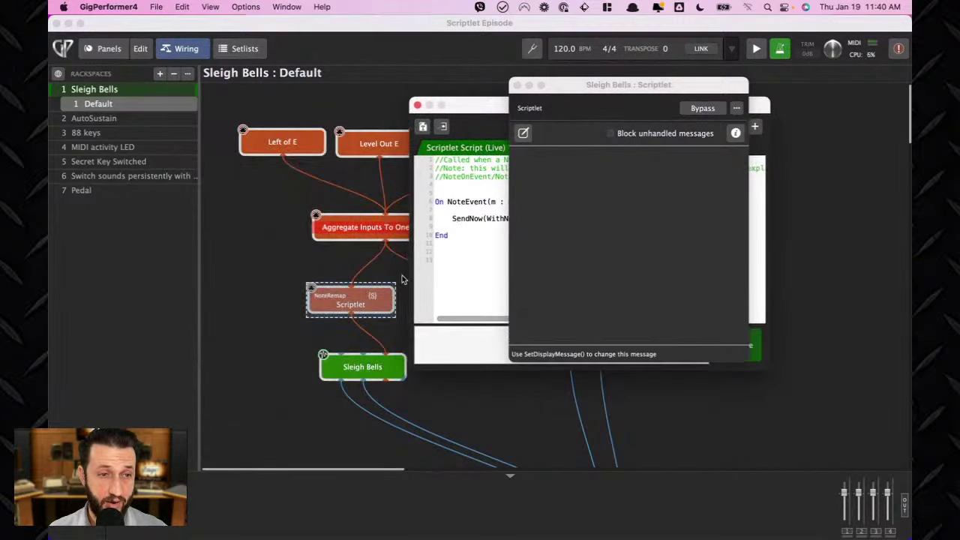
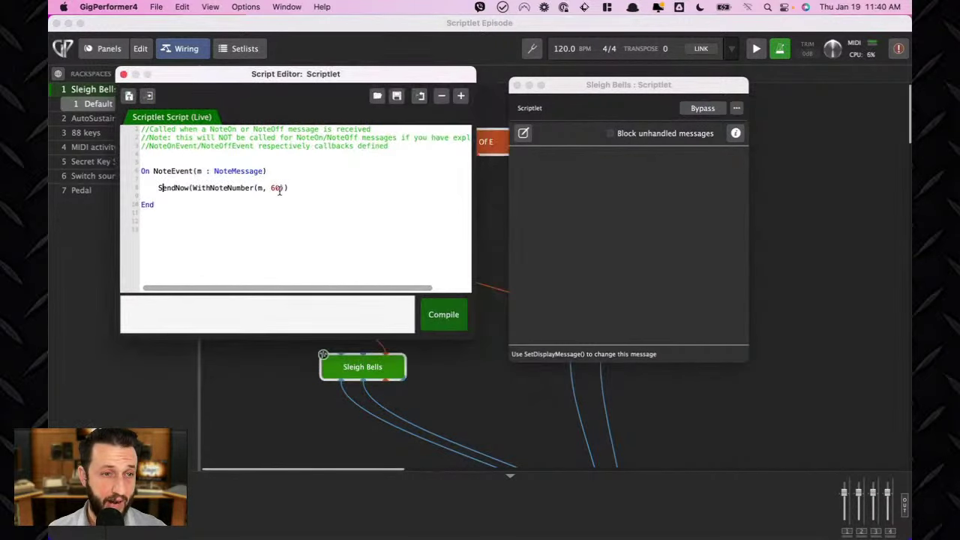
drag(270, 188, 283, 187)
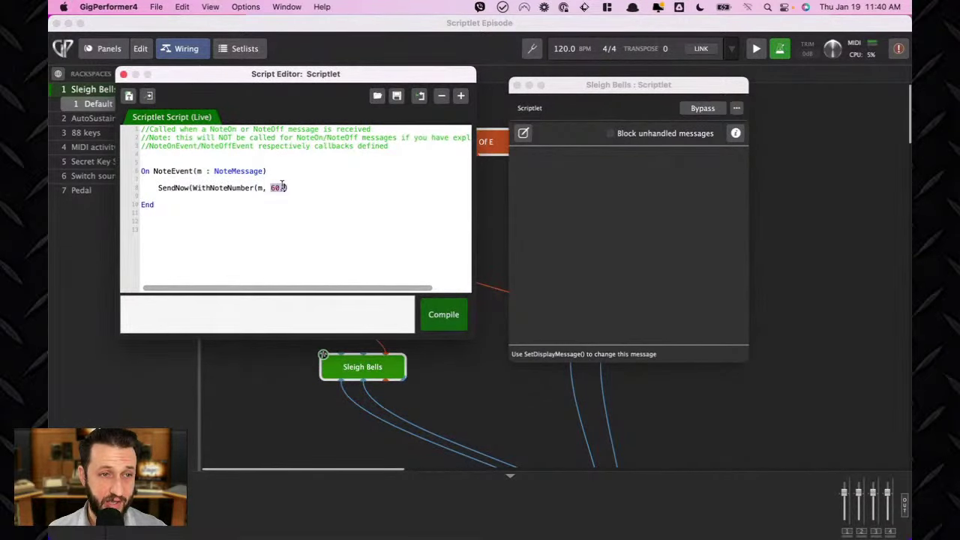
click(123, 74)
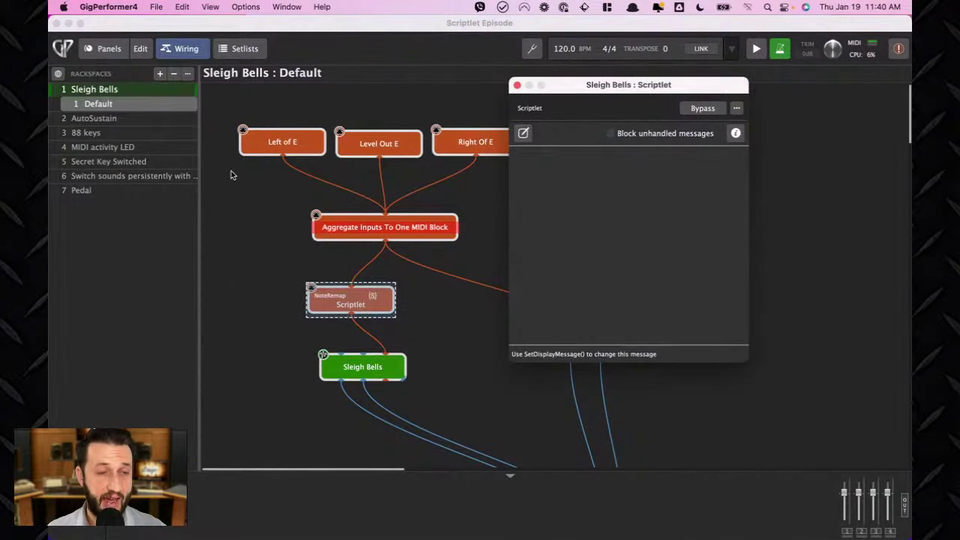
Bypass the NoteRemap scriptlet and switch off the Piano widget on the Sleigh Bells rackspace's panel.
right_click(371, 306)
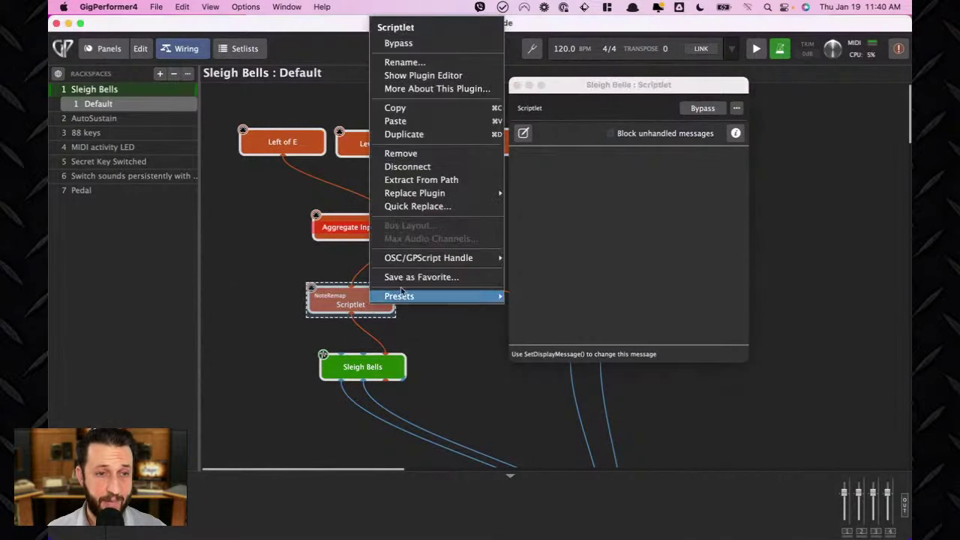
click(438, 44)
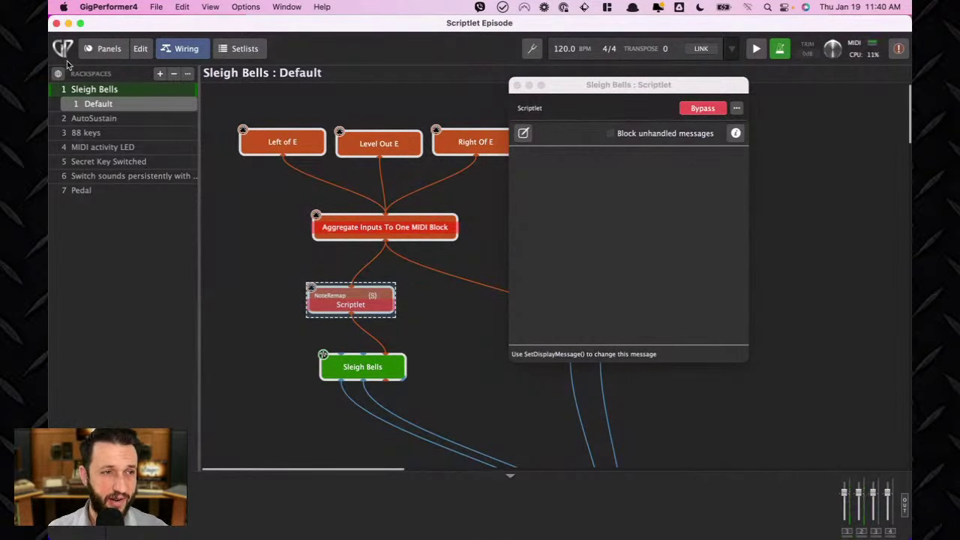
click(105, 49)
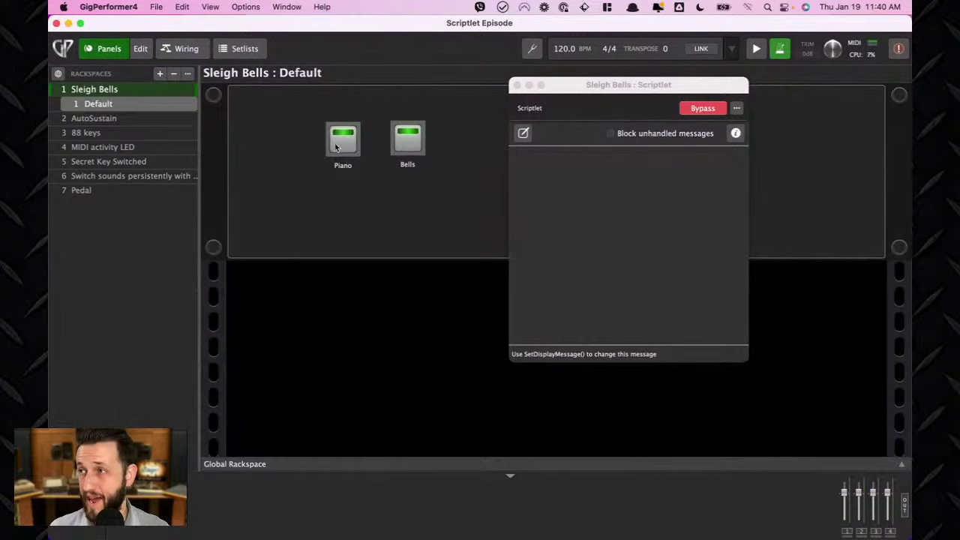
click(336, 147)
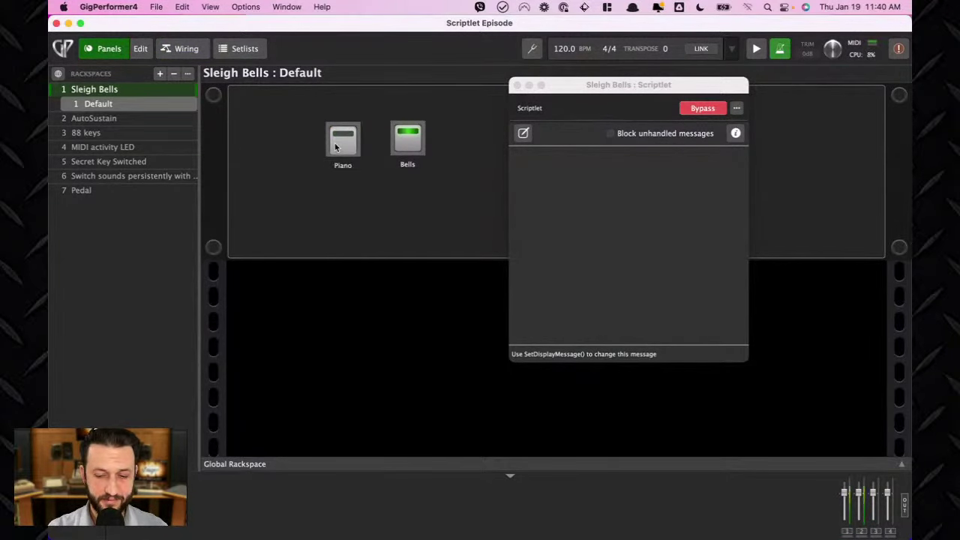
Return to the wiring view and take the NoteRemap scriptlet off bypass.
click(183, 49)
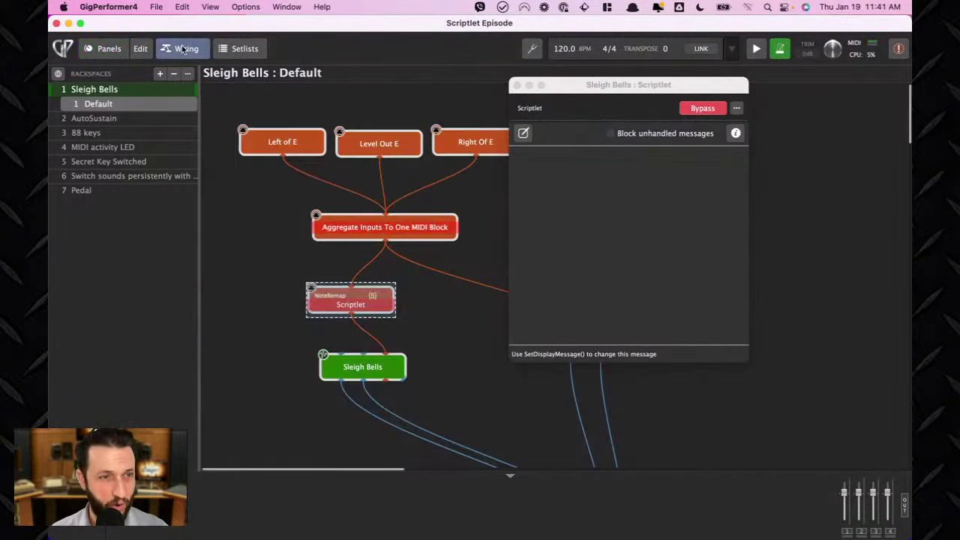
right_click(360, 314)
click(396, 48)
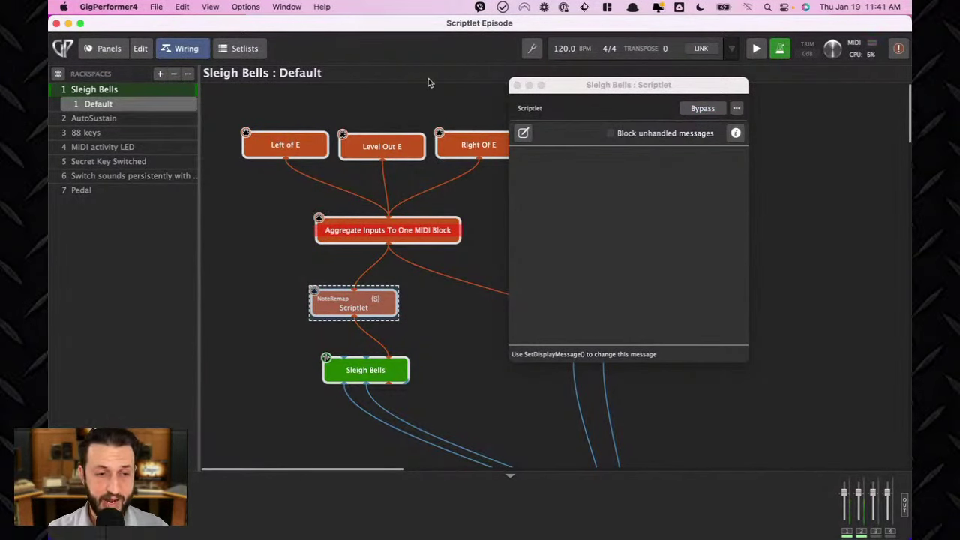
key(ctrl+Up)
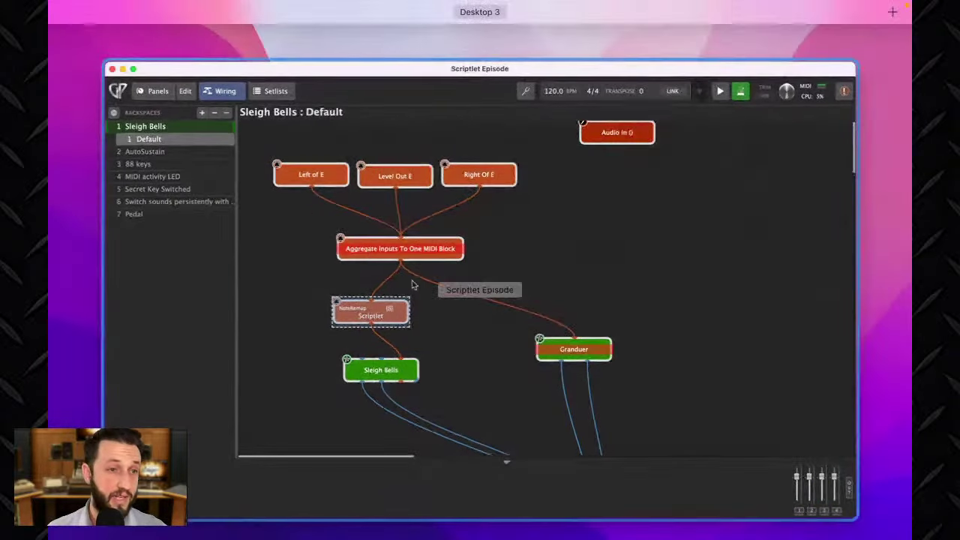
click(411, 285)
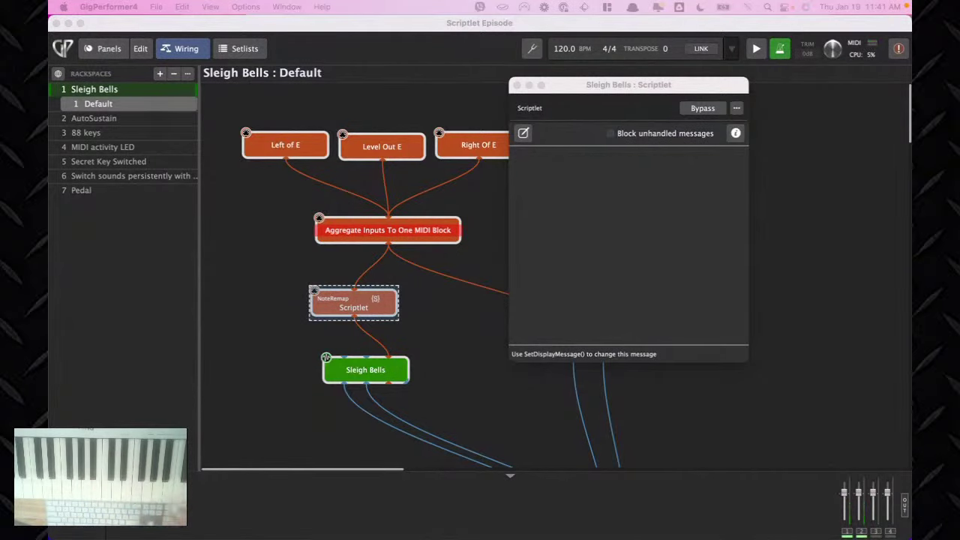
Close the scriptlet window and move the Granduer block slightly higher in the wiring.
click(517, 85)
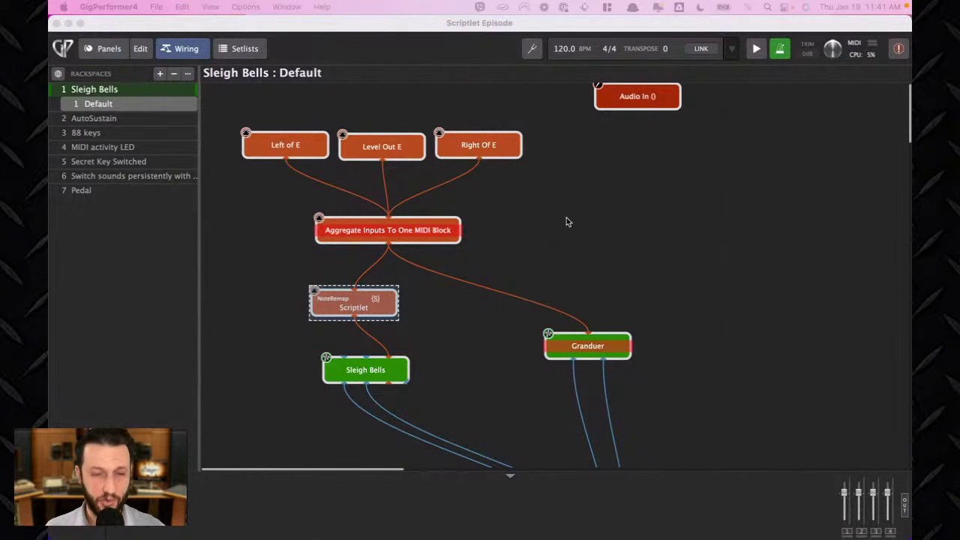
drag(573, 350, 569, 318)
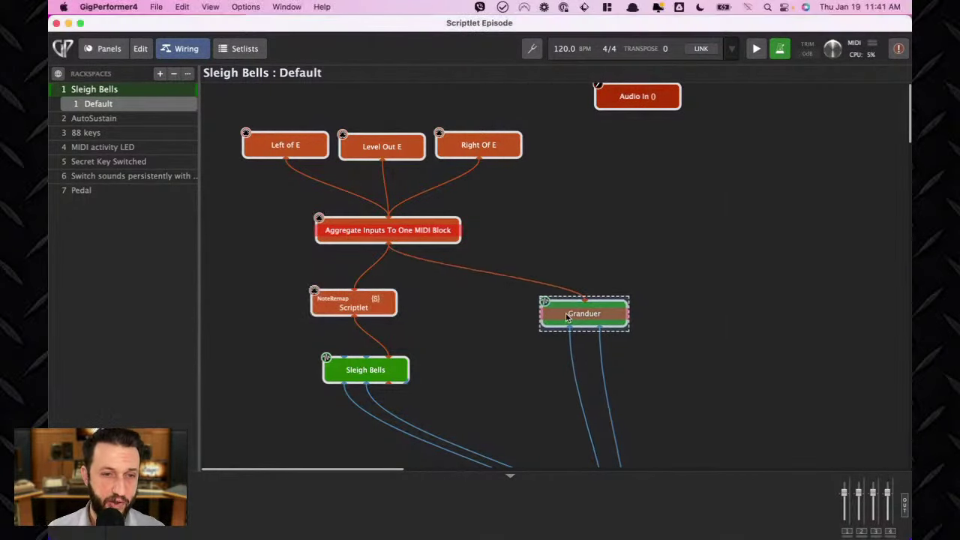
right_click(629, 219)
click(726, 170)
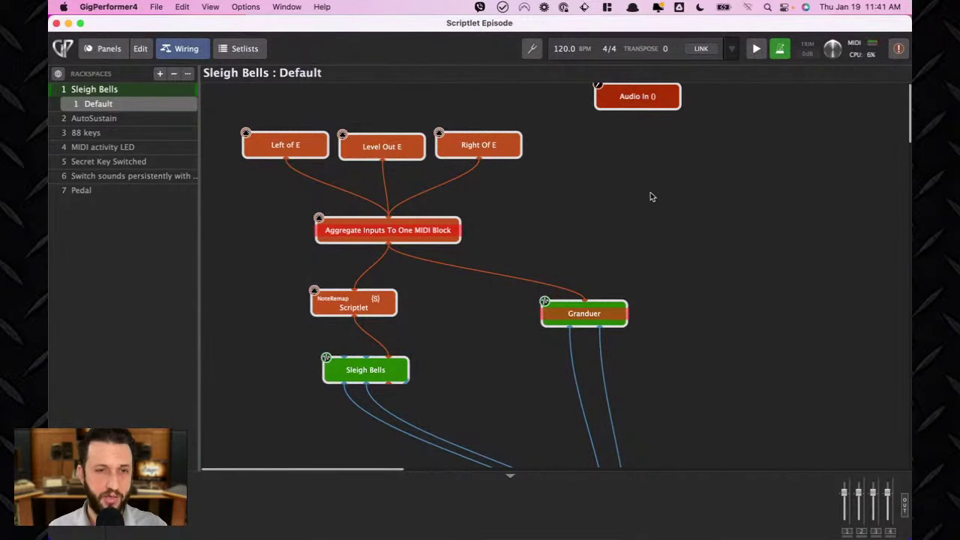
Add a new Scriptlet block from the internal MIDI processing plugins and place it below the Audio In block.
right_click(424, 195)
mouse_move(582, 177)
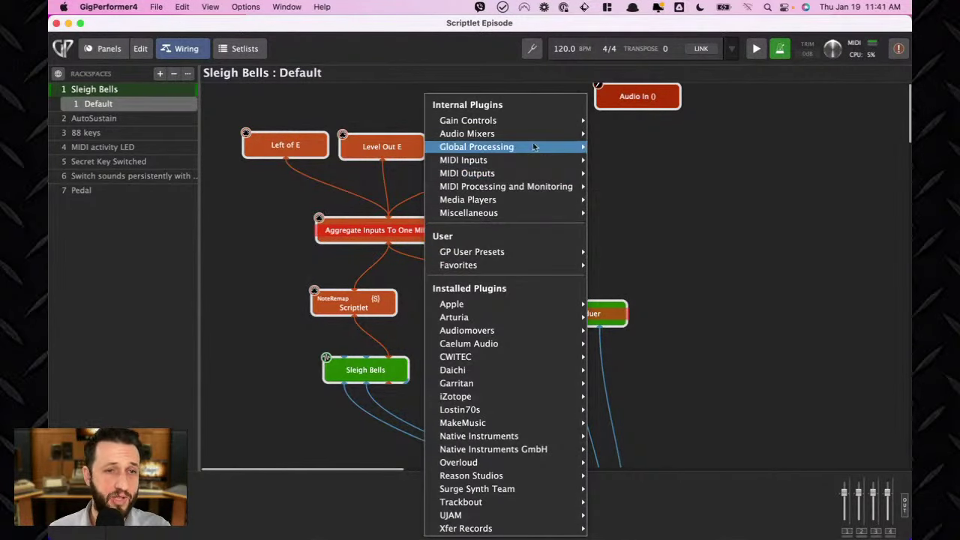
mouse_move(517, 215)
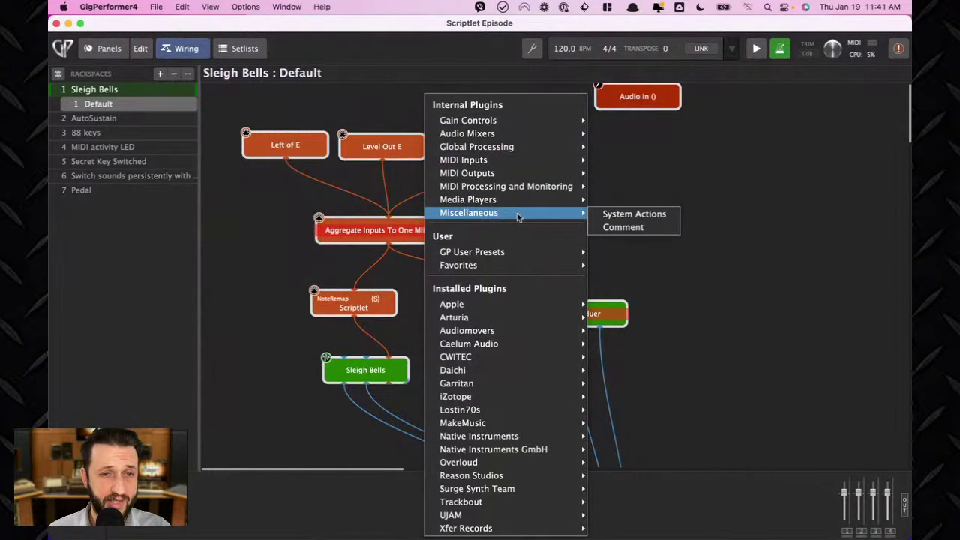
mouse_move(525, 192)
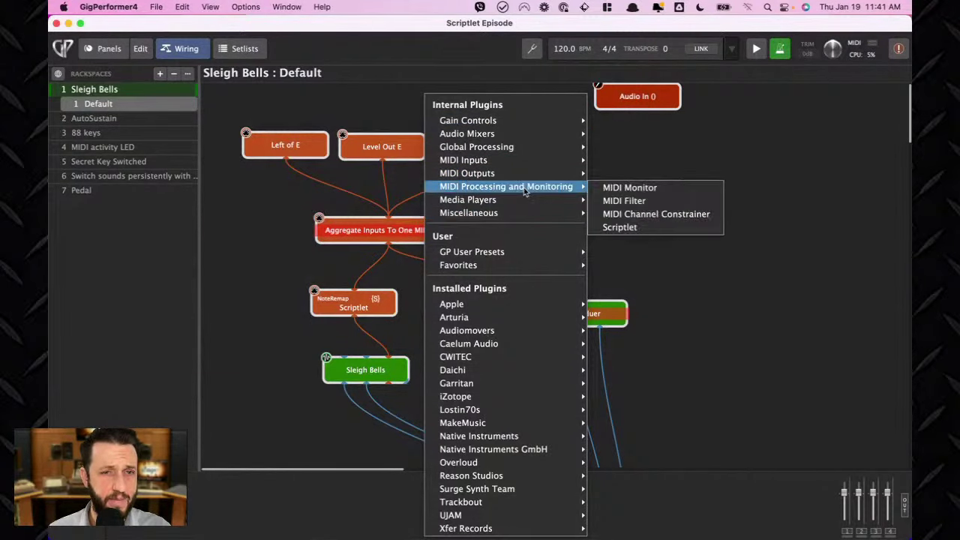
click(632, 227)
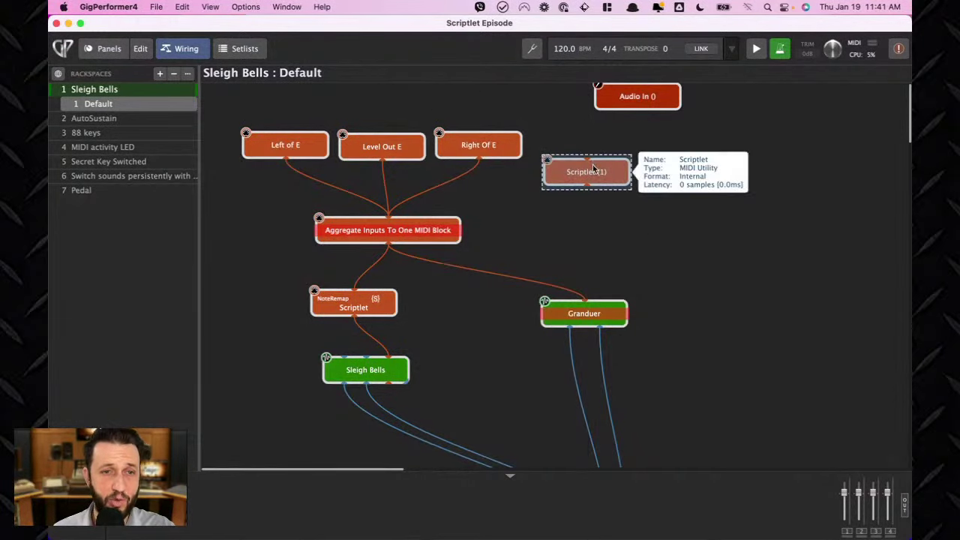
drag(604, 177, 641, 180)
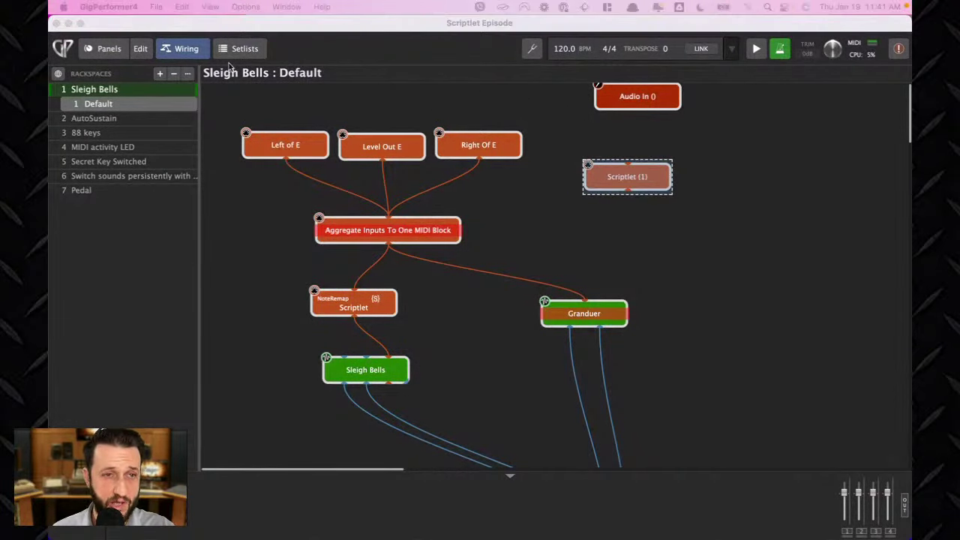
Look over the new scriptlet's empty window, close it and remove that Scriptlet block from the wiring.
drag(393, 110, 461, 109)
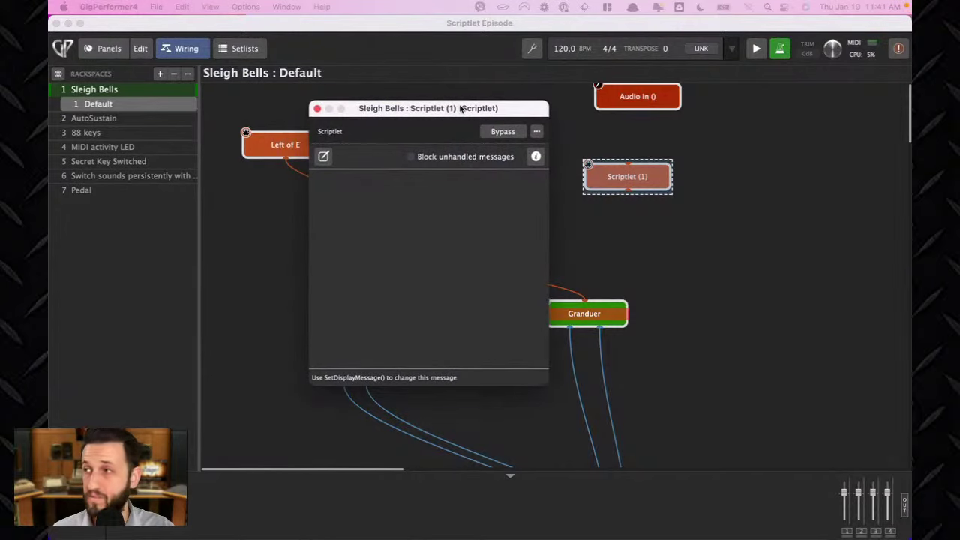
click(317, 108)
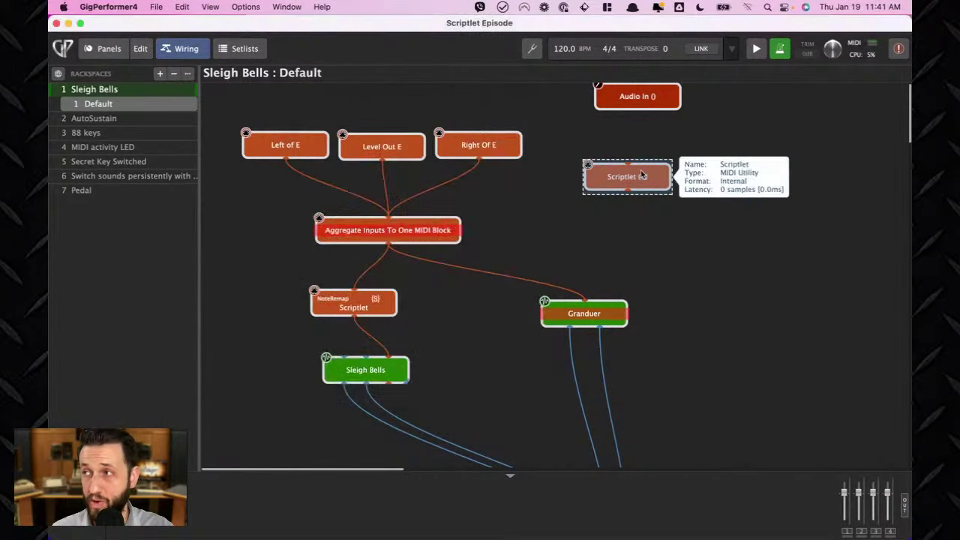
key(BackSpace)
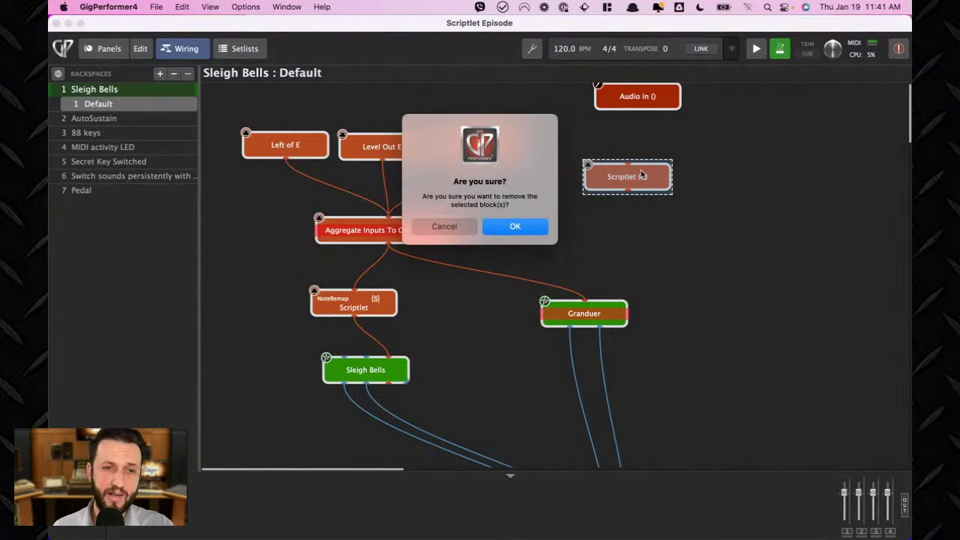
click(522, 231)
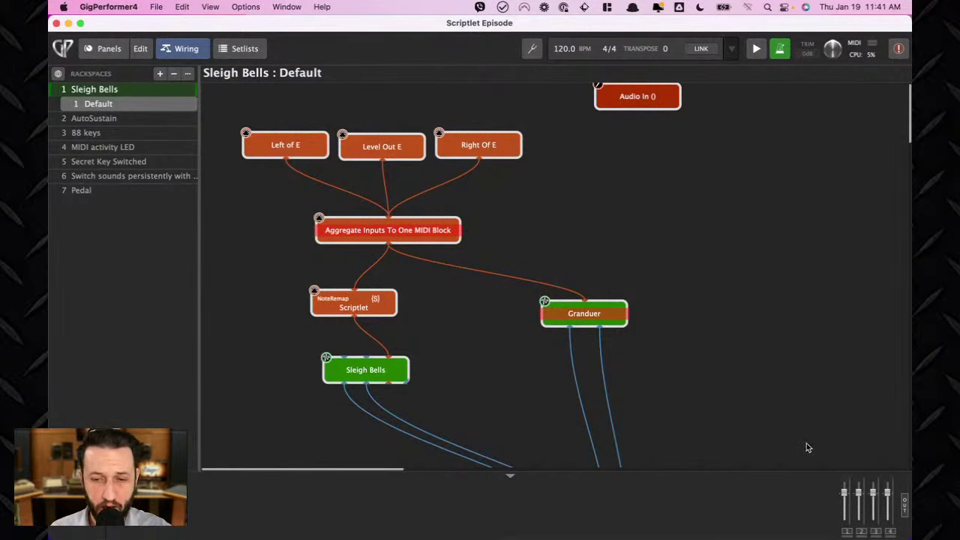
mouse_move(863, 537)
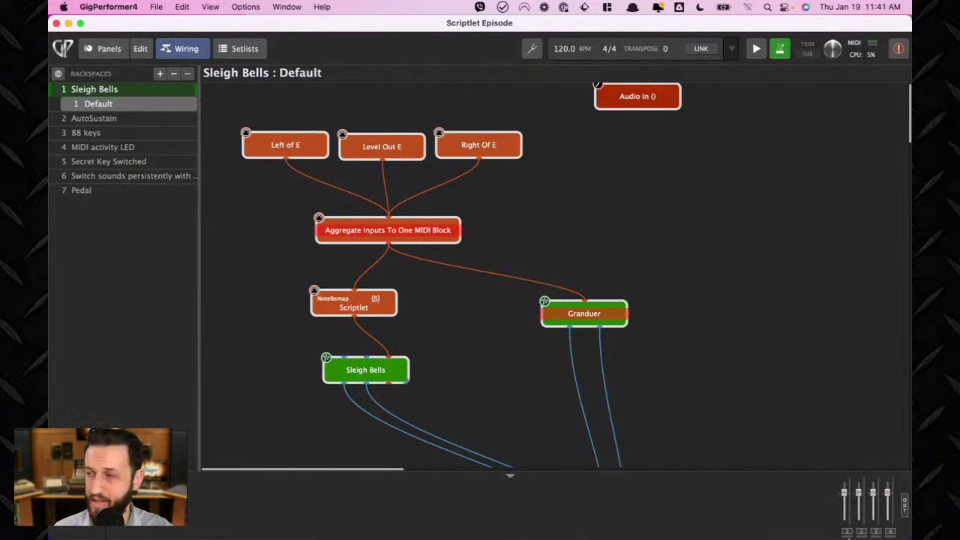
scroll(445, 284, down, 5)
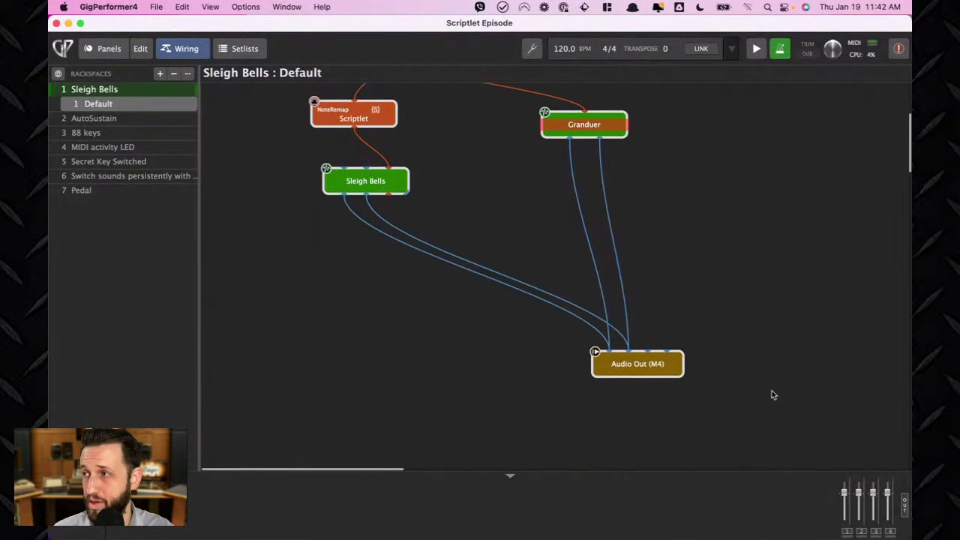
Move the Audio Out (M4) block so it sits centred below the Sleigh Bells and Granduer blocks in the wiring.
click(606, 376)
drag(606, 375, 452, 382)
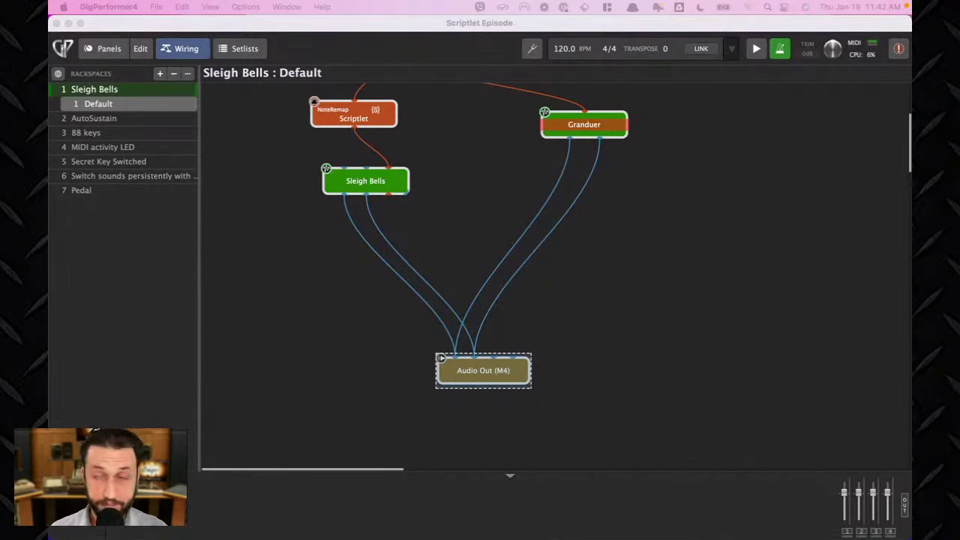
Switch to the AutoSustain rackspace and show its panel with the off/on and stop controls.
click(117, 123)
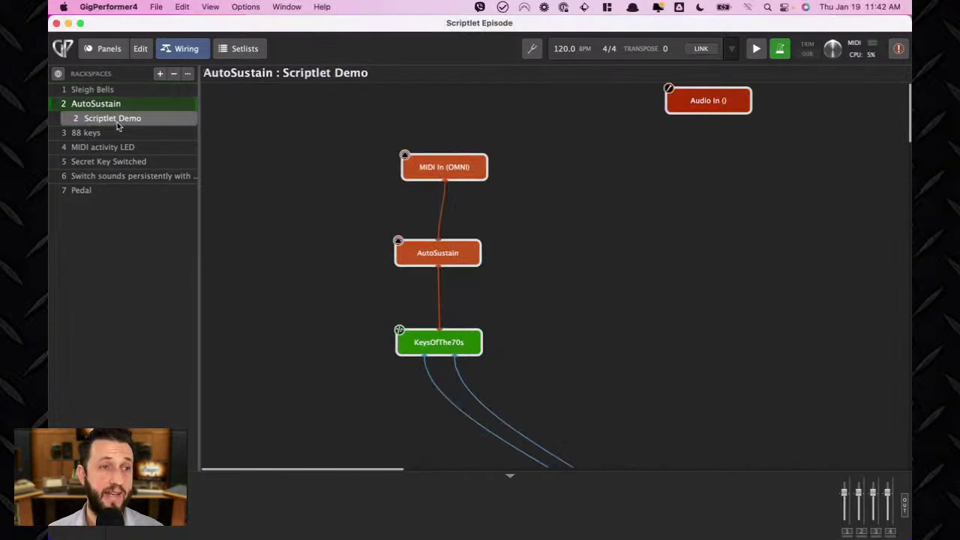
click(91, 51)
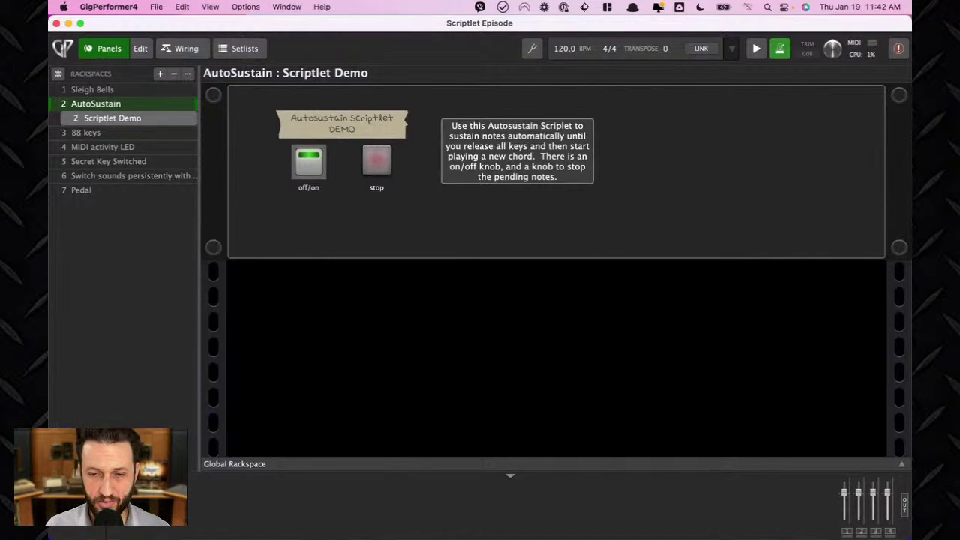
click(831, 535)
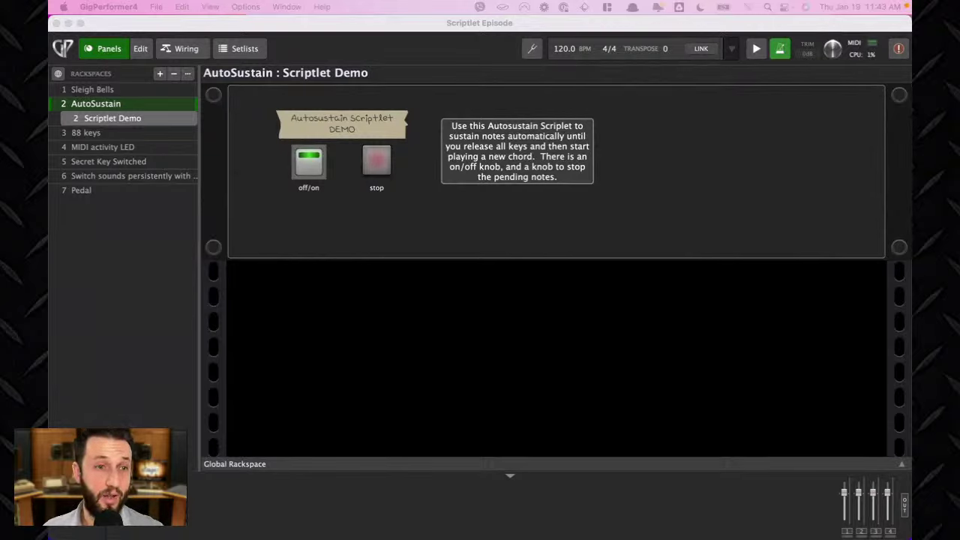
Rearrange the MIDI In, AutoSustain and KeysOfThe70s blocks in the AutoSustain rackspace's wiring.
click(187, 50)
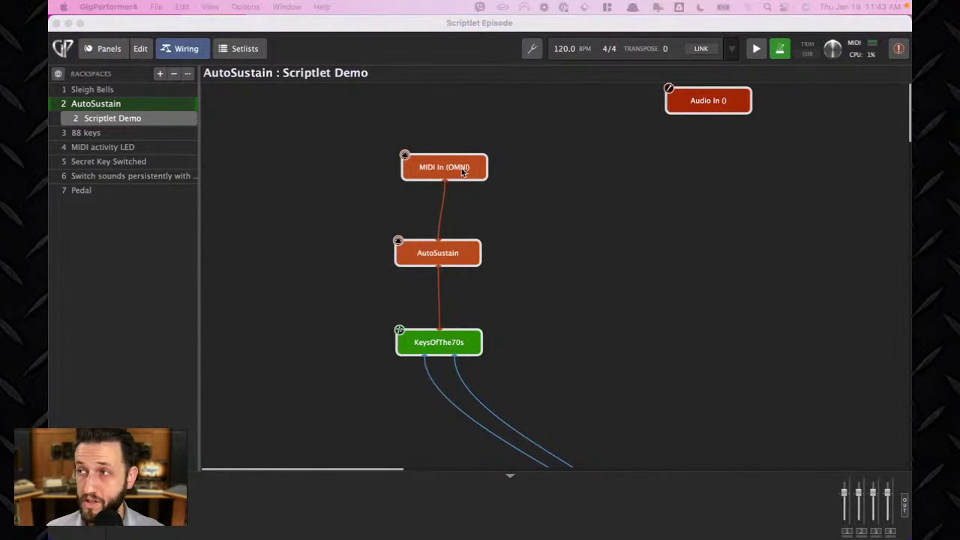
drag(460, 169, 367, 162)
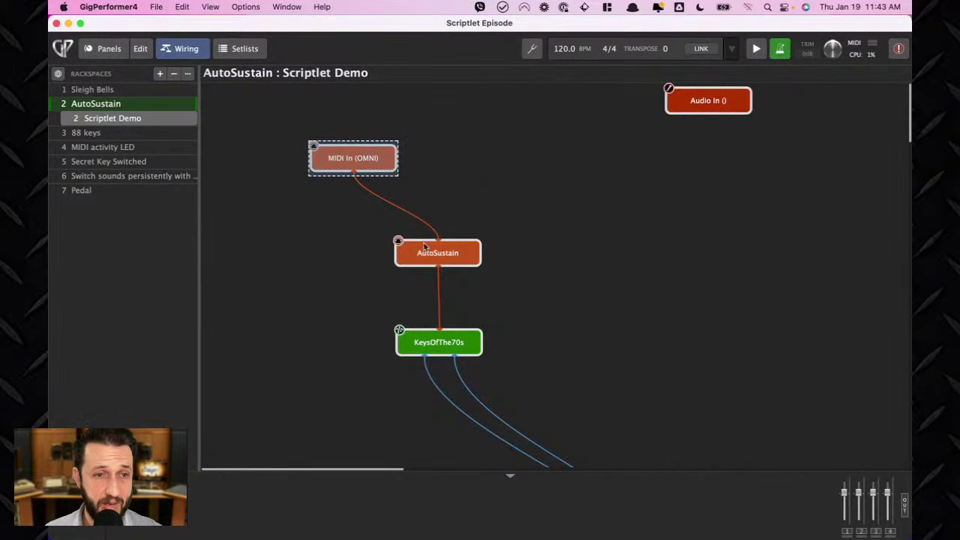
drag(448, 260, 380, 251)
drag(447, 348, 453, 326)
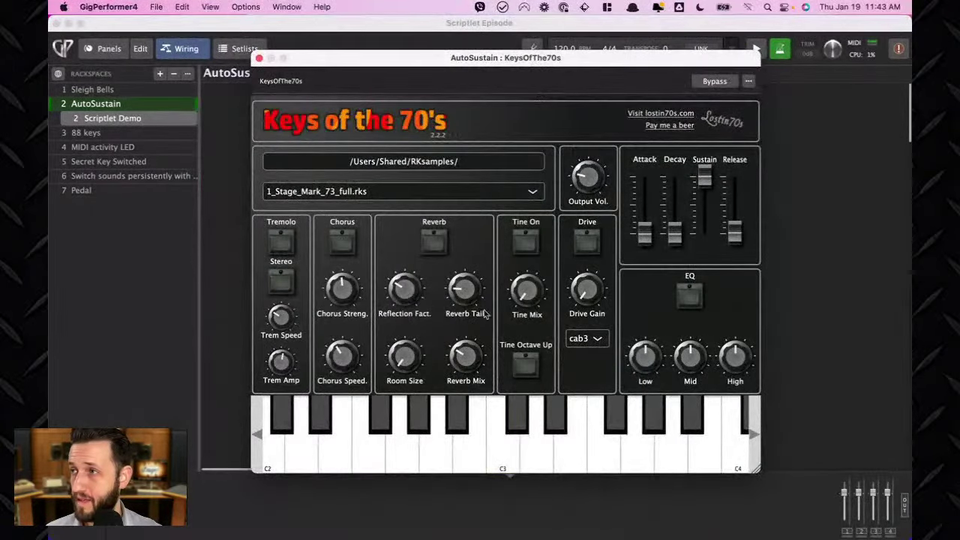
Play a note on the KeysOfThe70s plugin's on-screen keyboard and close the plugin window.
click(405, 450)
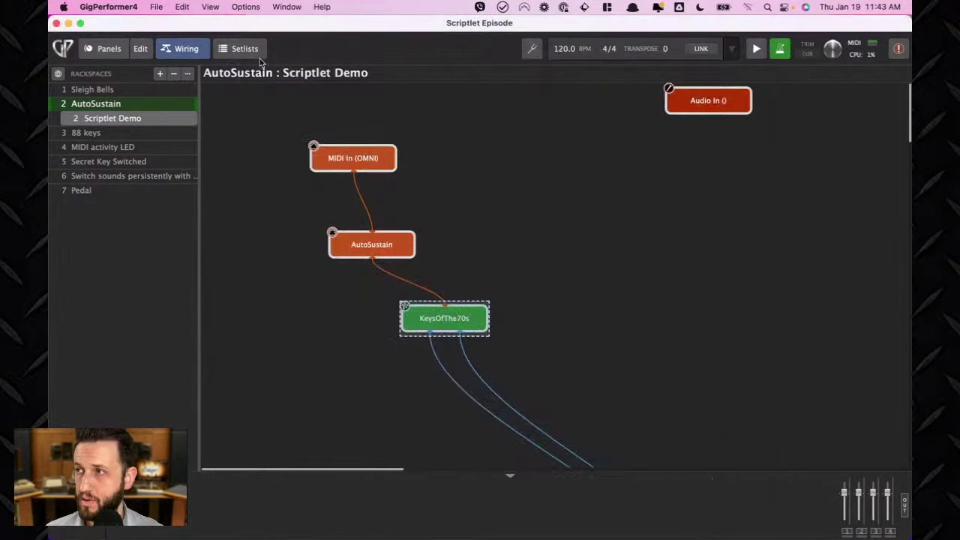
click(260, 59)
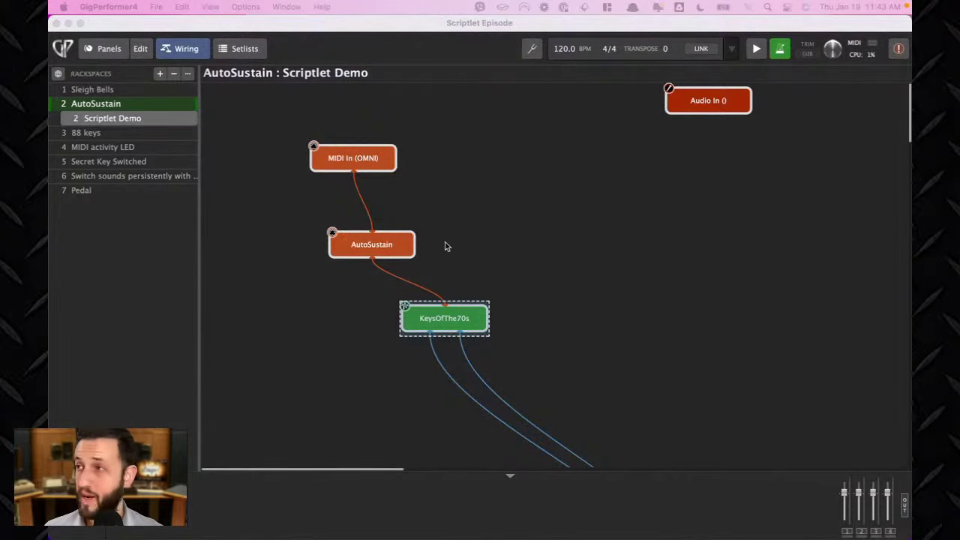
Open the AutoSustain scriptlet, read through its script from start to end and close the script editor.
click(395, 252)
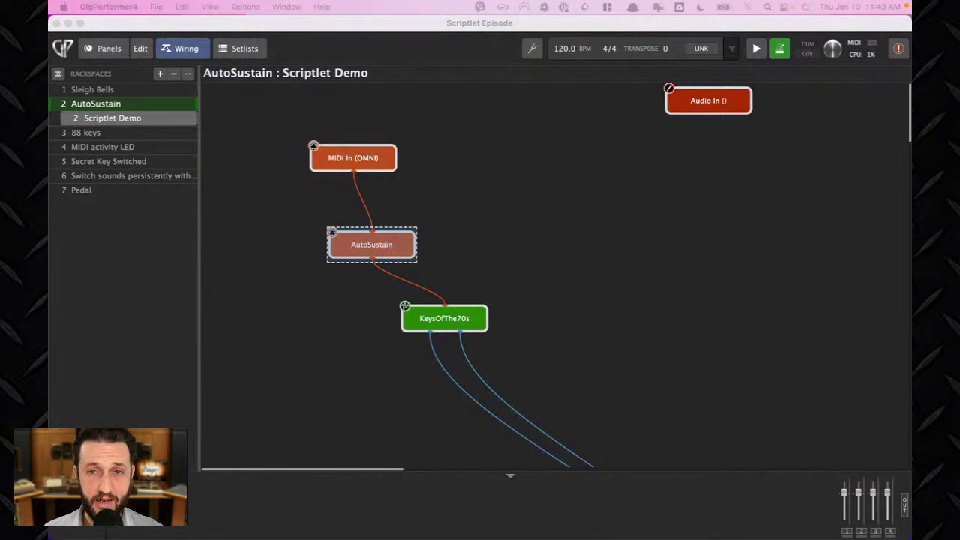
double_click(395, 251)
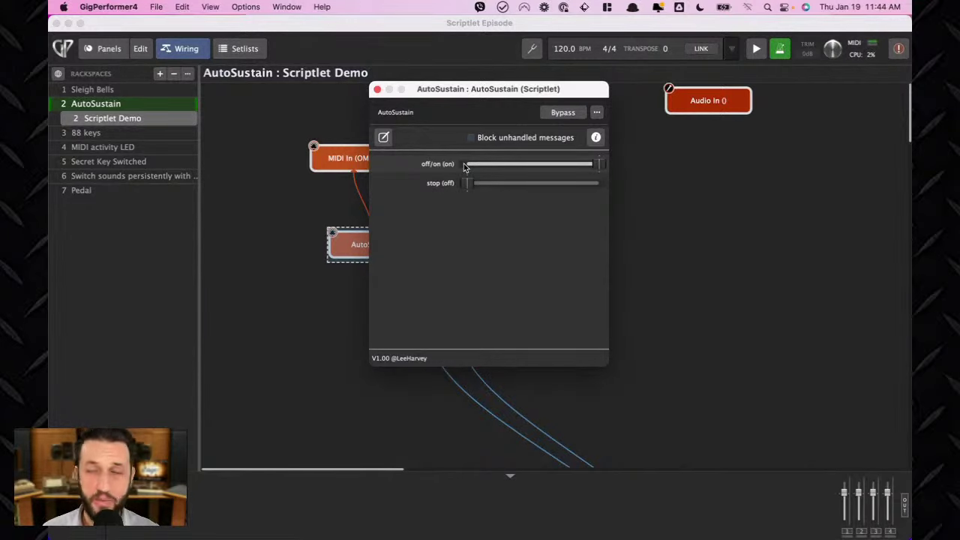
click(383, 136)
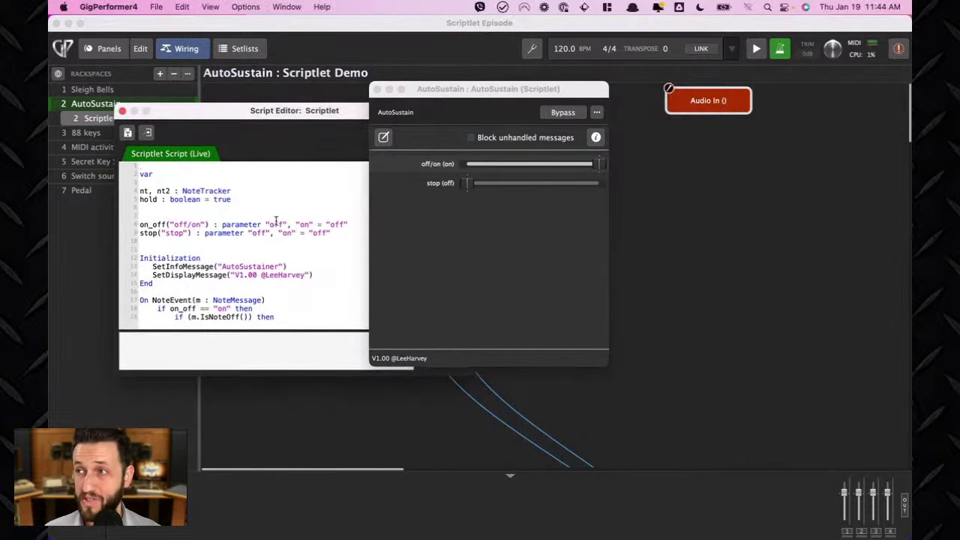
scroll(276, 220, down, 12)
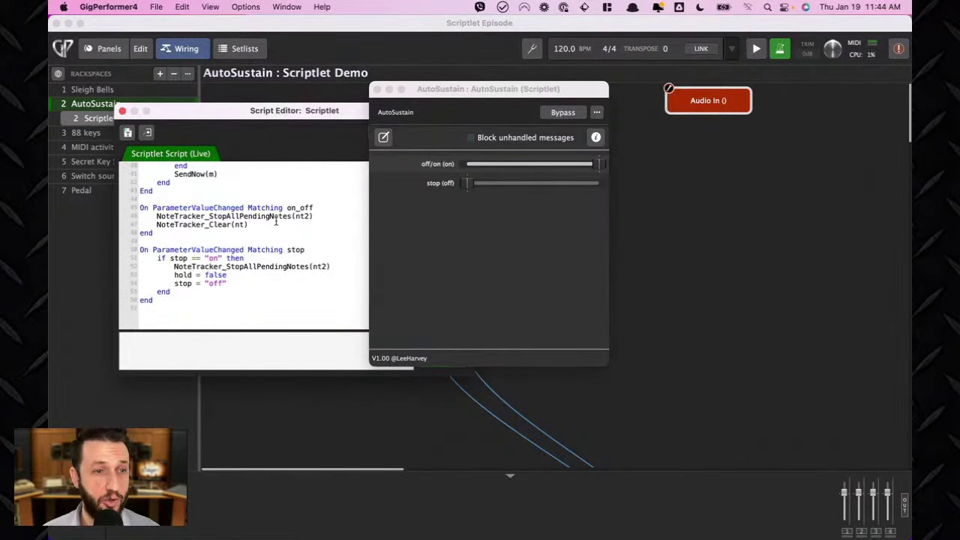
scroll(276, 220, up, 12)
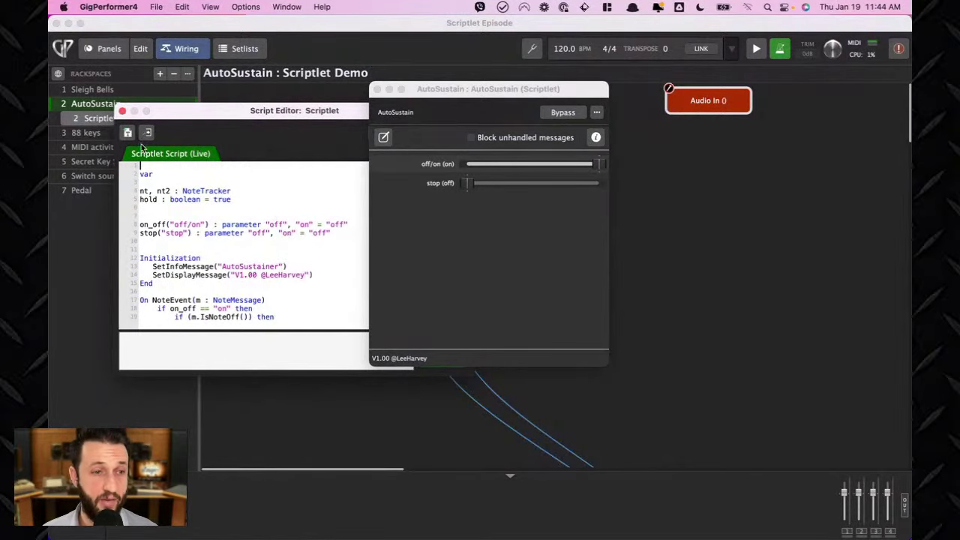
click(122, 111)
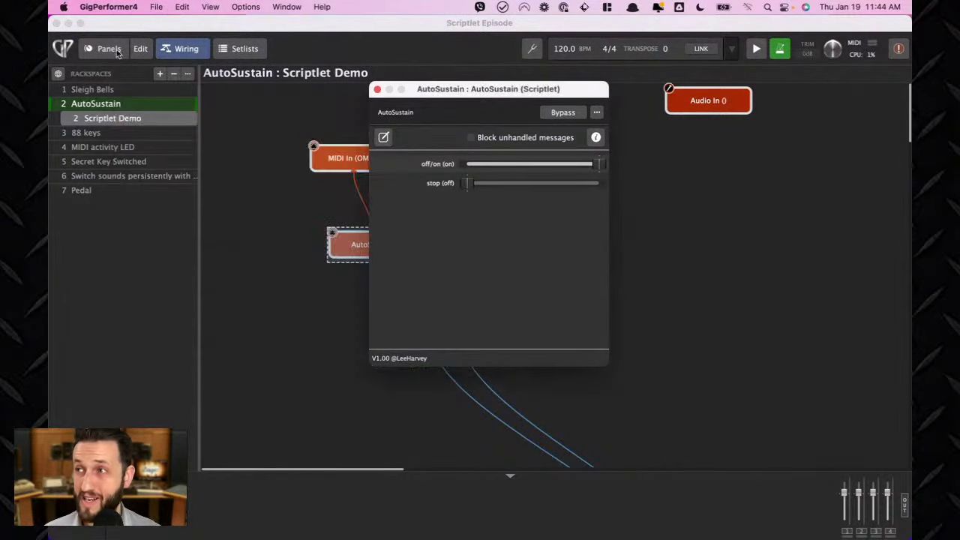
Return to the AutoSustain panel, compare its controls with the scriptlet's parameters and close the scriptlet window.
click(113, 49)
drag(447, 91, 696, 85)
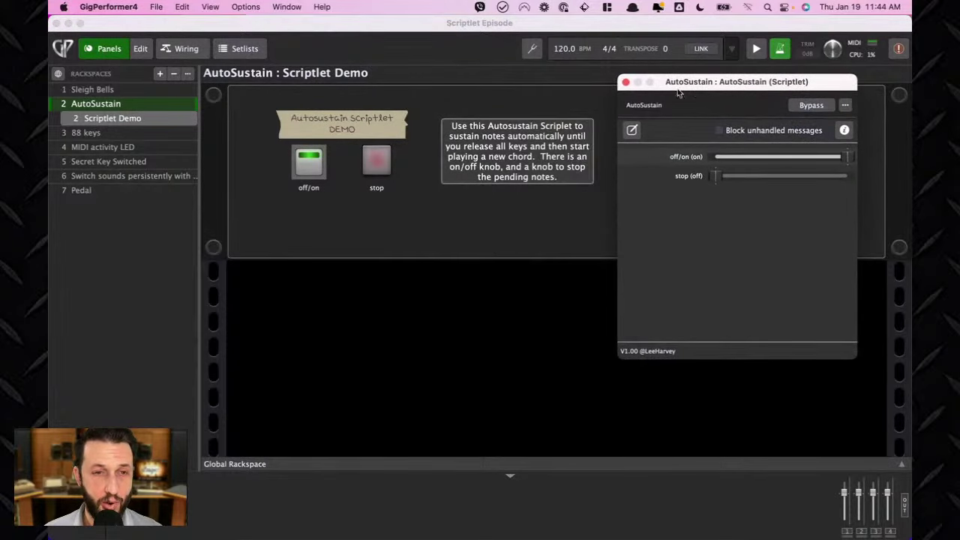
click(626, 81)
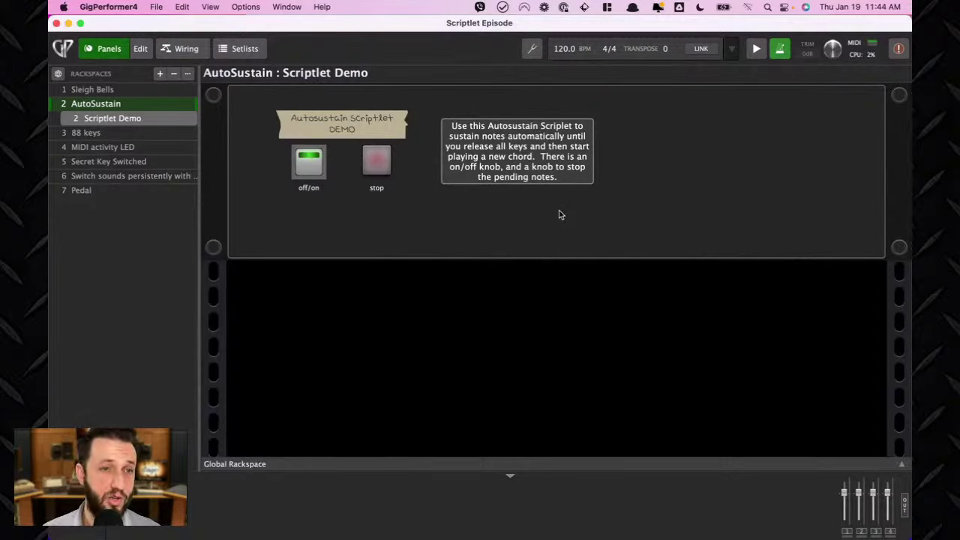
Toggle the AutoSustain panel's off/on switch off and back on, leaving it on.
click(311, 174)
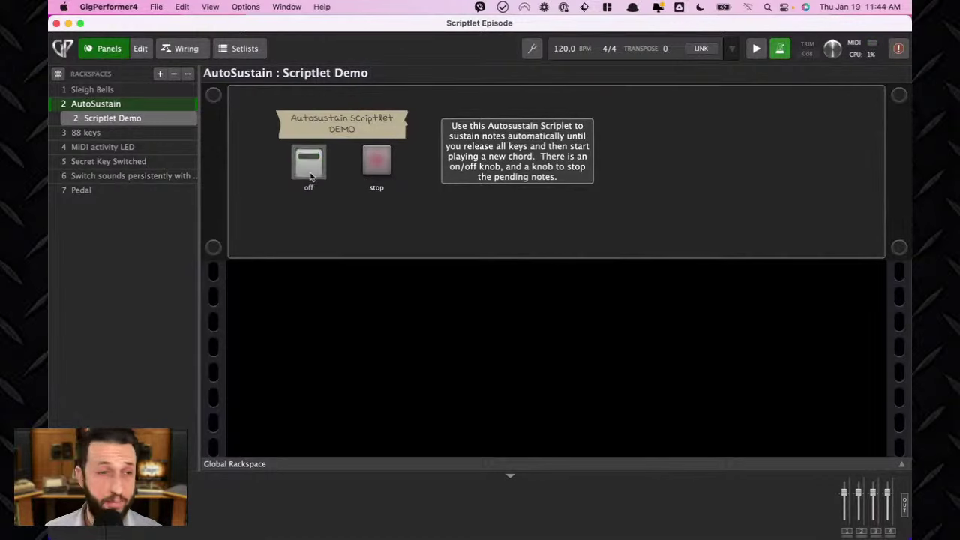
click(310, 174)
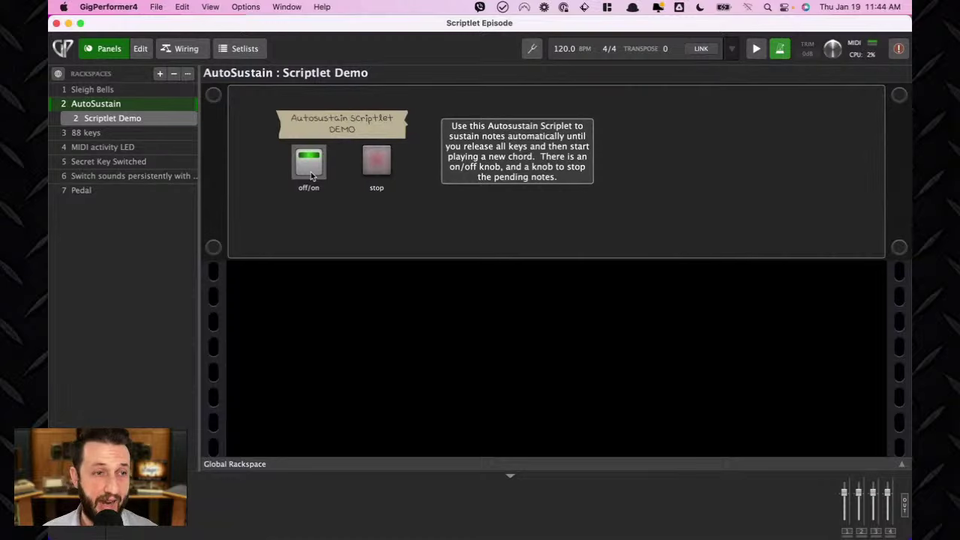
double_click(311, 174)
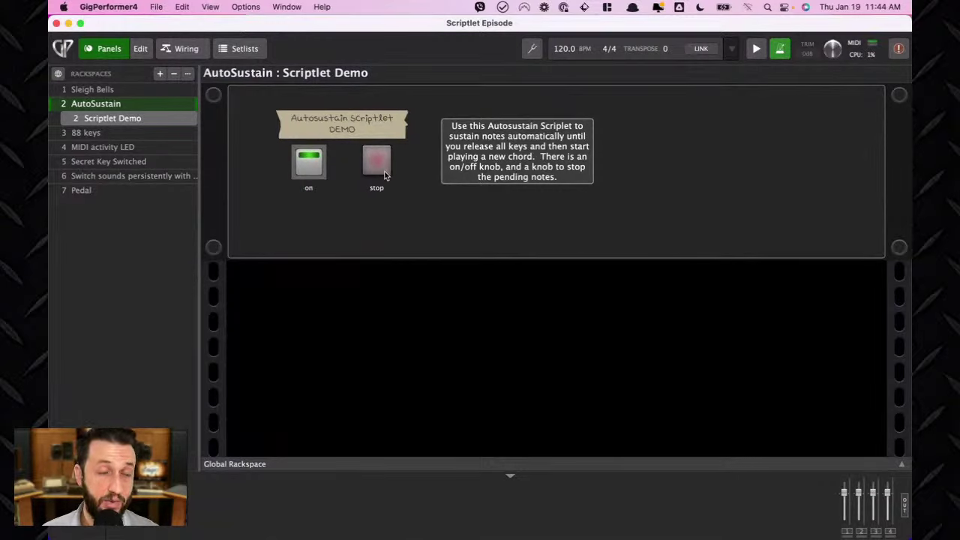
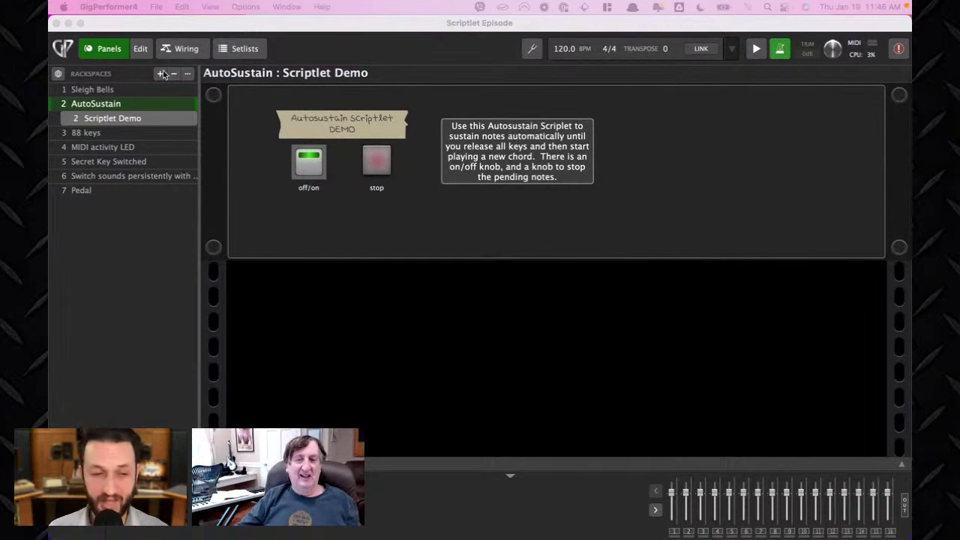
Wire the KeysOfThe70s outputs additionally to channels 5 and 6 of the Audio Out (Live Stream Audio) block.
click(186, 50)
scroll(476, 365, down, 8)
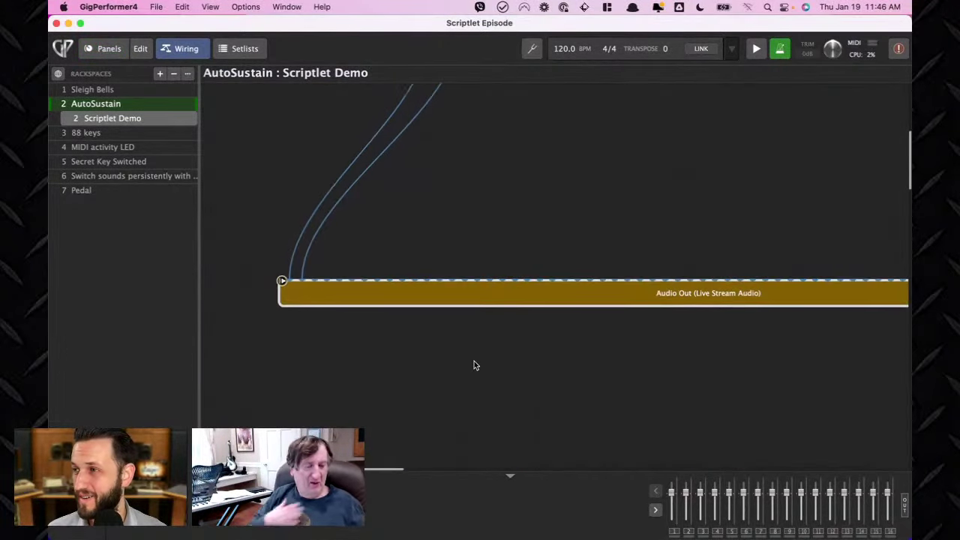
scroll(475, 365, up, 2)
scroll(483, 170, up, 2)
drag(450, 96, 341, 364)
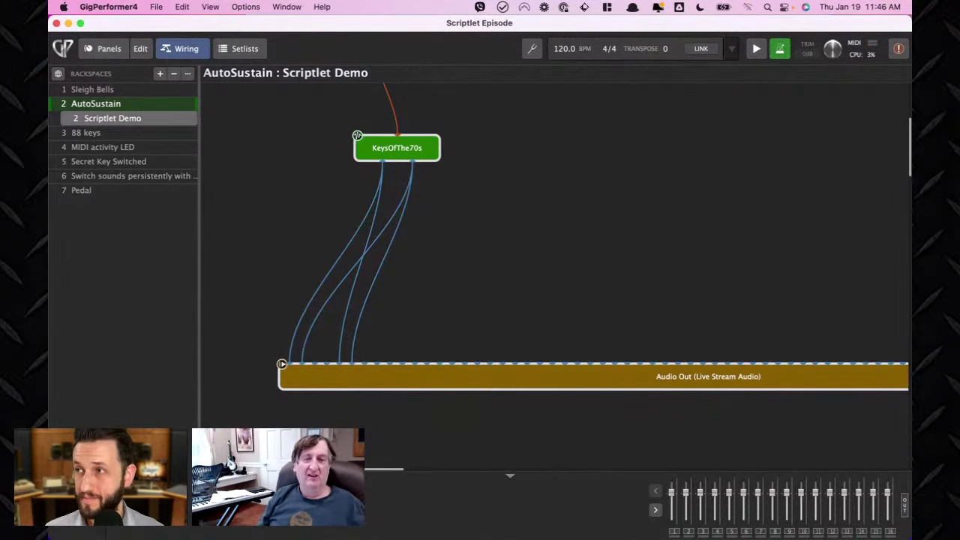
Check the Global Rackspace and set the audio input device to M4 in the audio options.
click(58, 73)
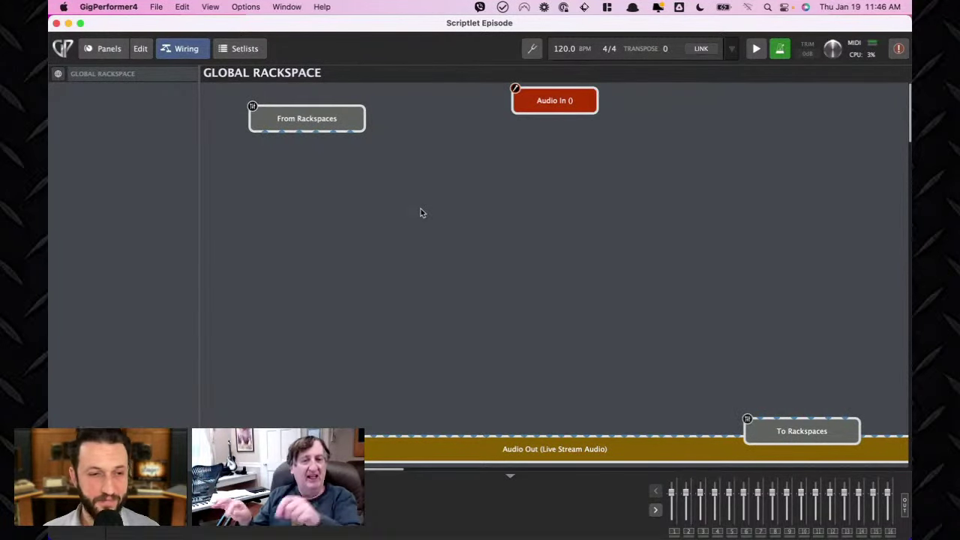
key(super+comma)
click(381, 104)
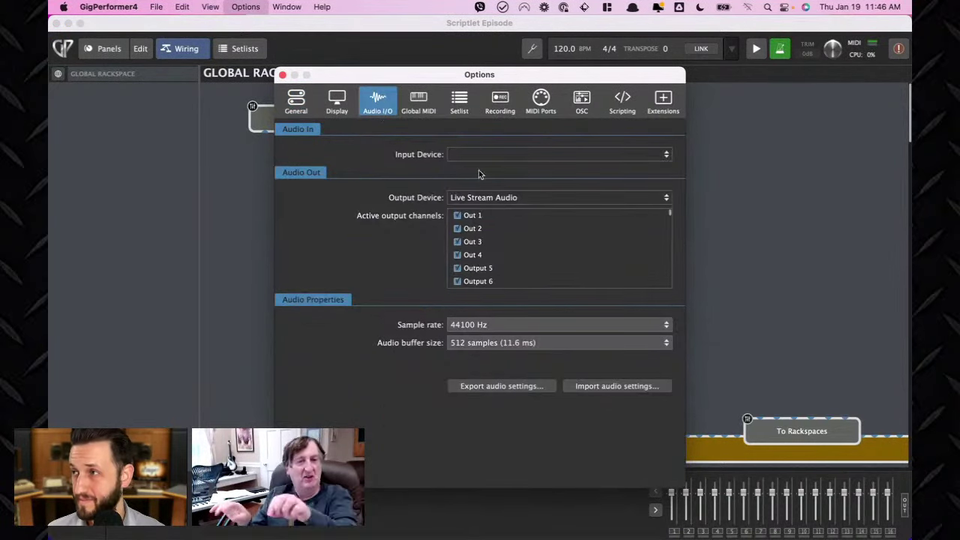
click(484, 155)
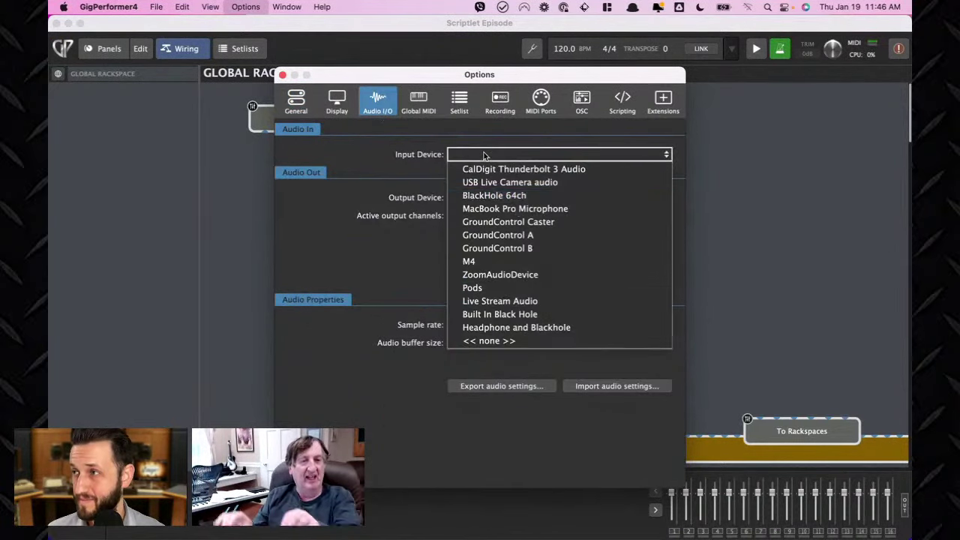
click(501, 261)
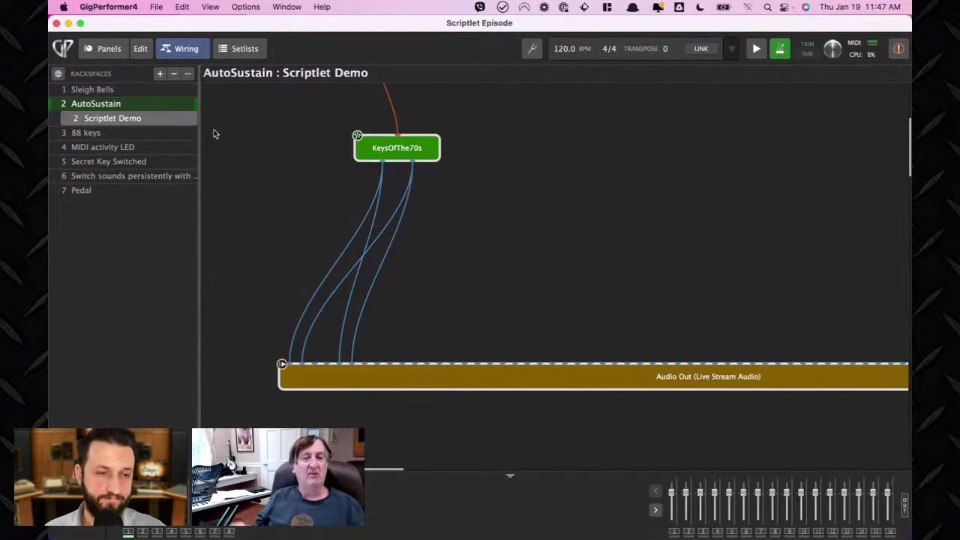
In the Global Rackspace, move the Audio Out block below Audio In and connect input channel 1 to output channel 5.
click(57, 74)
drag(524, 450, 713, 284)
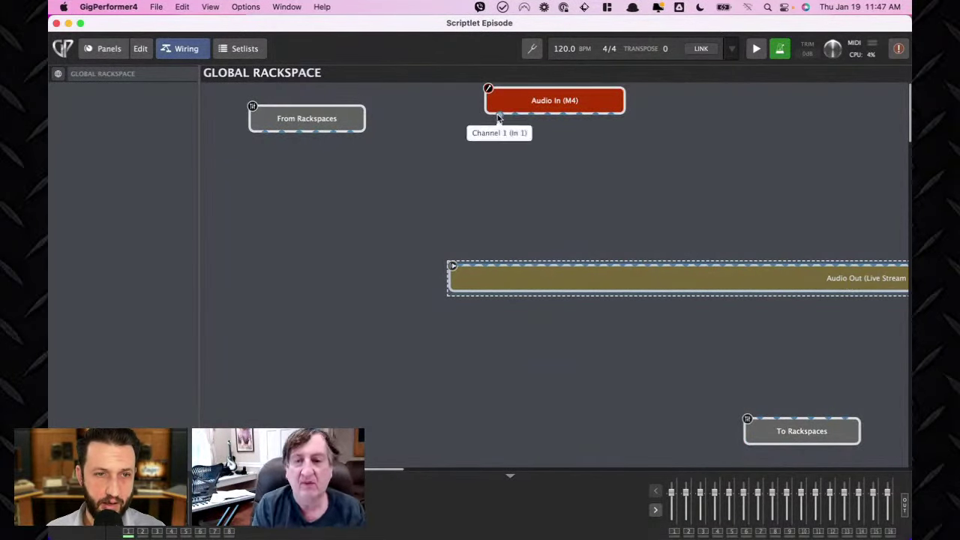
drag(499, 114, 508, 270)
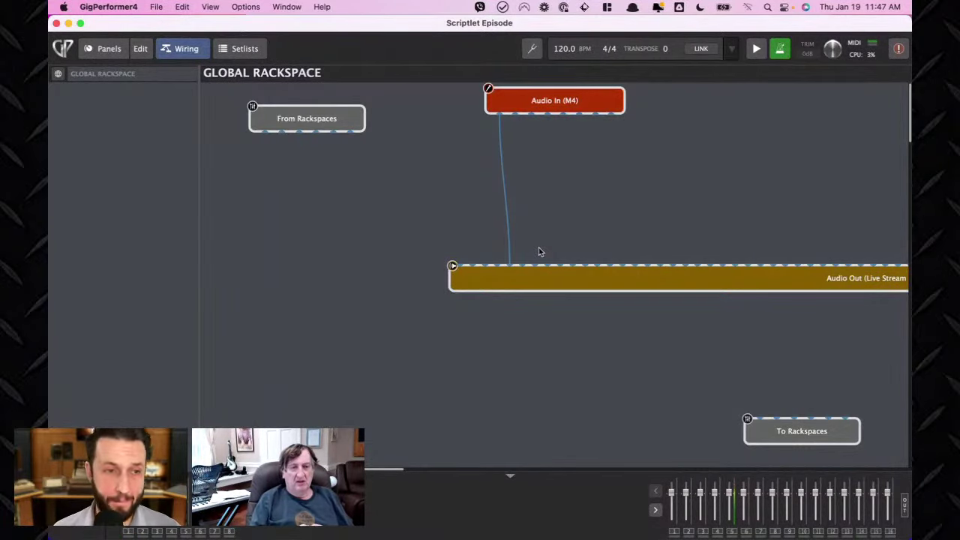
Go to the Sleigh Bells rackspace's wiring, review the NoteRemap scriptlet's code and close its windows.
click(105, 50)
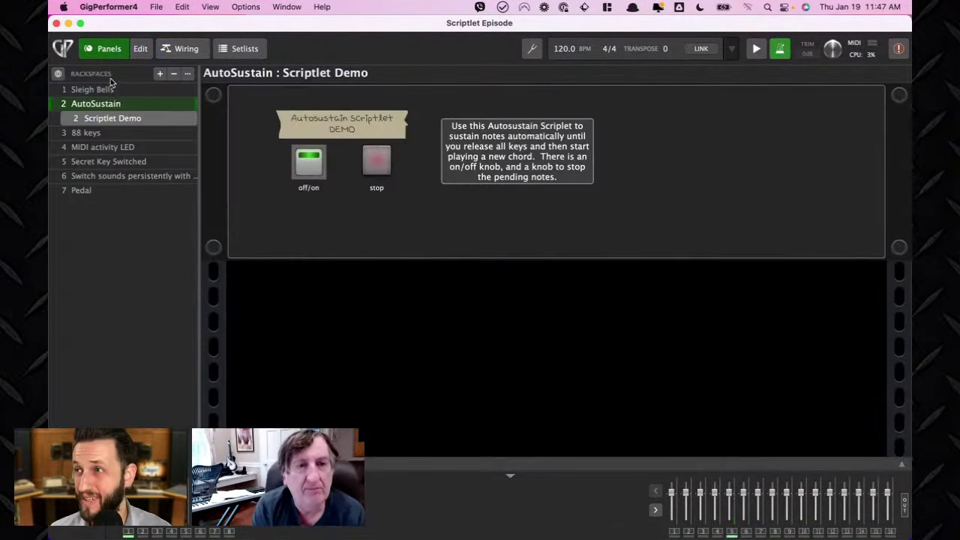
click(111, 87)
click(184, 48)
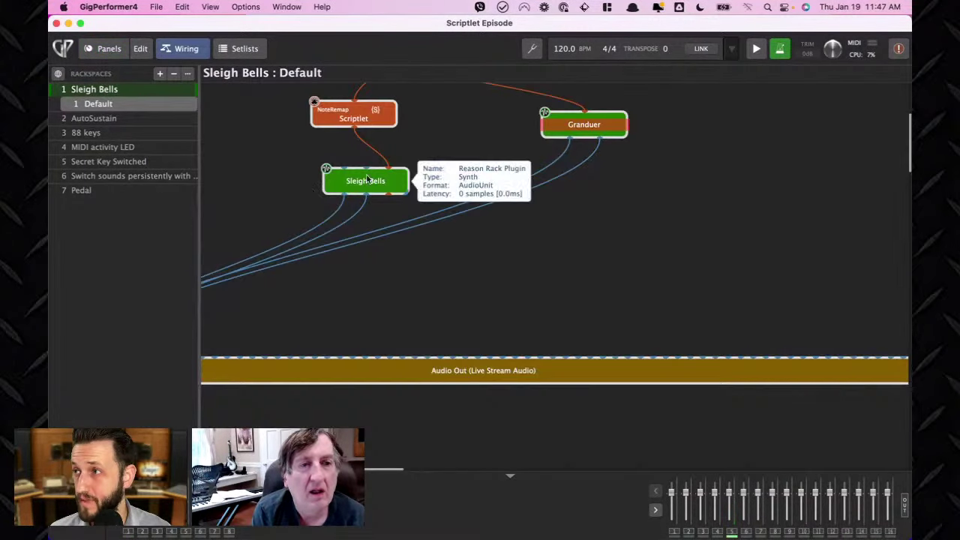
double_click(358, 118)
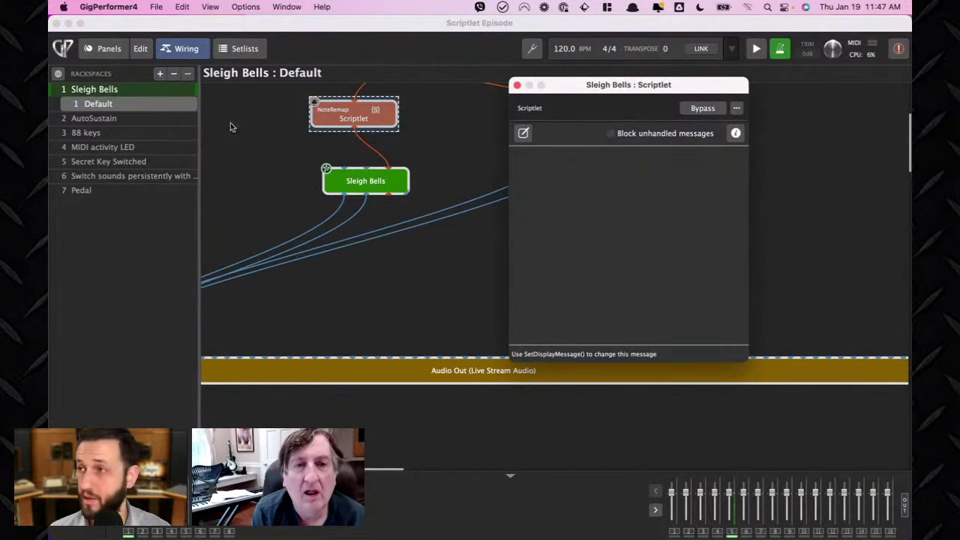
click(523, 133)
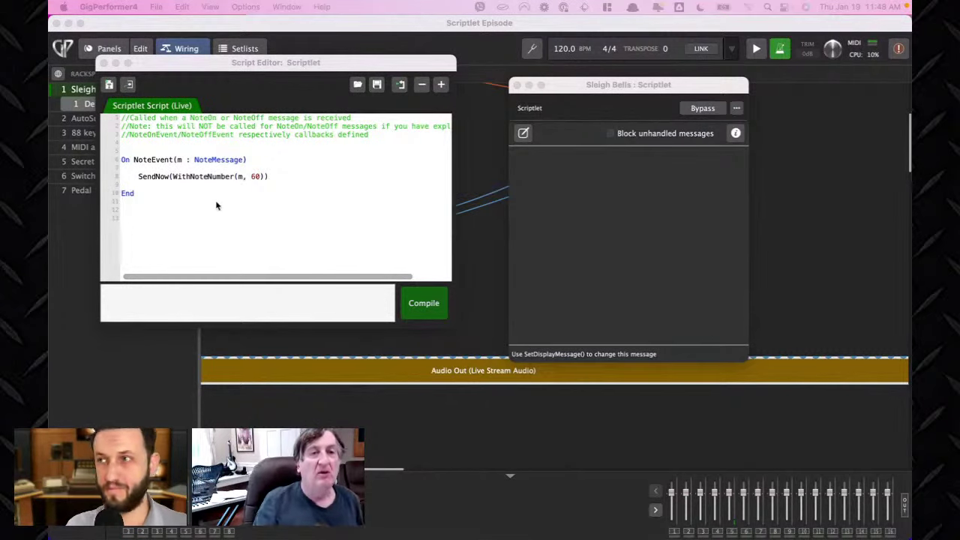
click(104, 64)
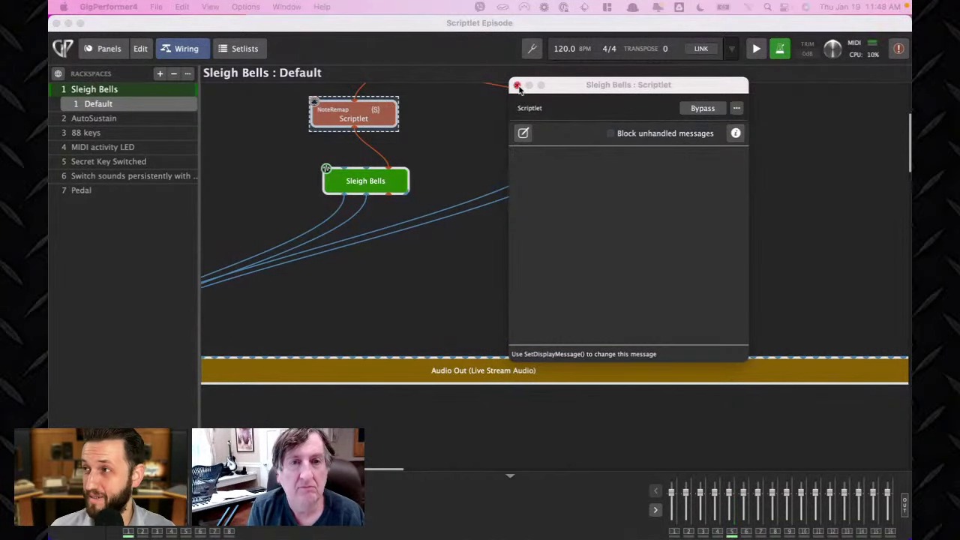
click(518, 87)
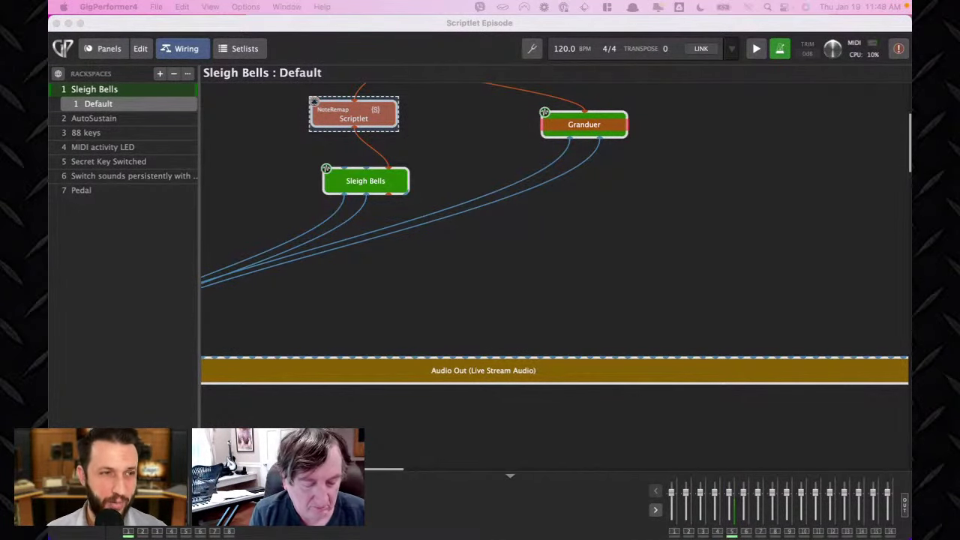
Switch to the AutoSustain rackspace, show its panel and trigger the stop control to end the sustained notes.
click(105, 120)
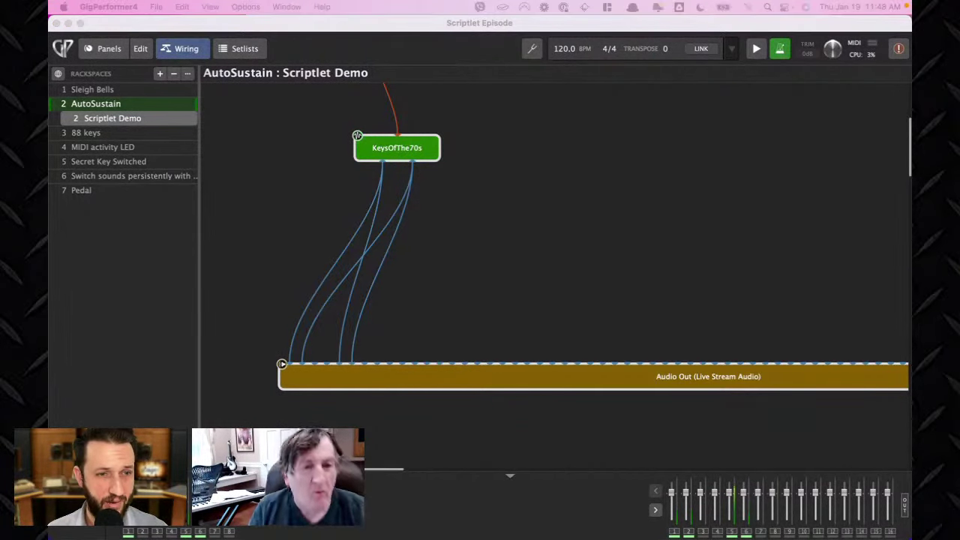
click(109, 48)
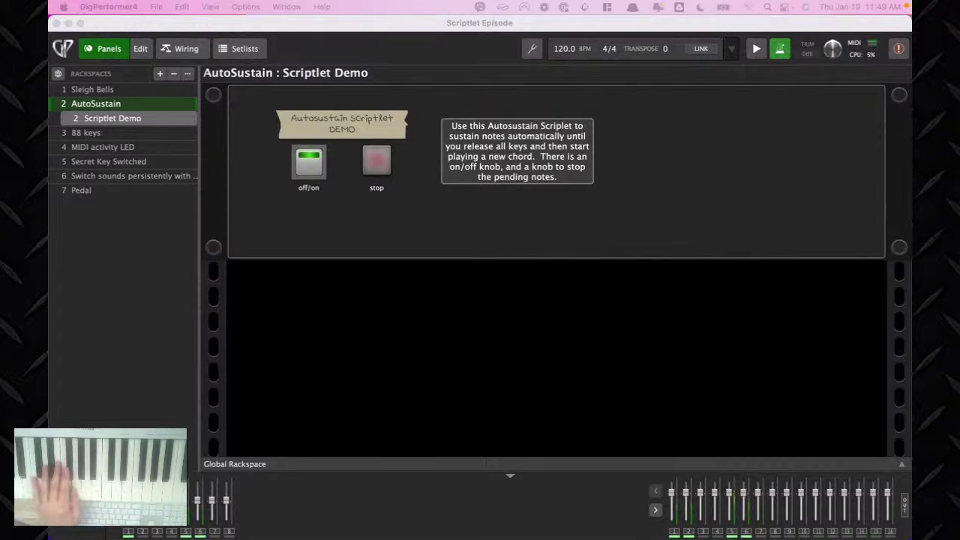
click(369, 158)
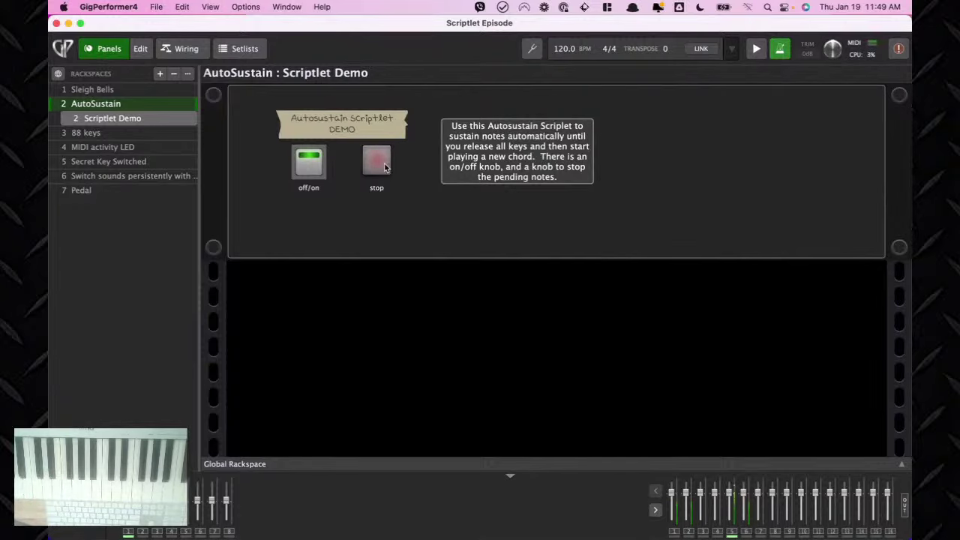
click(377, 161)
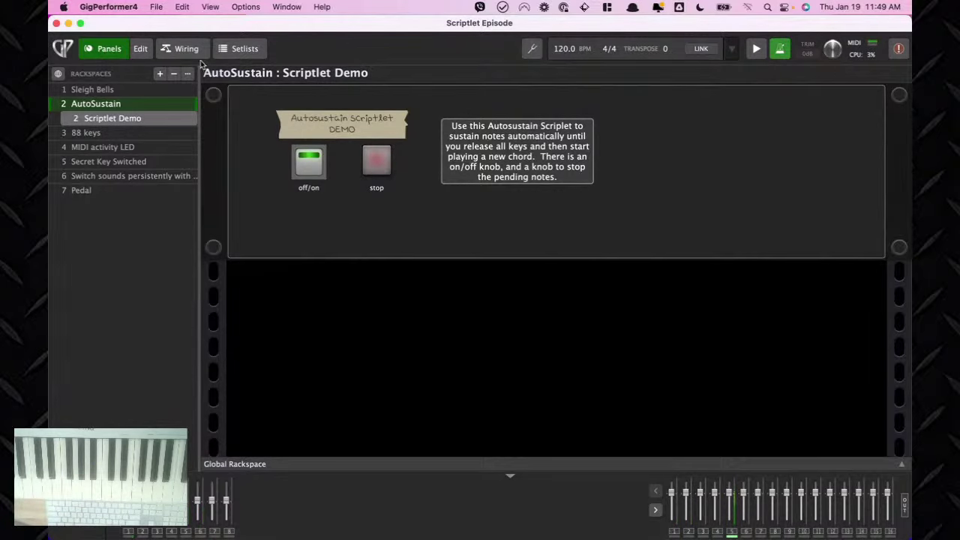
Show the AutoSustain rackspace's wiring, inspect the AutoSustain scriptlet's off/on and stop parameters and close its window.
click(180, 48)
scroll(592, 250, up, 5)
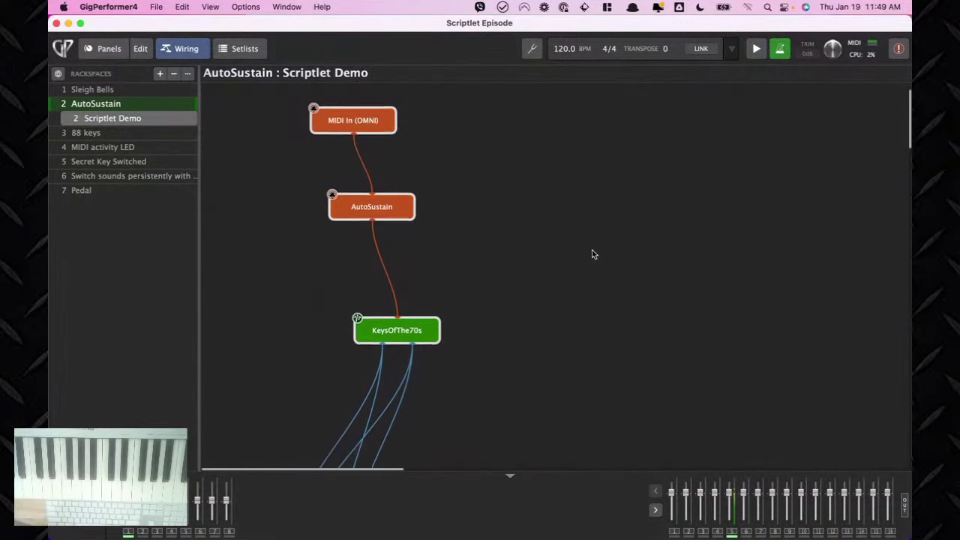
mouse_move(371, 228)
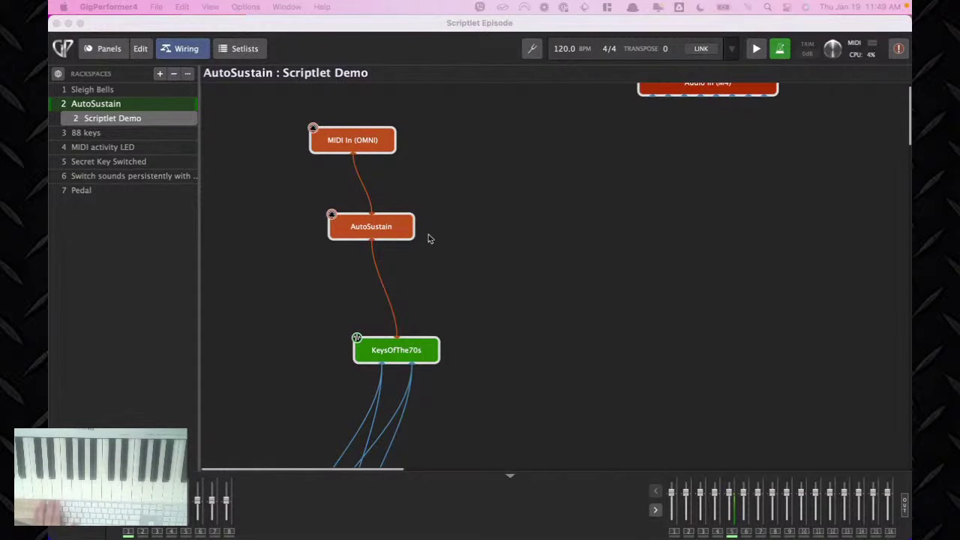
double_click(380, 233)
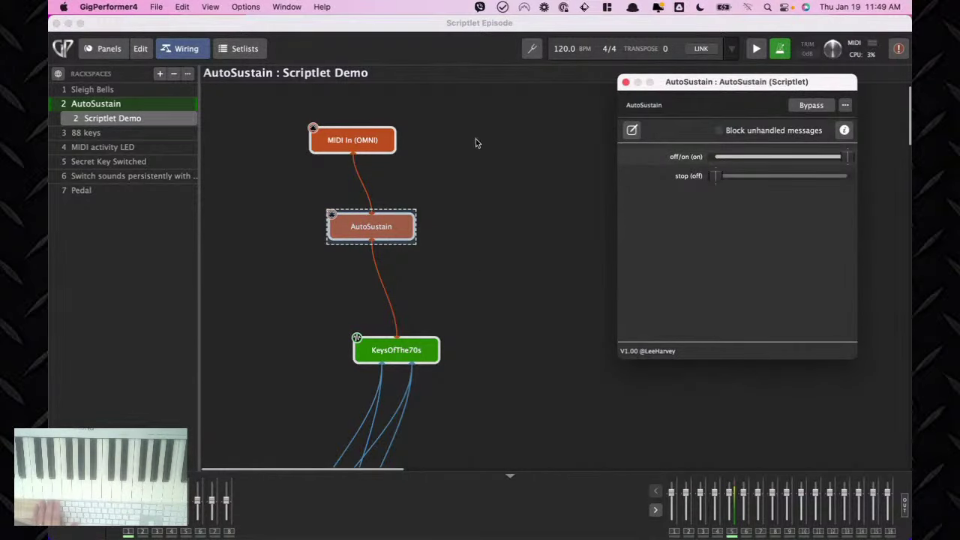
drag(698, 84, 551, 93)
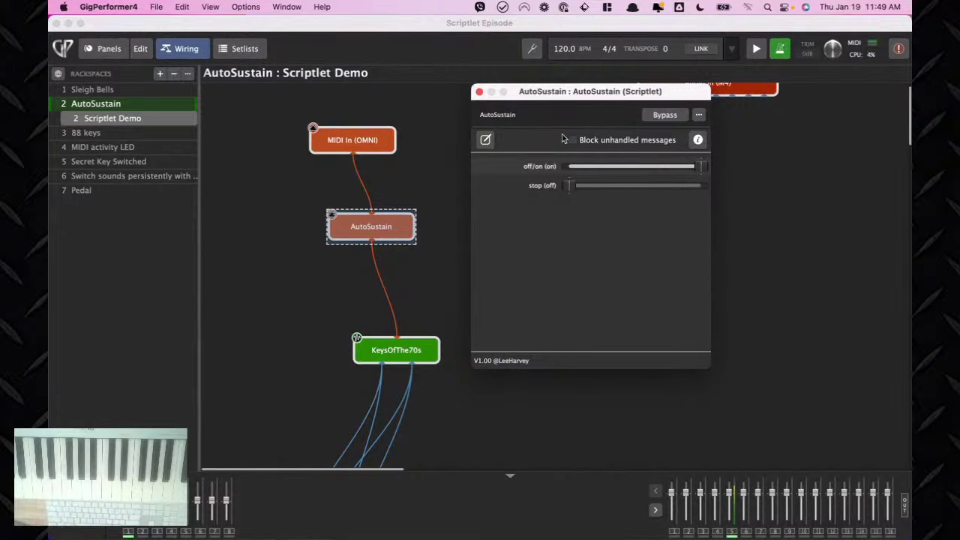
click(480, 91)
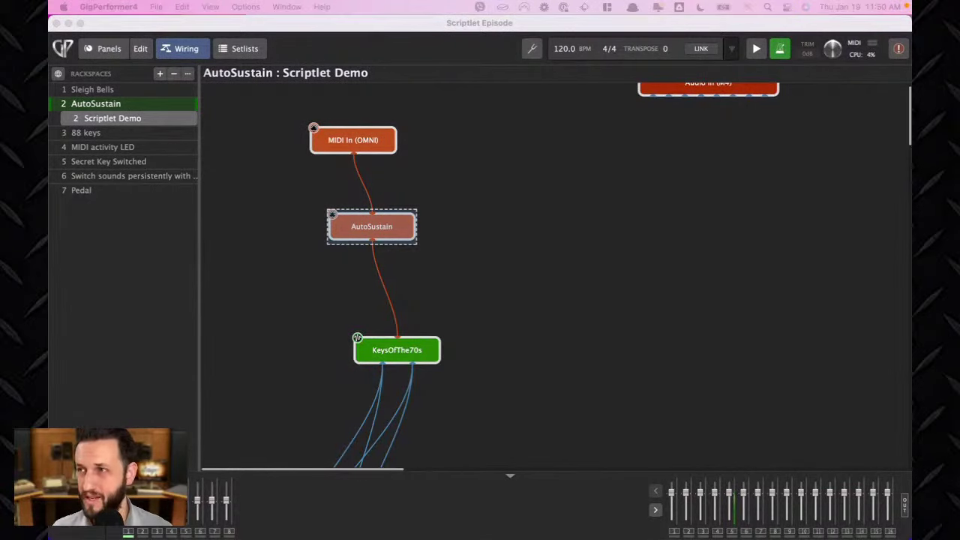
In the 88 keys rackspace, wire the KeysOfThe70s outputs additionally to Audio Out channels 5 and 6, and show the piano panel.
click(101, 134)
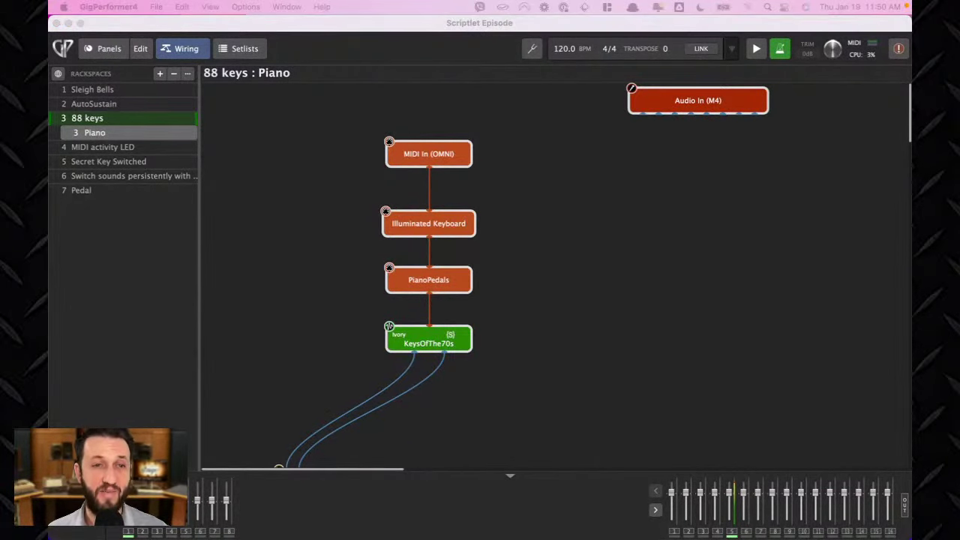
click(105, 49)
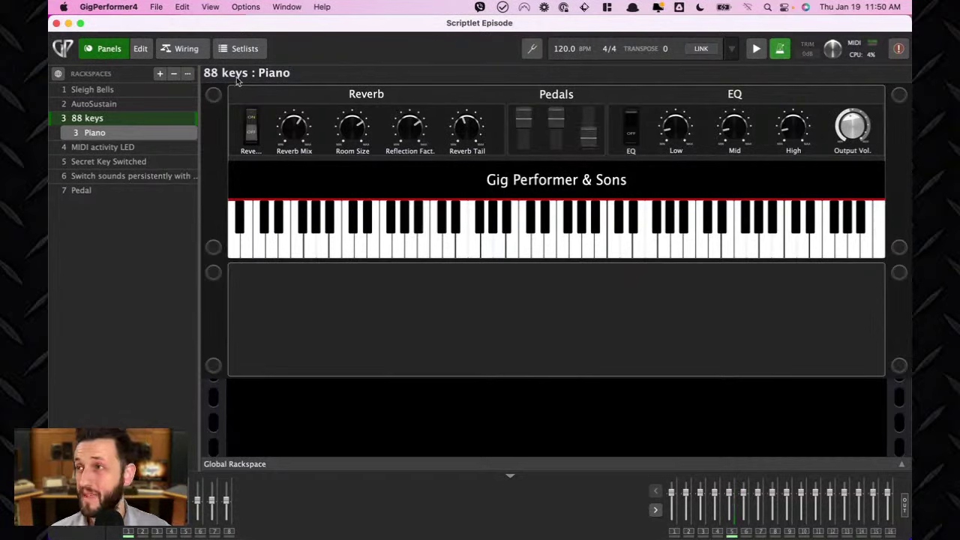
click(186, 48)
scroll(465, 372, down, 3)
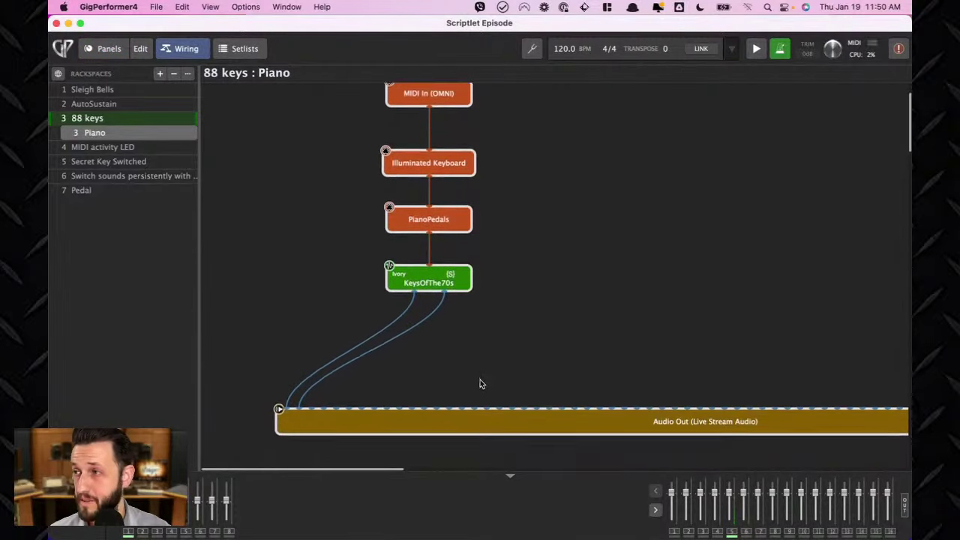
drag(334, 373, 336, 394)
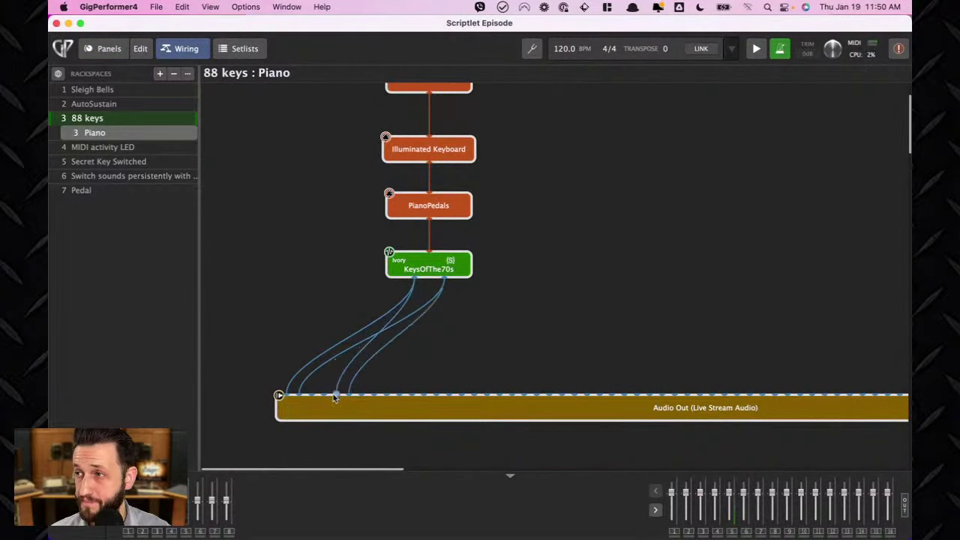
click(105, 48)
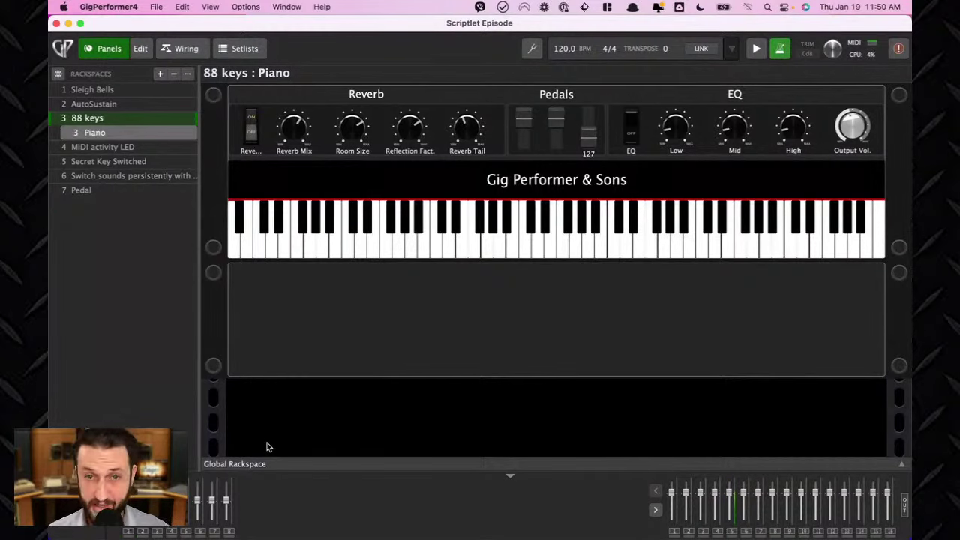
In the 88 keys wiring, rearrange the MIDI In, Illuminated Keyboard, PianoPedals and KeysOfThe70s blocks into a slightly staggered chain.
click(180, 48)
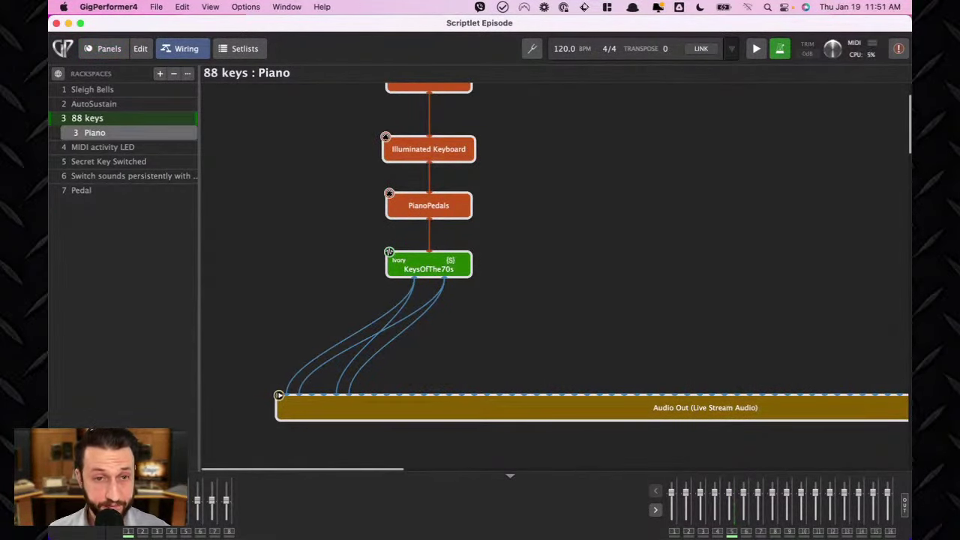
drag(445, 90, 398, 108)
drag(447, 151, 408, 159)
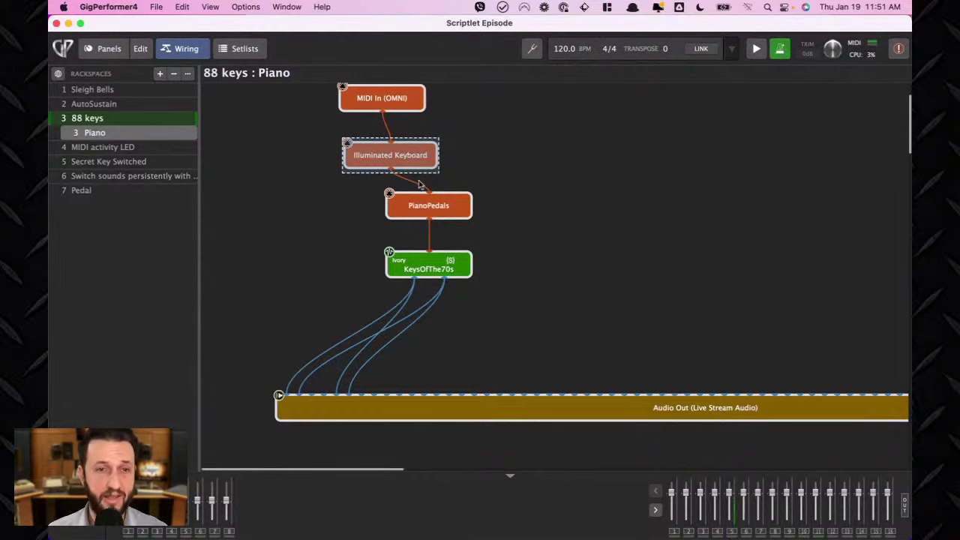
click(428, 204)
drag(427, 203, 398, 214)
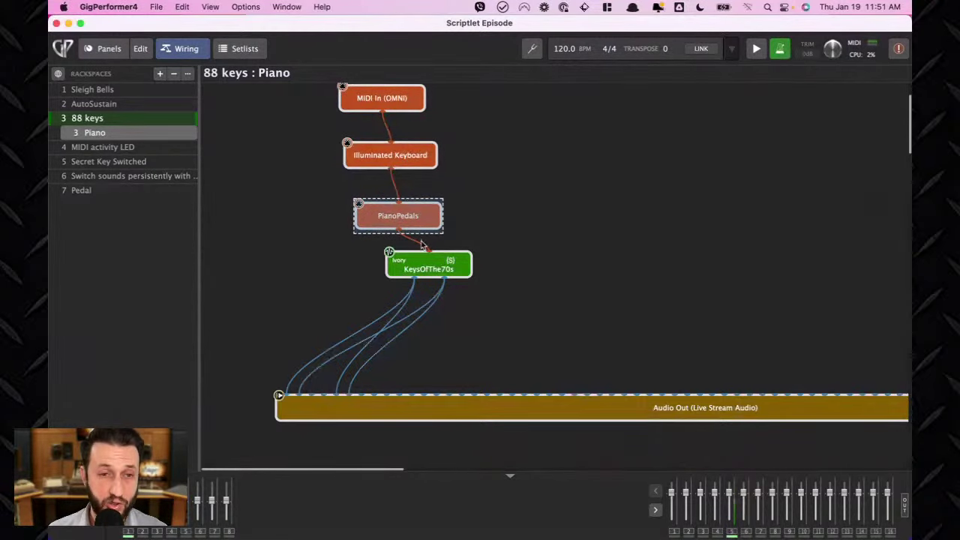
drag(428, 275, 409, 280)
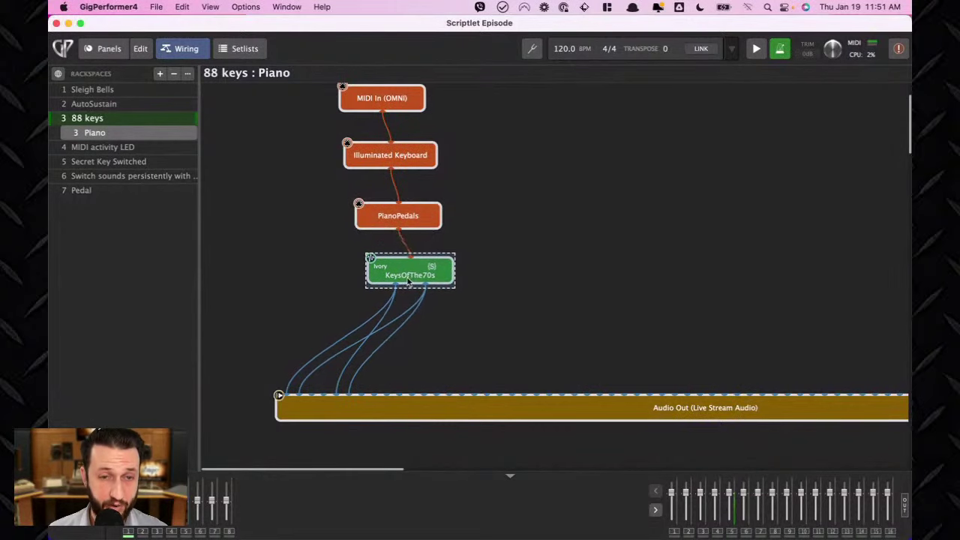
Examine the per-key parameters of the Illuminated Keyboard scriptlet and close its window.
click(397, 157)
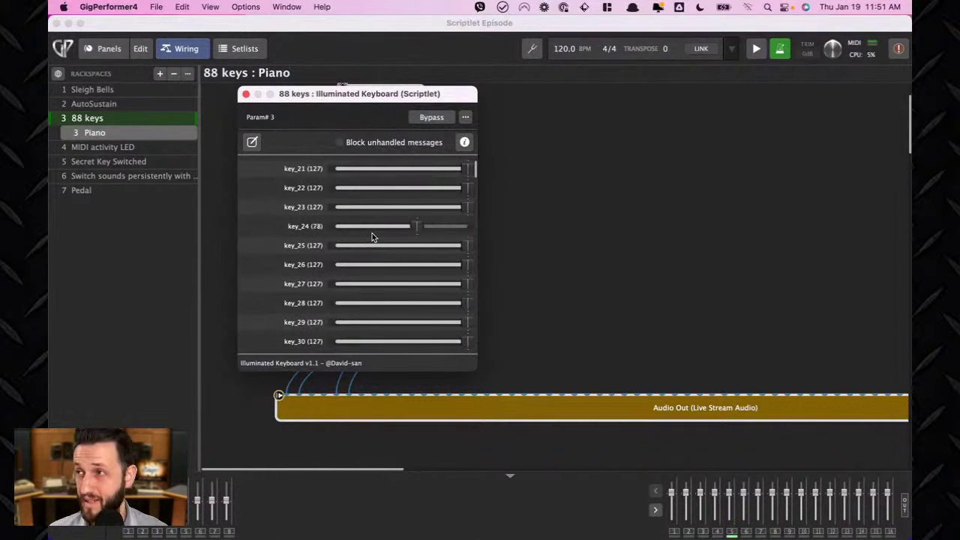
scroll(258, 255, down, 15)
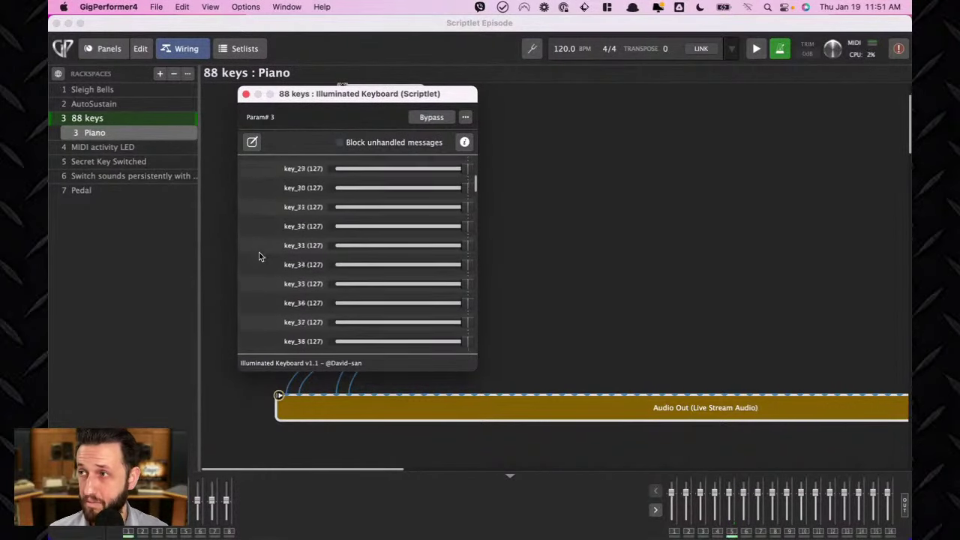
scroll(259, 256, down, 18)
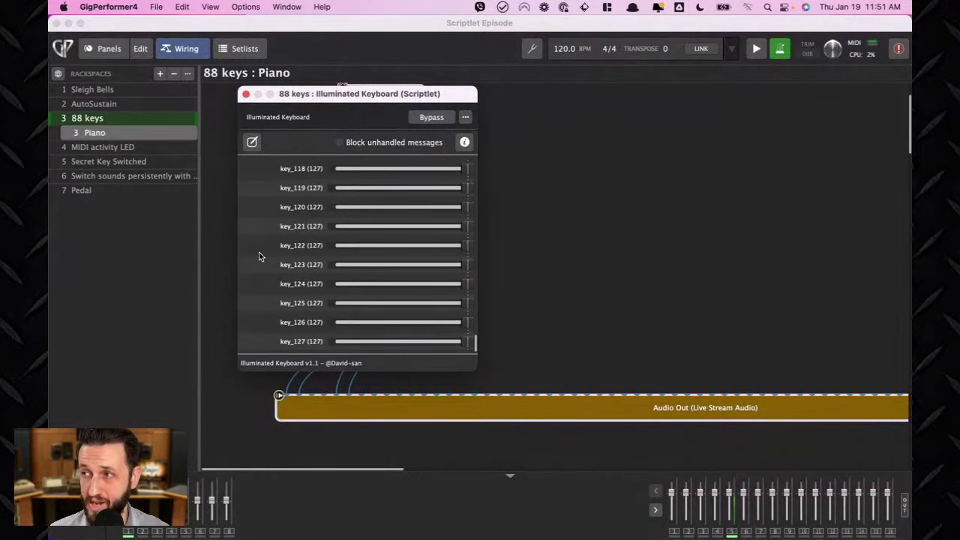
scroll(258, 256, up, 20)
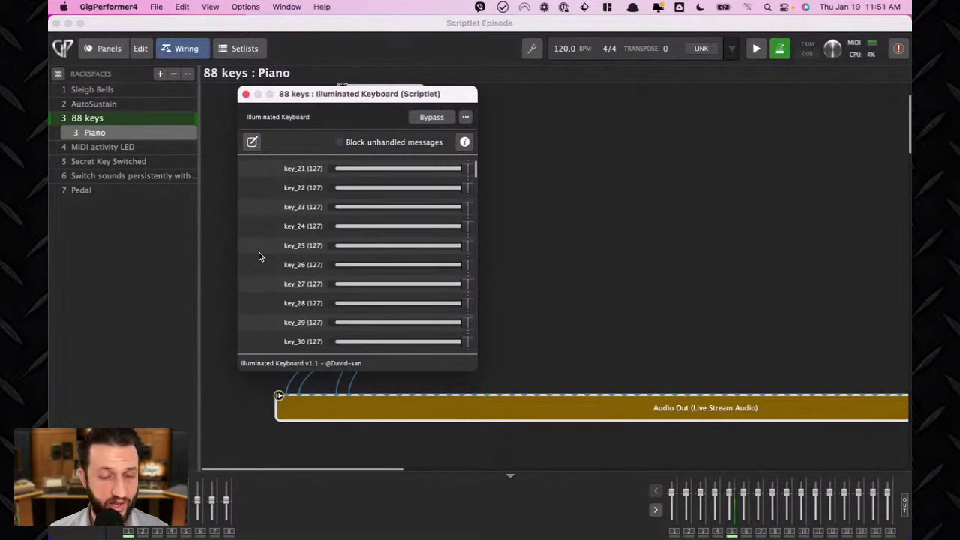
click(245, 94)
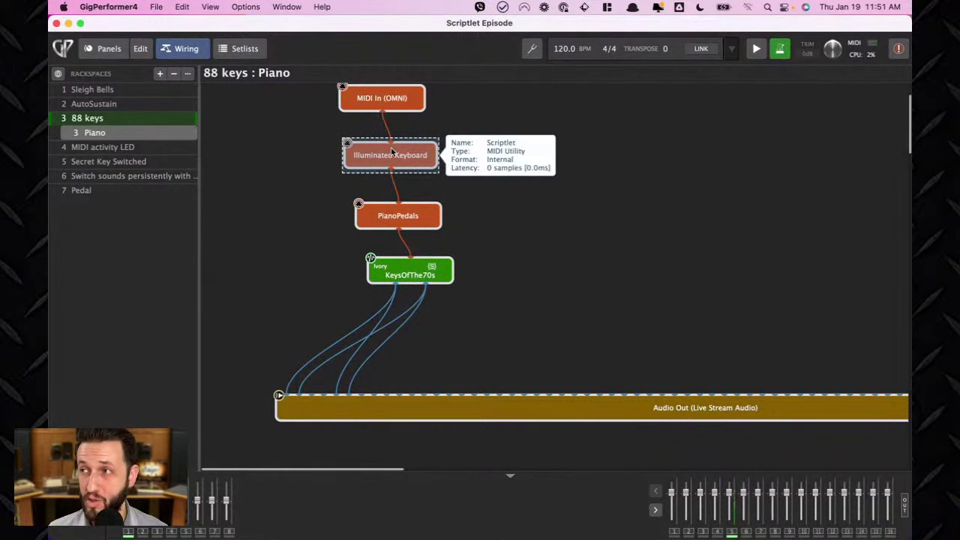
Rewire MIDI In (OMNI) straight to KeysOfThe70s, bypassing the Illuminated Keyboard and PianoPedals scriptlets, and show the 88 keys panel.
drag(390, 153, 391, 150)
click(391, 105)
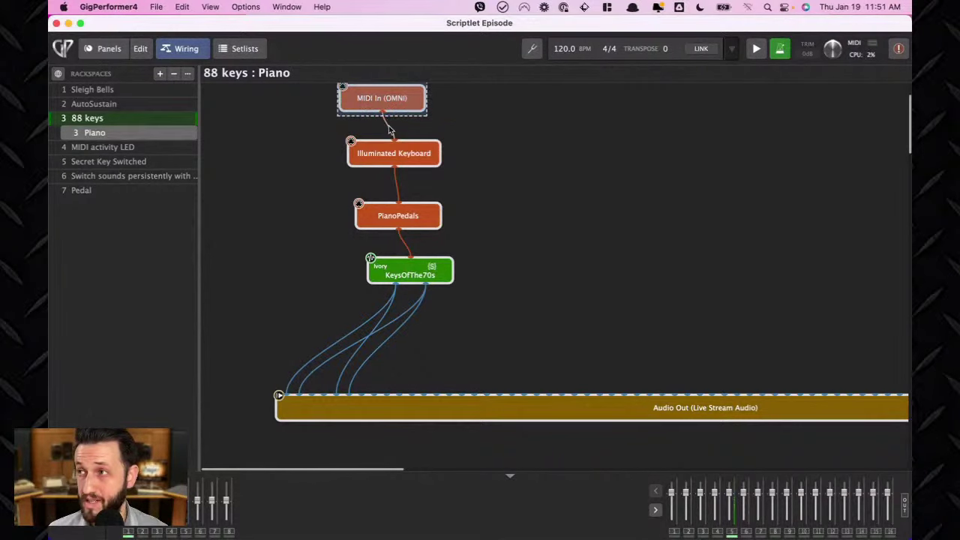
drag(394, 133, 408, 216)
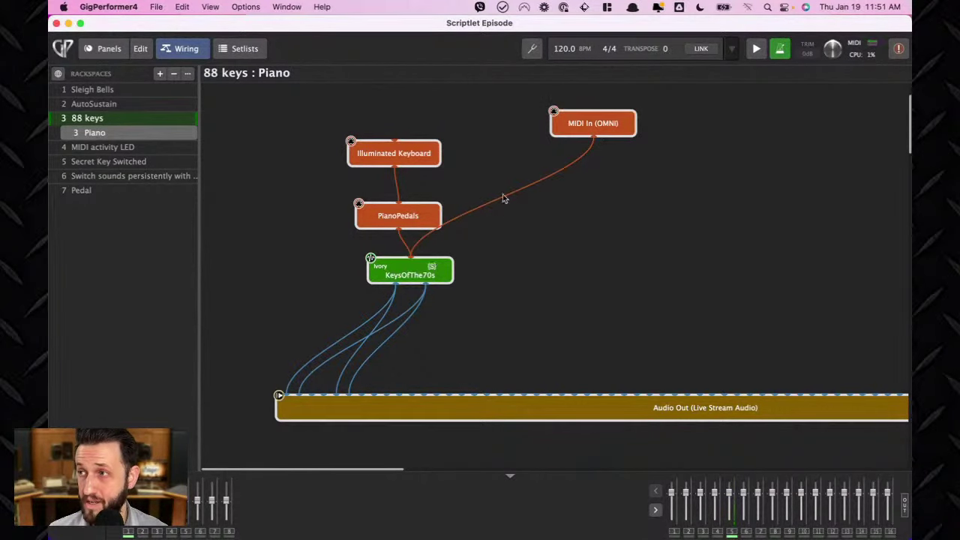
click(105, 50)
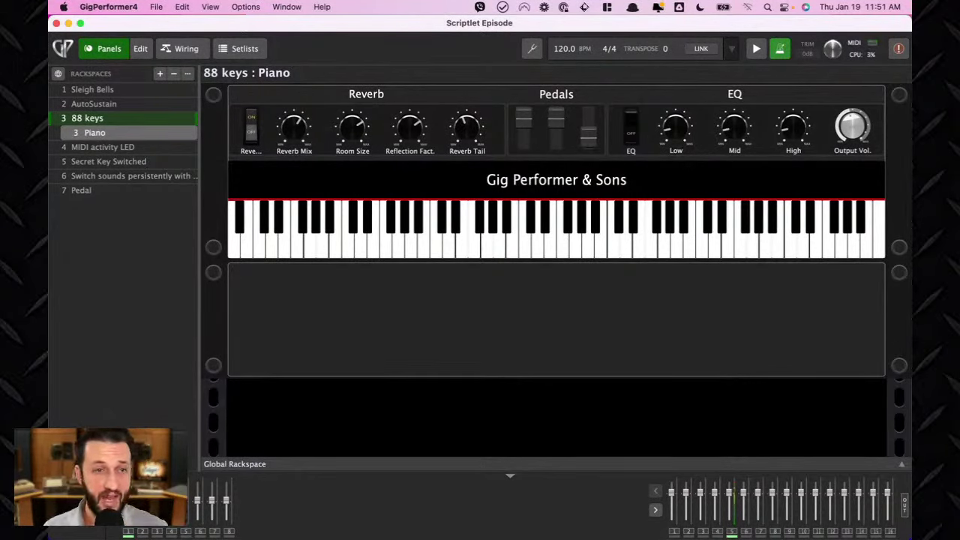
Switch to the MIDI activity LED rackspace and examine its panel, its wiring and the MIDIActivityLed (1) block.
click(109, 147)
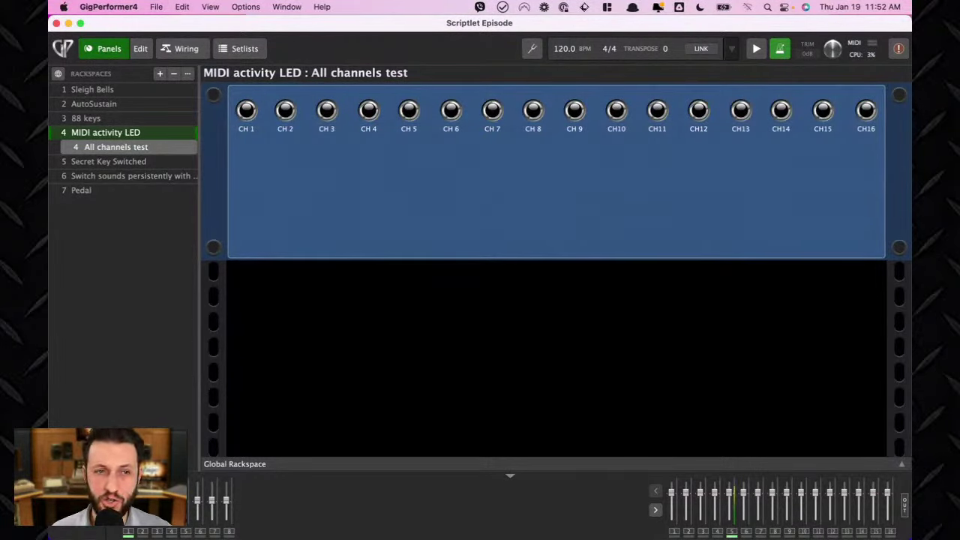
click(177, 49)
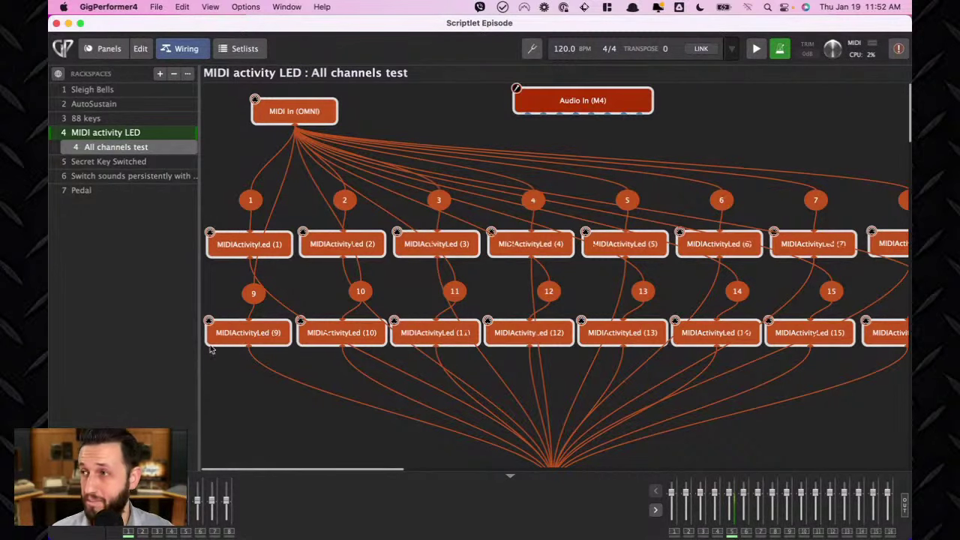
click(239, 249)
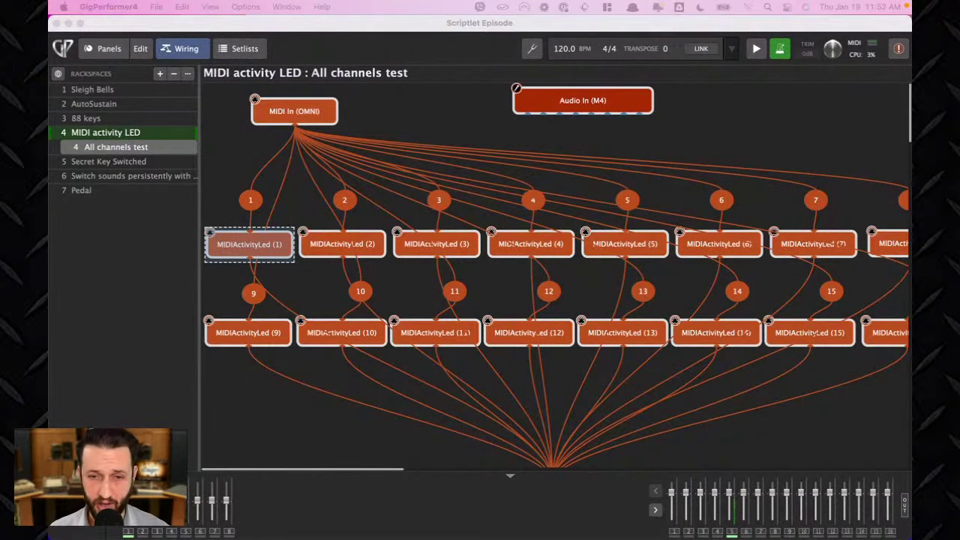
Move the MIDI Monitor block closer beneath the MIDIActivityLed blocks and shift the Audio Out block farther below it.
scroll(614, 347, down, 5)
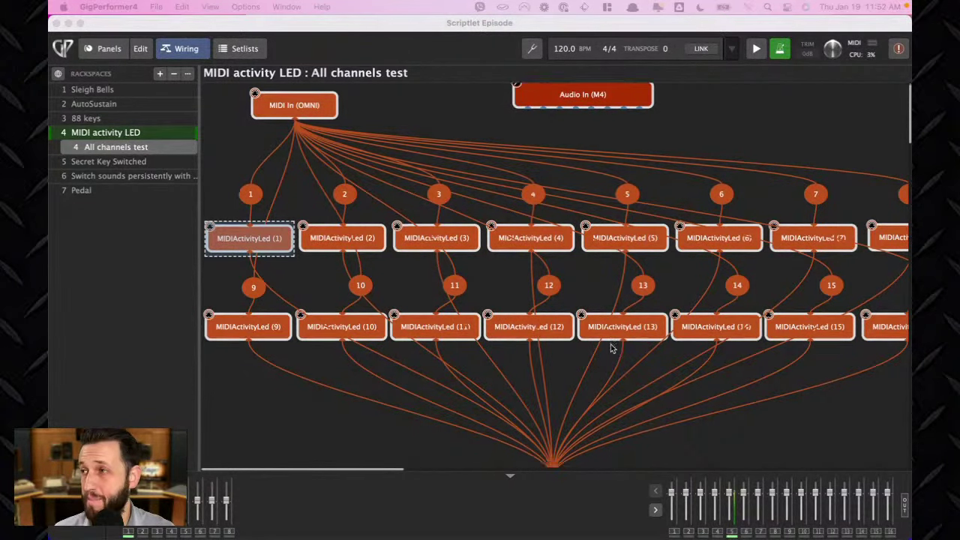
drag(556, 323, 512, 242)
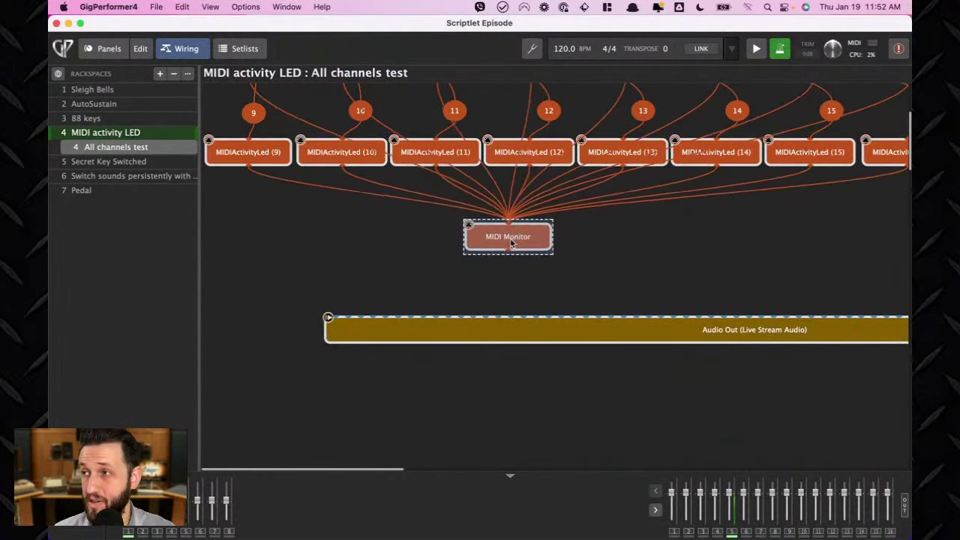
drag(533, 337, 474, 410)
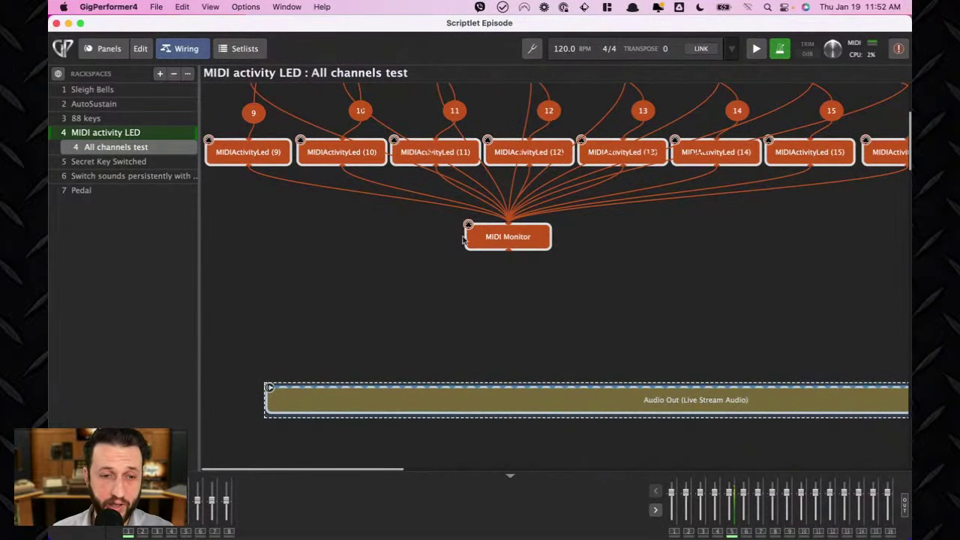
drag(511, 241, 509, 269)
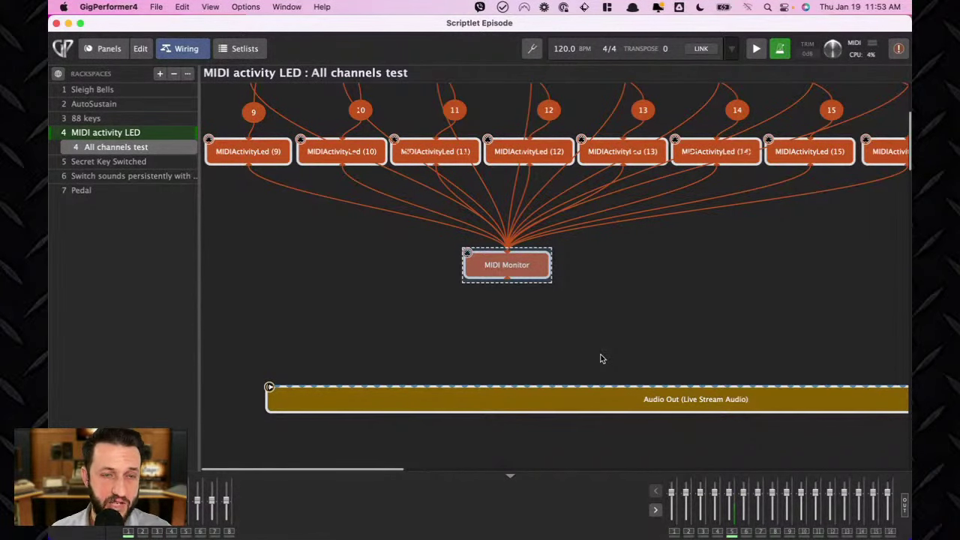
Switch to the Secret Key Switched rackspace and show its panel with the CC controls.
click(83, 163)
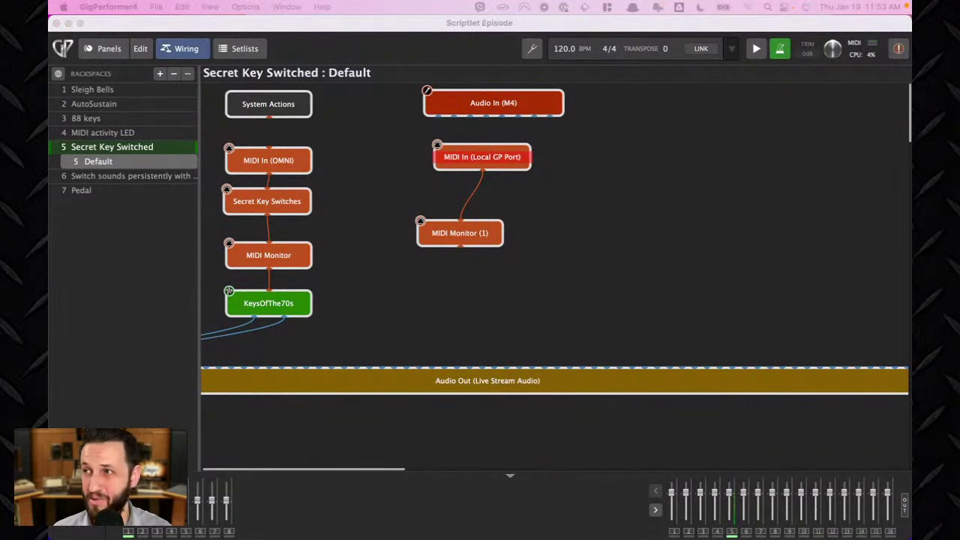
click(98, 53)
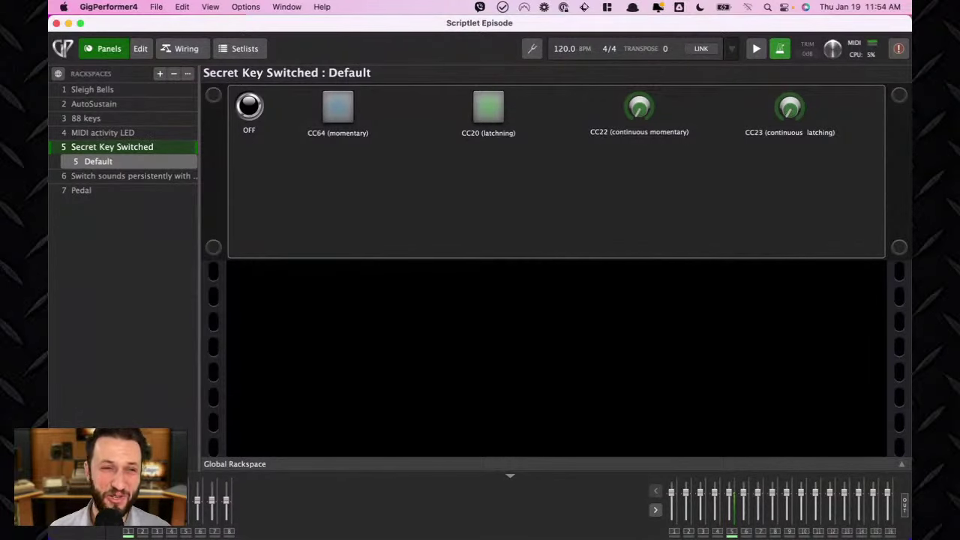
Show the wiring of the Secret Key Switched rackspace and move the Audio Out (Live Stream Audio) block farther below KeysOfThe70s.
click(176, 51)
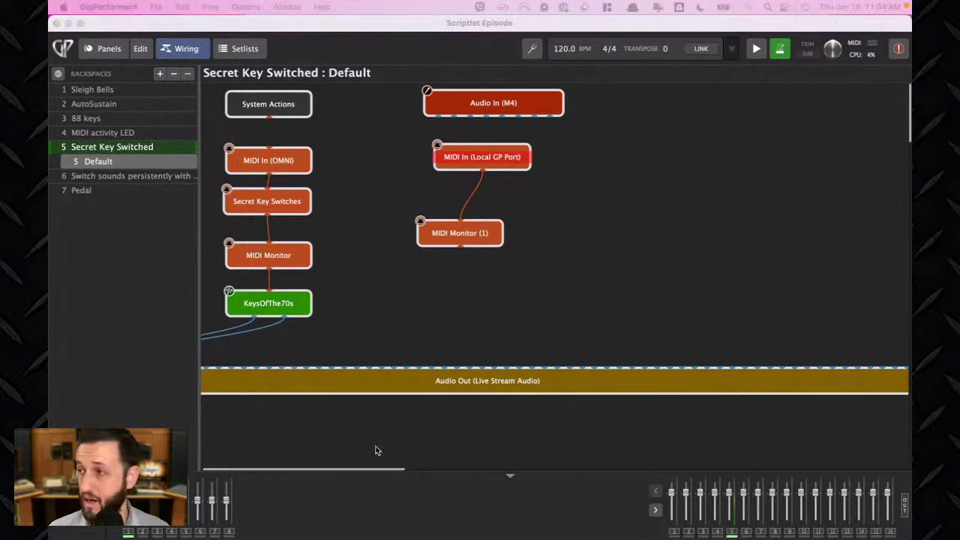
drag(469, 379, 553, 403)
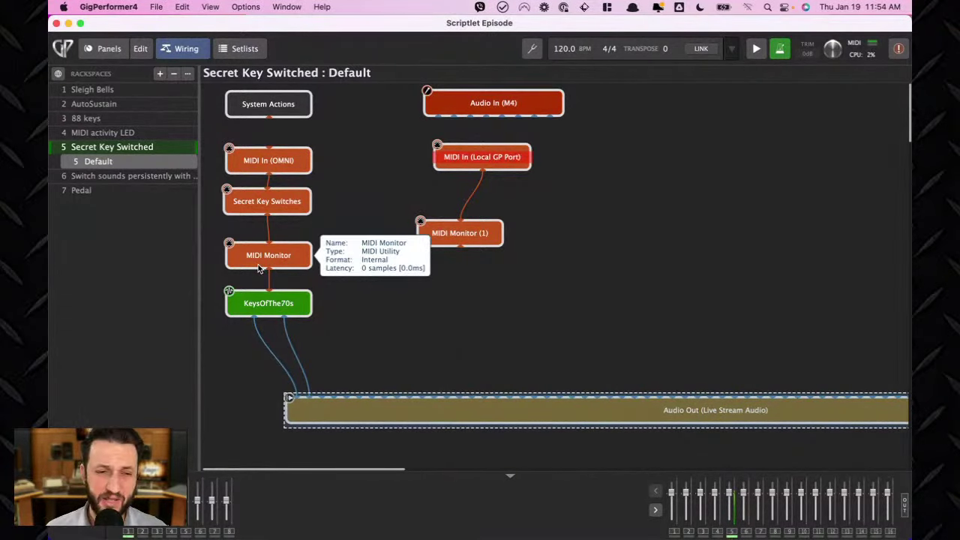
Open the Secret Key Switches scriptlet and examine its unlock notes, trigger notes and key switch modes.
double_click(286, 210)
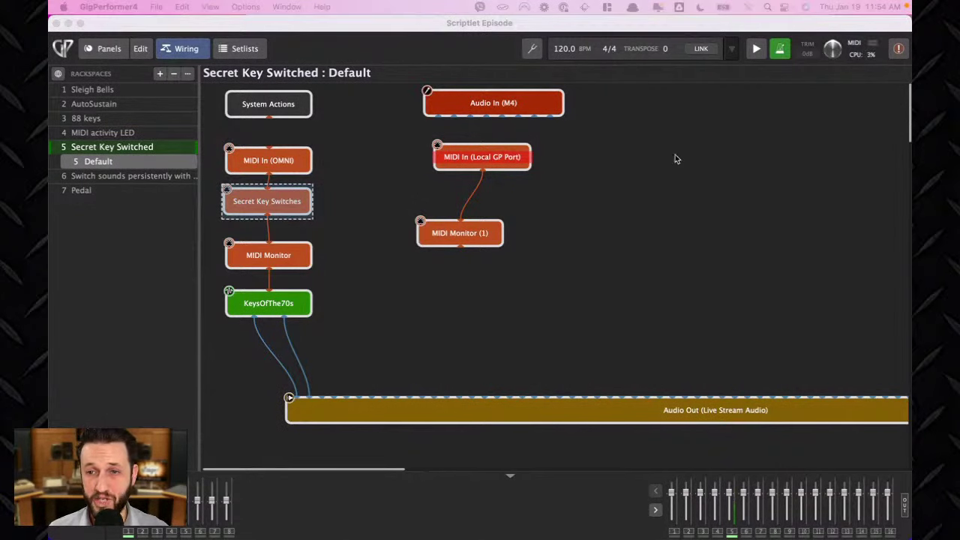
drag(555, 150, 494, 106)
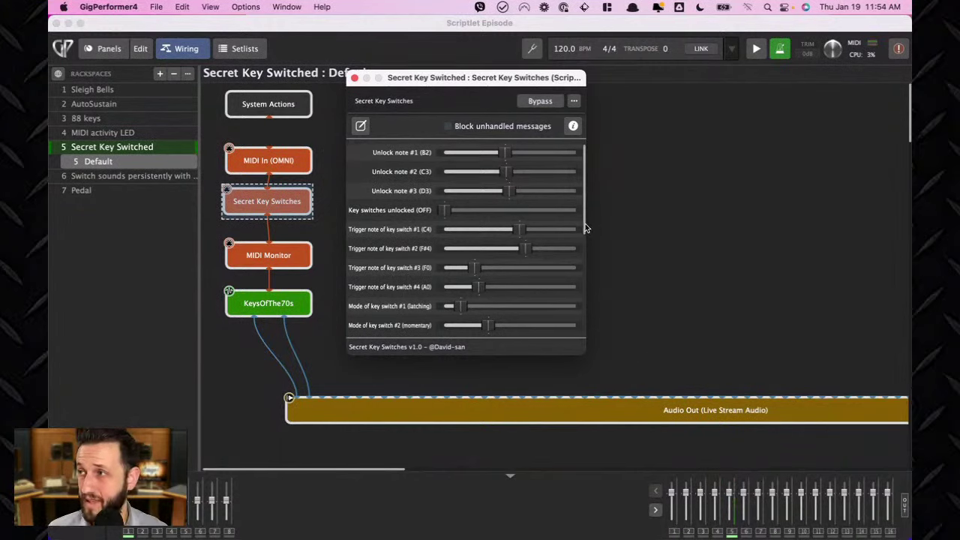
drag(590, 227, 577, 187)
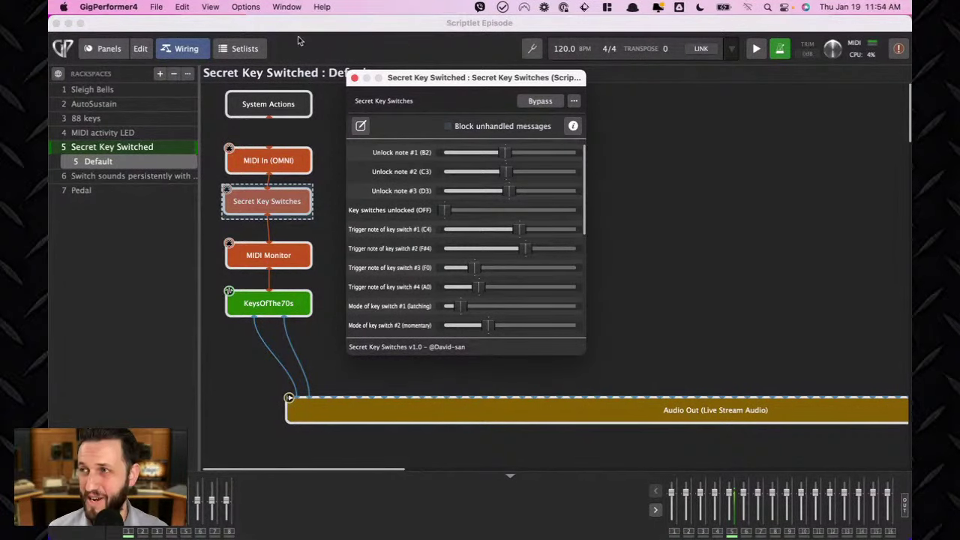
Show the rackspace's panel and move the Secret Key Switches window aside to examine the unlock notes beside the CC64 and CC20 widgets.
click(107, 51)
drag(438, 83, 592, 78)
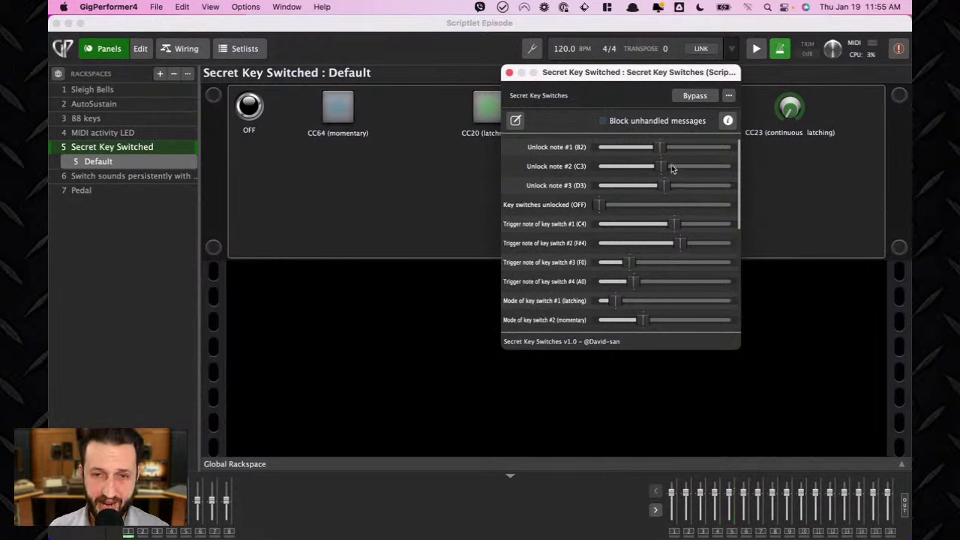
mouse_move(667, 186)
mouse_down()
mouse_move(603, 187)
mouse_move(681, 187)
mouse_move(638, 188)
mouse_move(663, 191)
mouse_up()
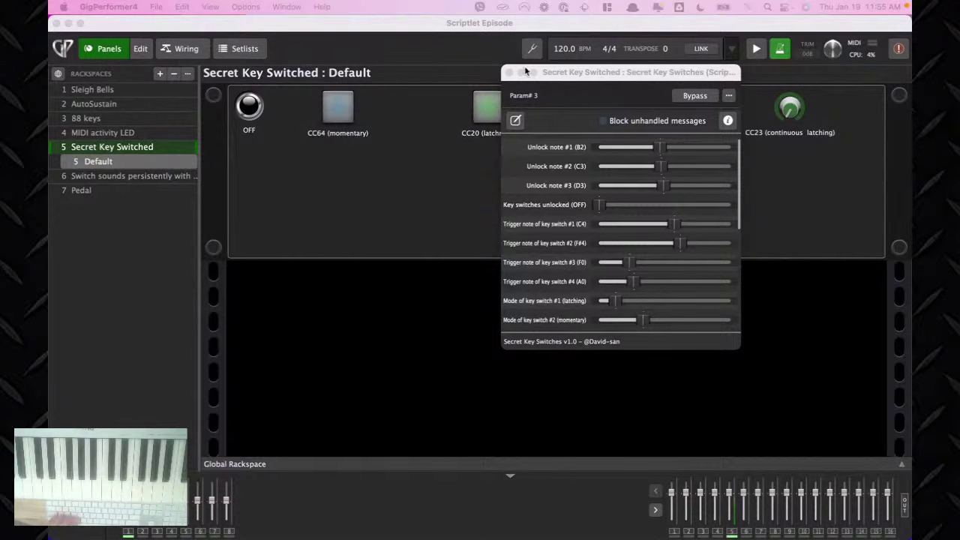
drag(562, 78, 715, 85)
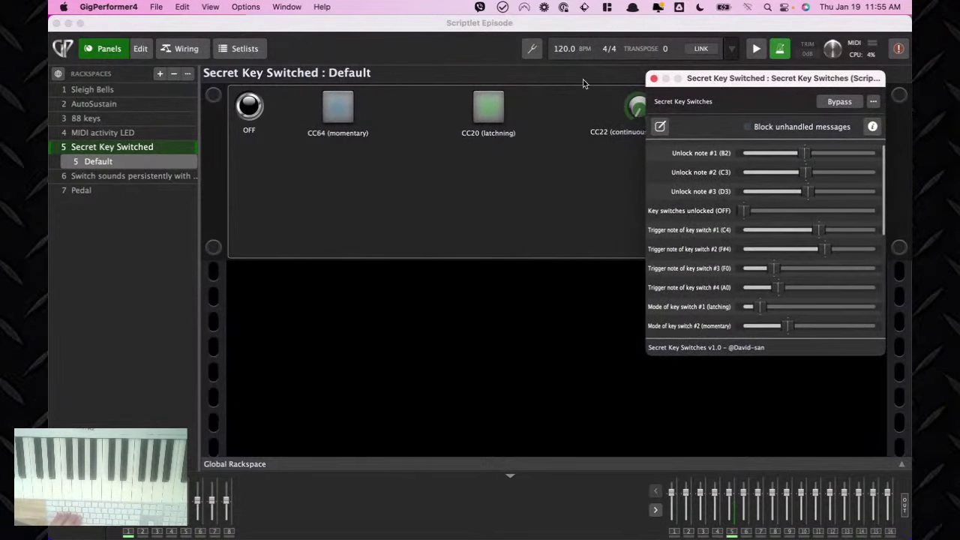
Unhide the Chorus widget on the panel, close the Secret Key Switches window and leave edit mode.
click(142, 51)
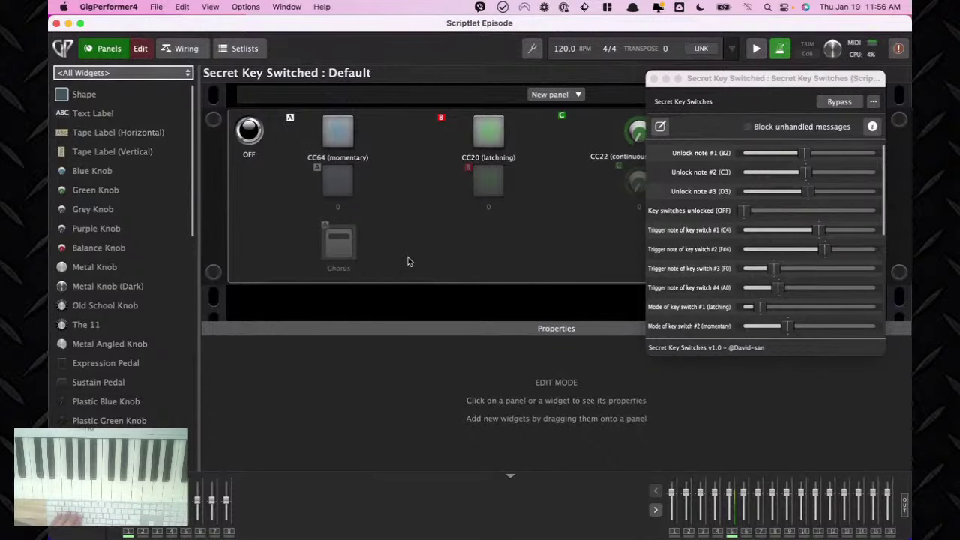
click(346, 257)
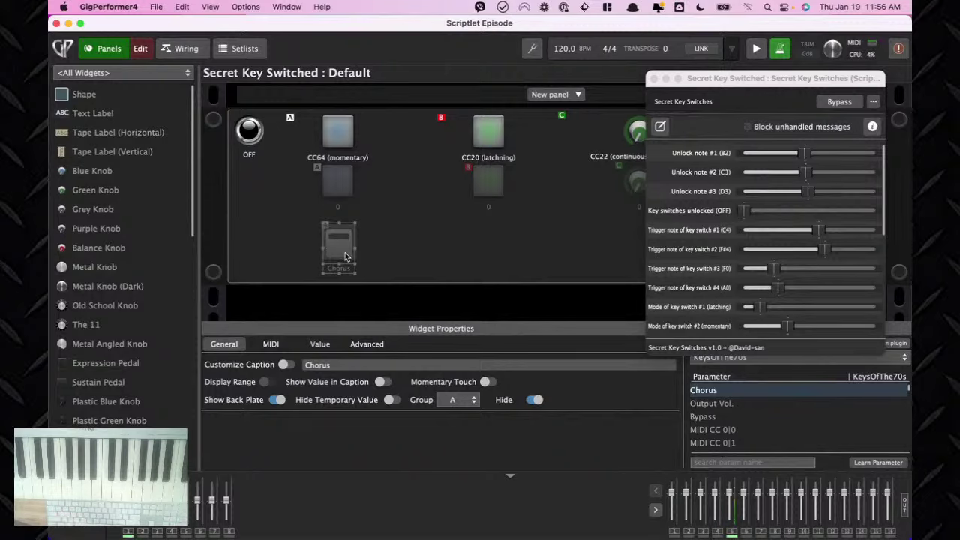
click(533, 400)
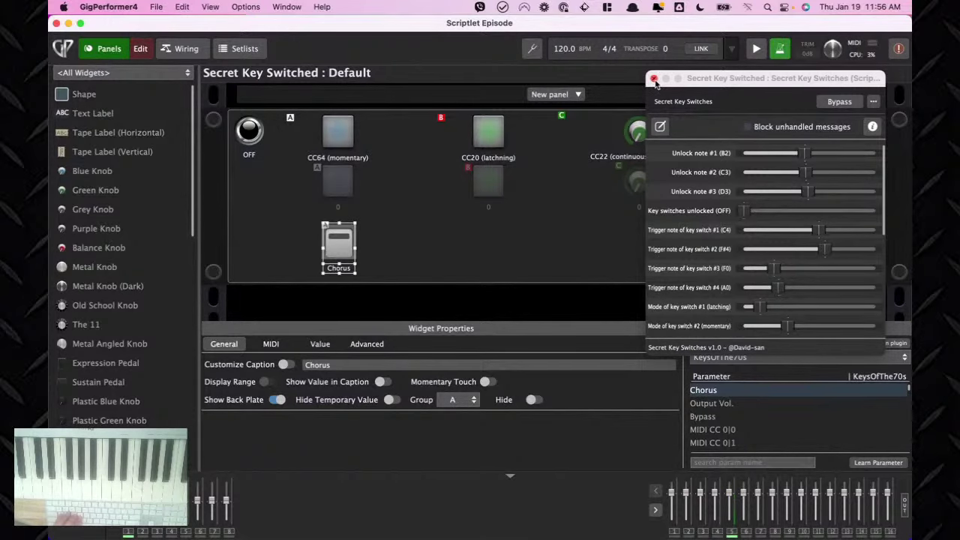
click(654, 78)
click(142, 49)
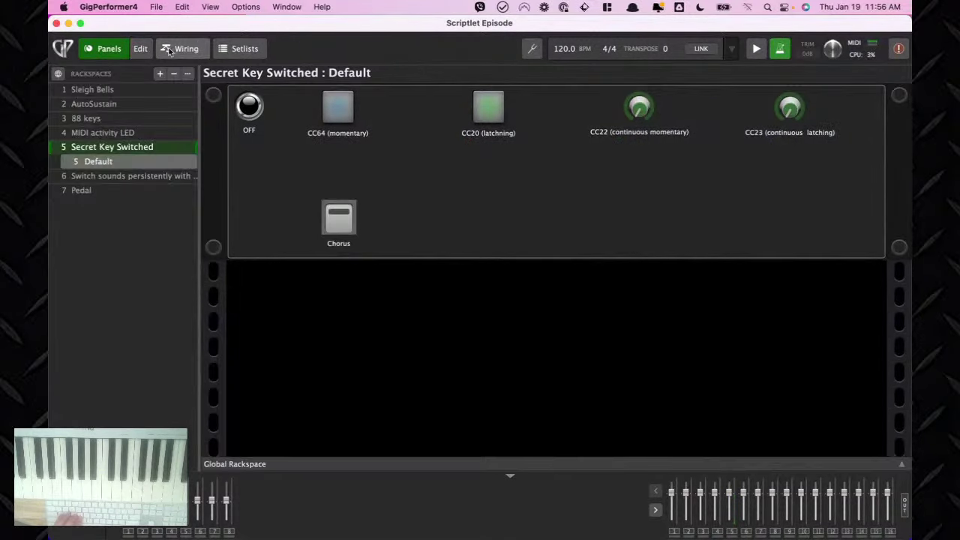
Open the KeysOfThe70s plugin editor from the wiring and place it beside the panel's Chorus widget.
click(186, 48)
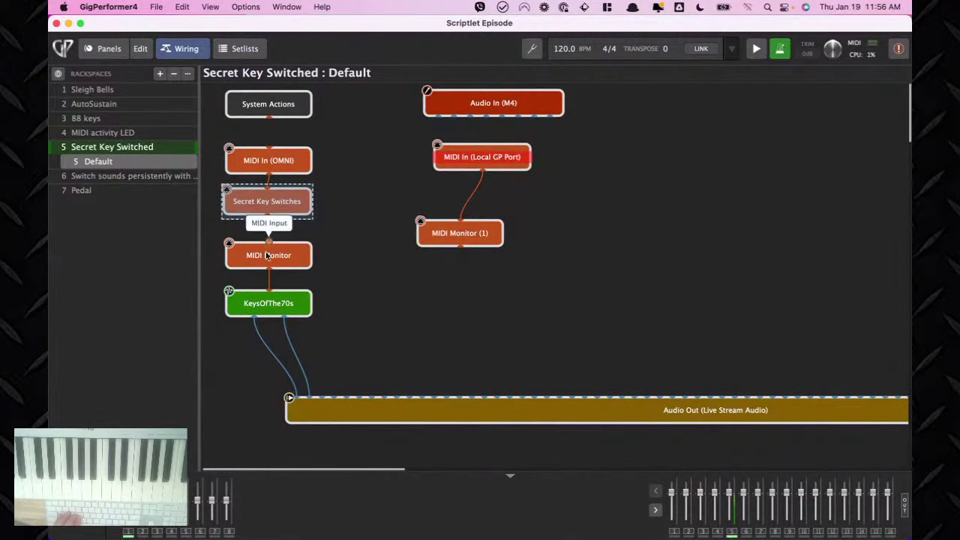
click(272, 307)
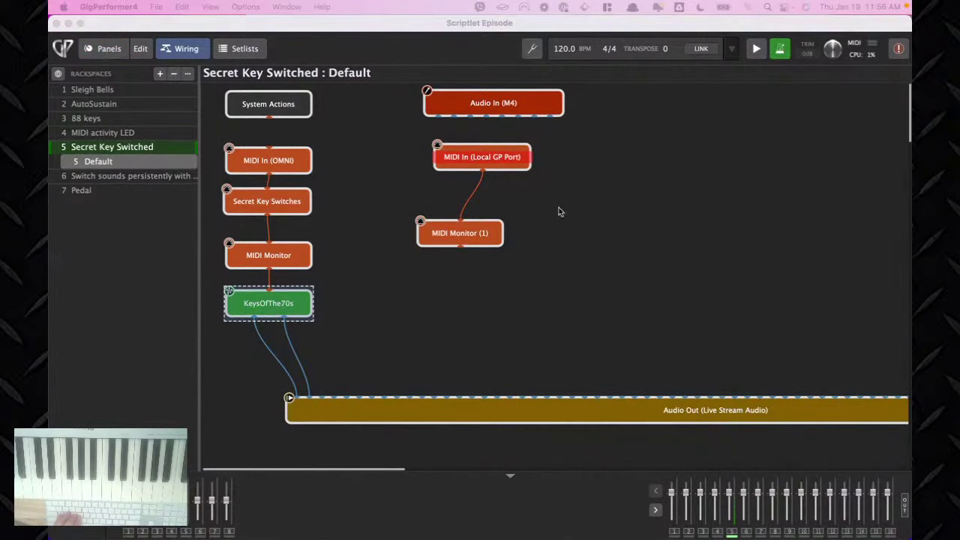
click(114, 53)
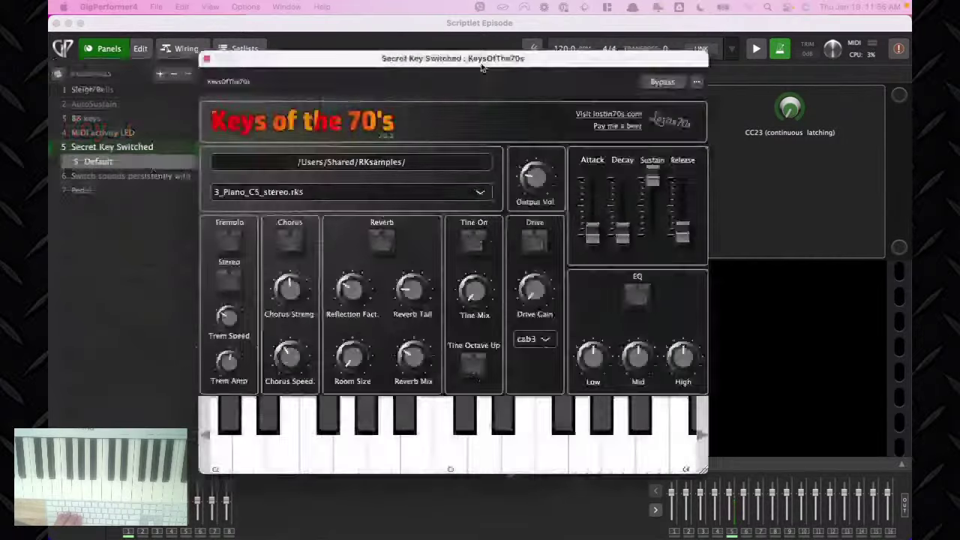
drag(483, 68, 693, 73)
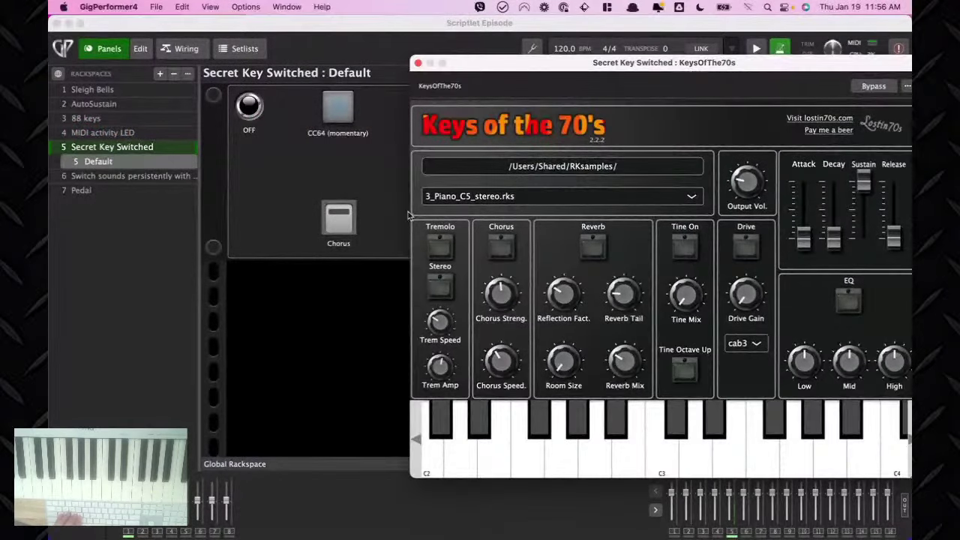
Test the Chorus widget and the key switch unlock button against the KeysOfThe70s editor, and close the editor.
click(334, 229)
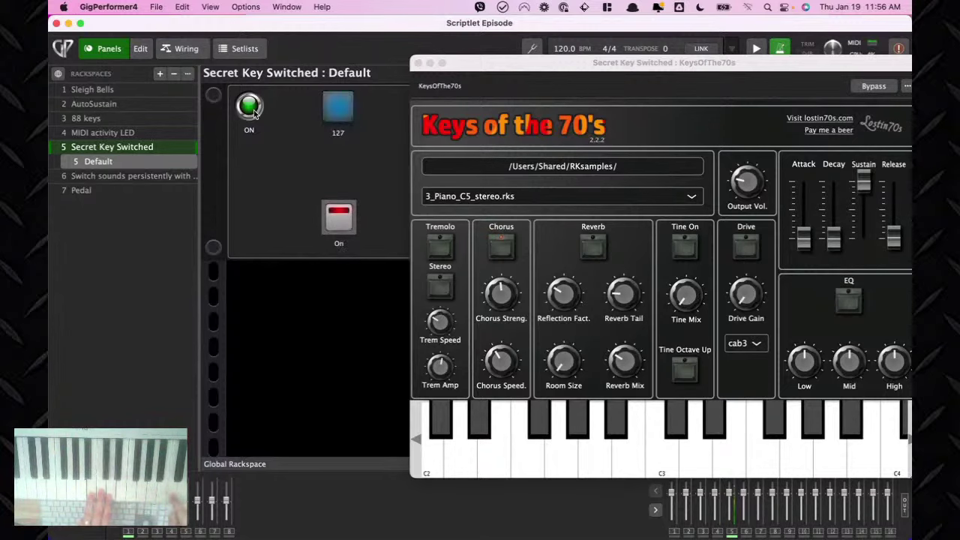
click(250, 106)
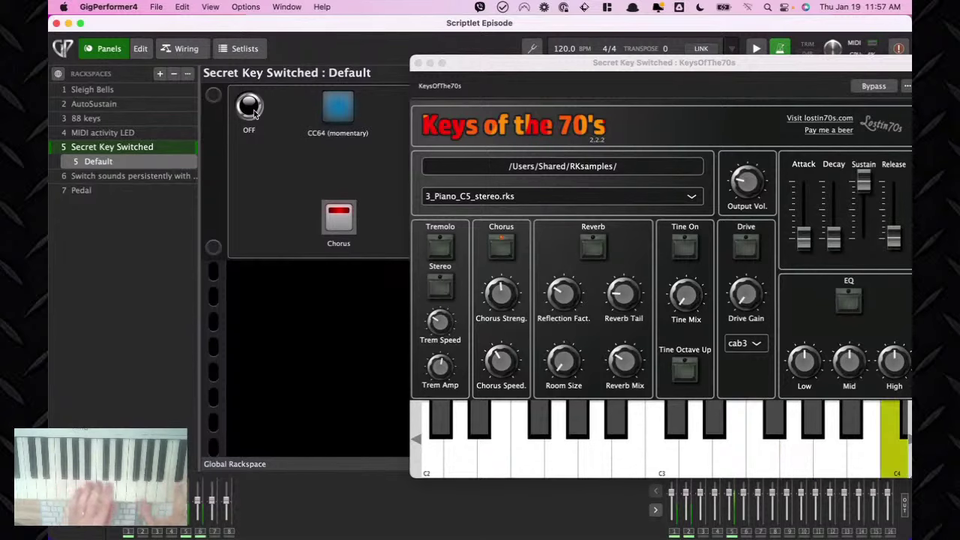
click(252, 108)
click(252, 108)
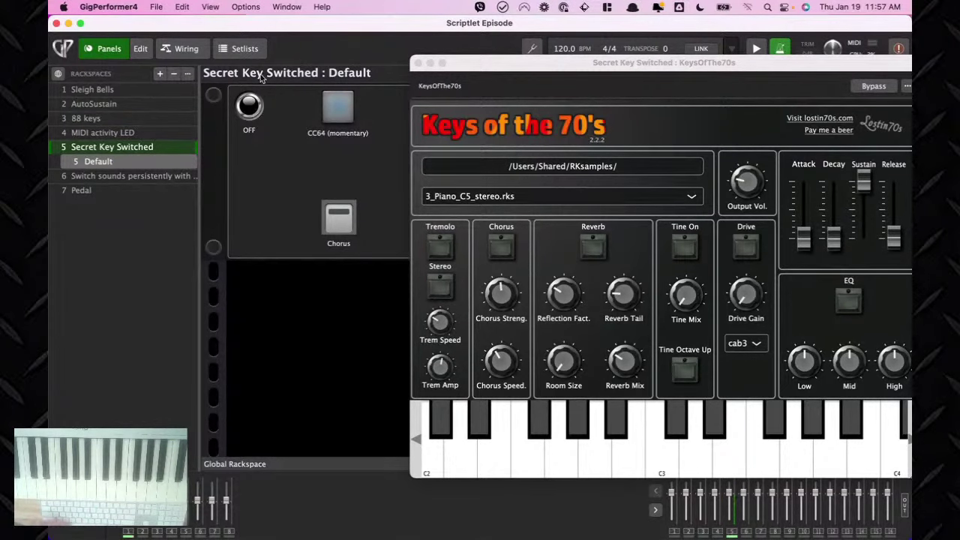
drag(418, 64, 328, 69)
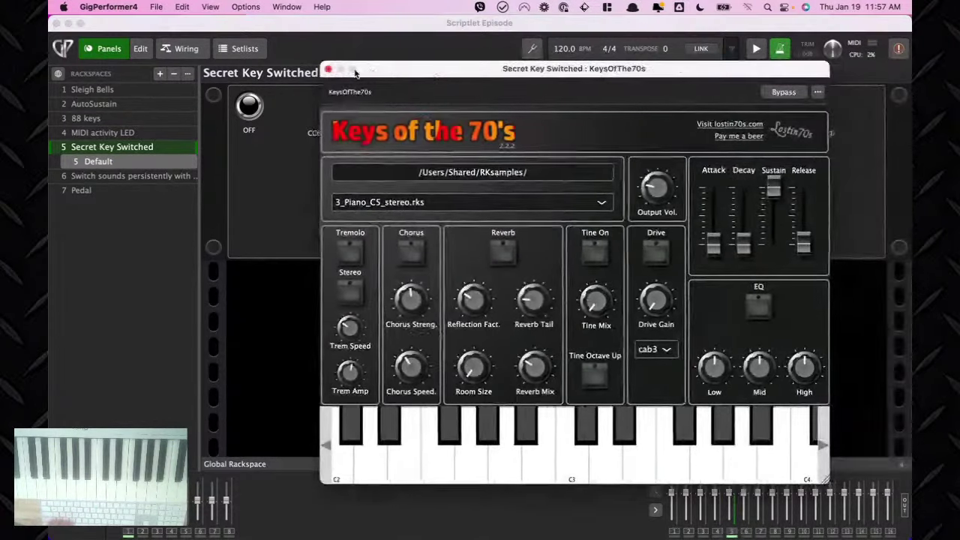
click(328, 70)
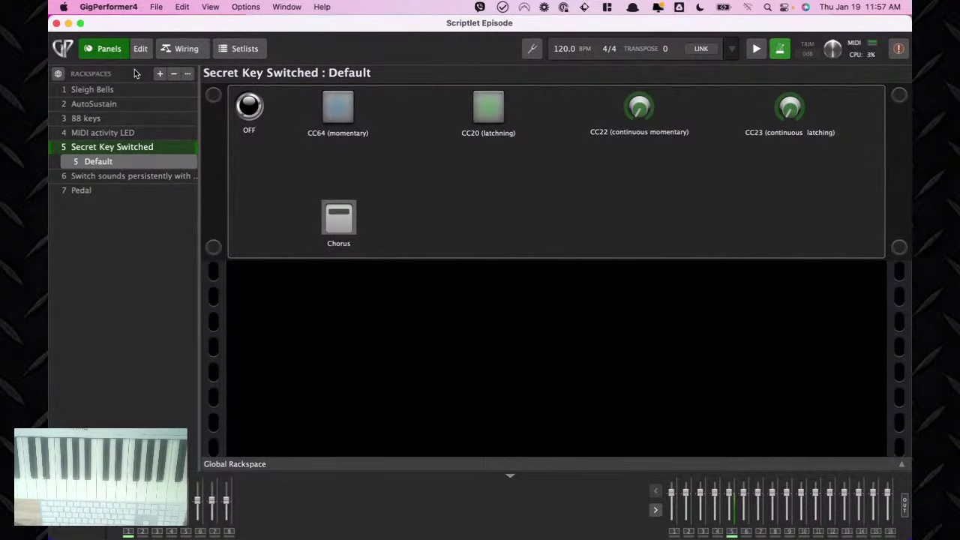
In the wiring, inspect the MIDI In (Local GP Port) settings and reposition that block and MIDI Monitor (1) beneath Audio In.
click(174, 47)
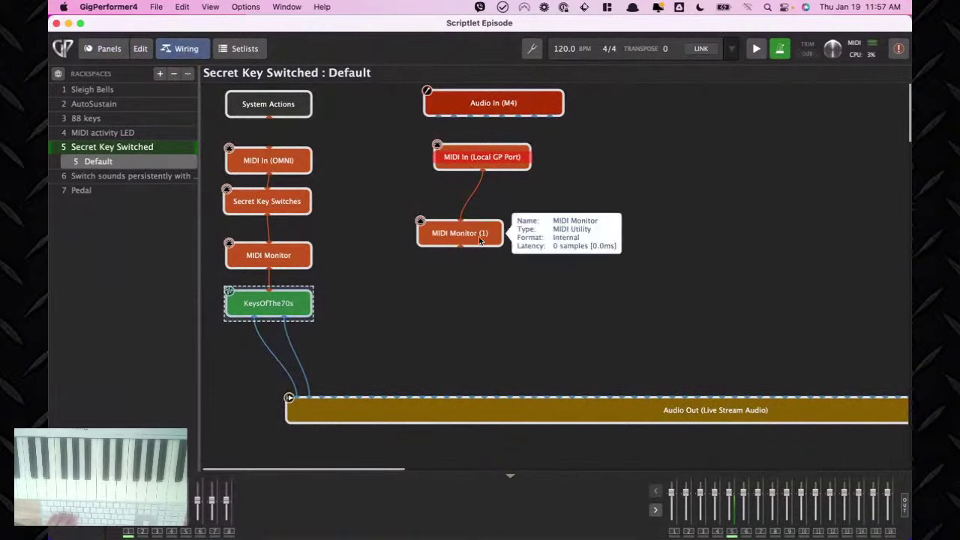
drag(480, 237, 524, 224)
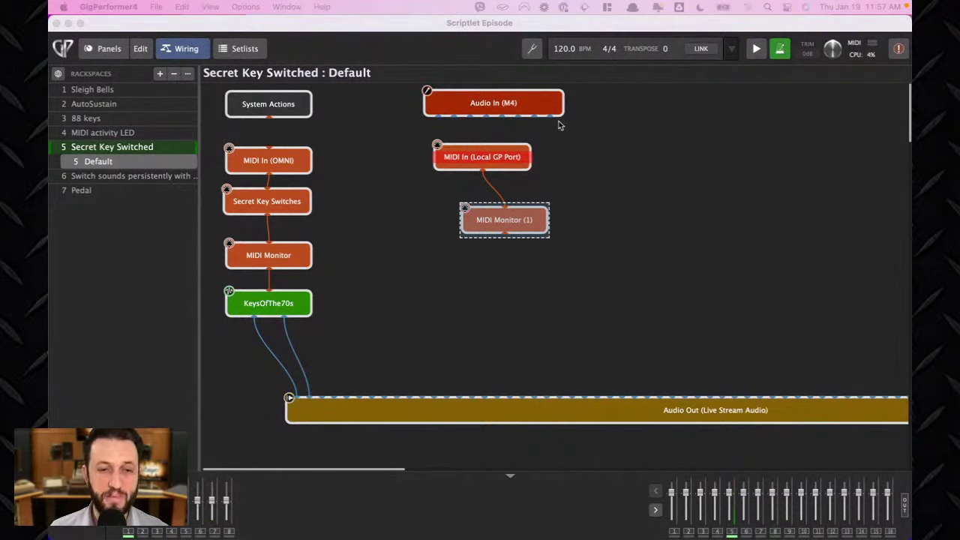
click(500, 160)
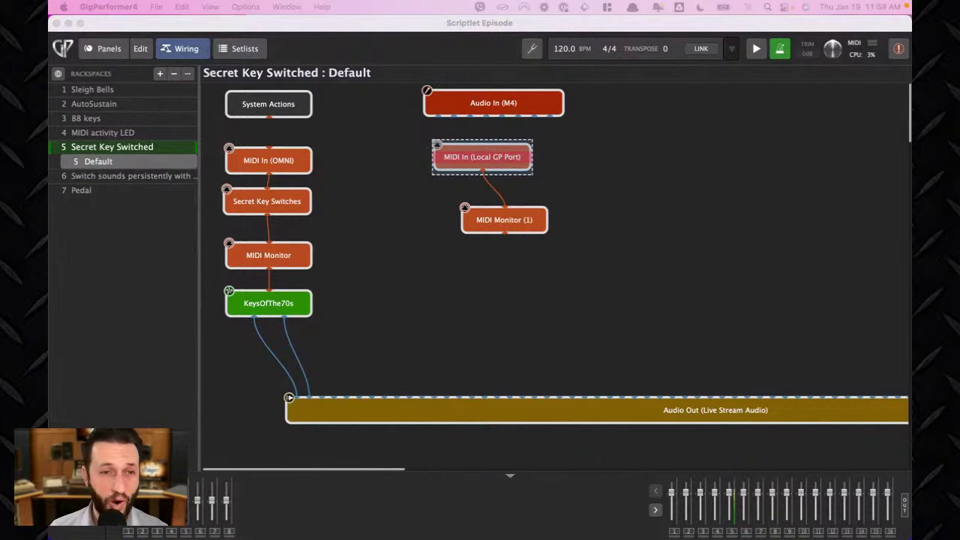
double_click(478, 161)
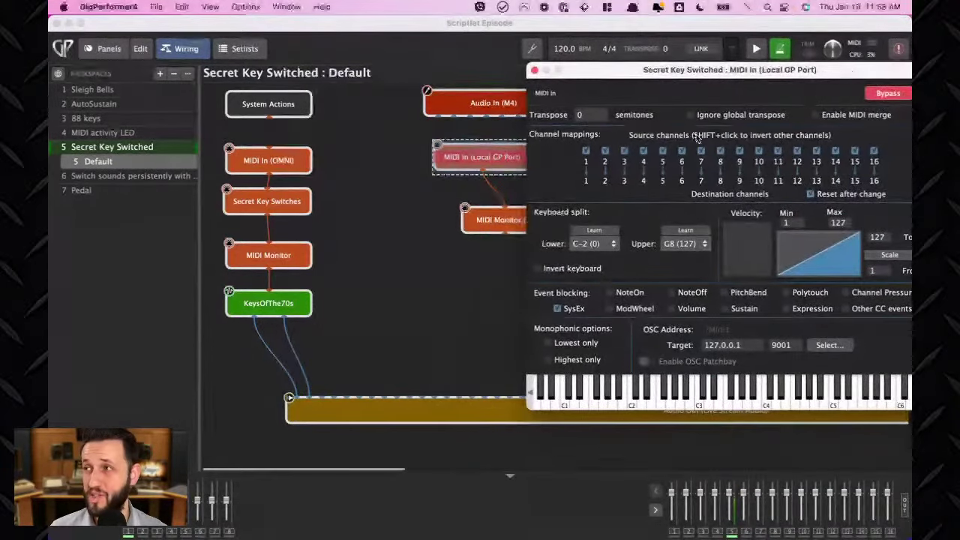
drag(478, 162, 415, 156)
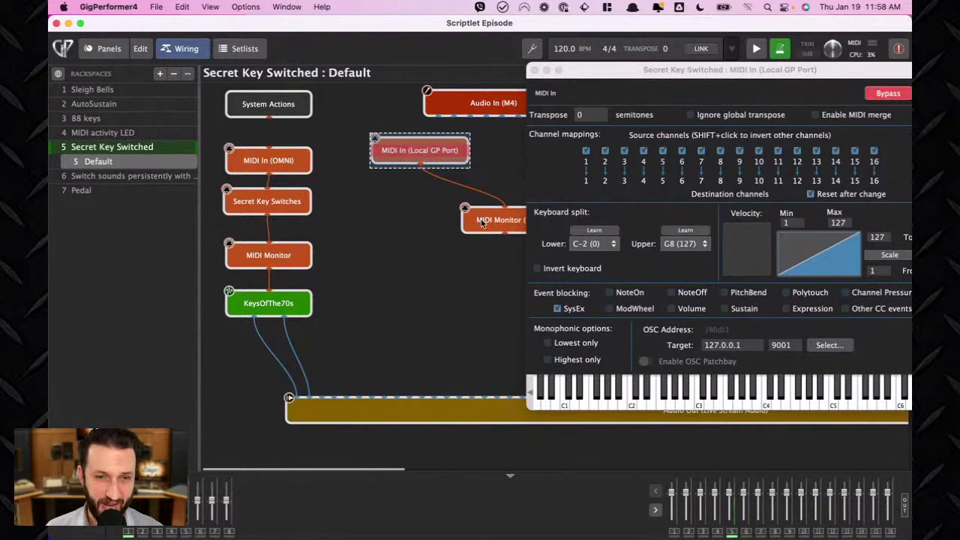
drag(484, 224, 450, 231)
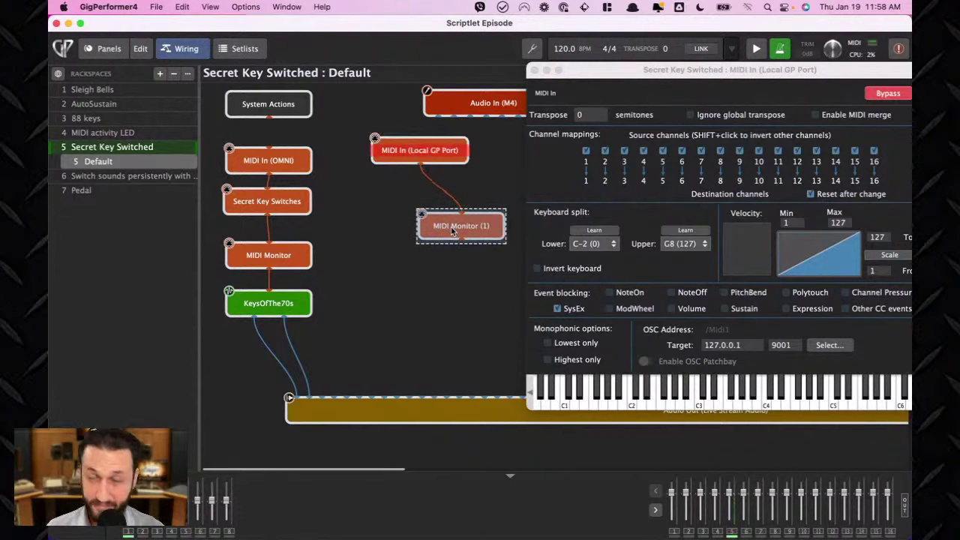
click(535, 71)
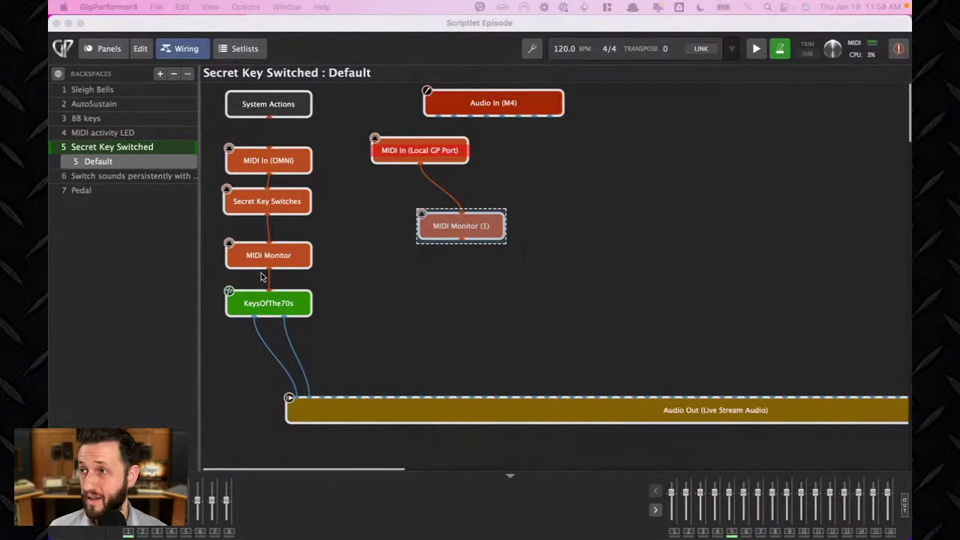
Examine the LGPP CC# parameters for the four key switches in the Secret Key Switches scriptlet.
double_click(275, 203)
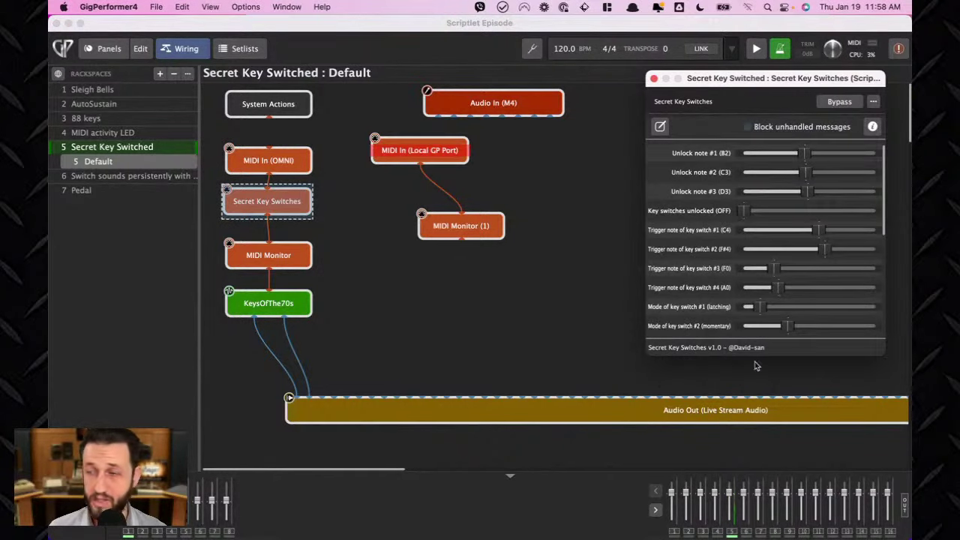
drag(888, 206, 879, 308)
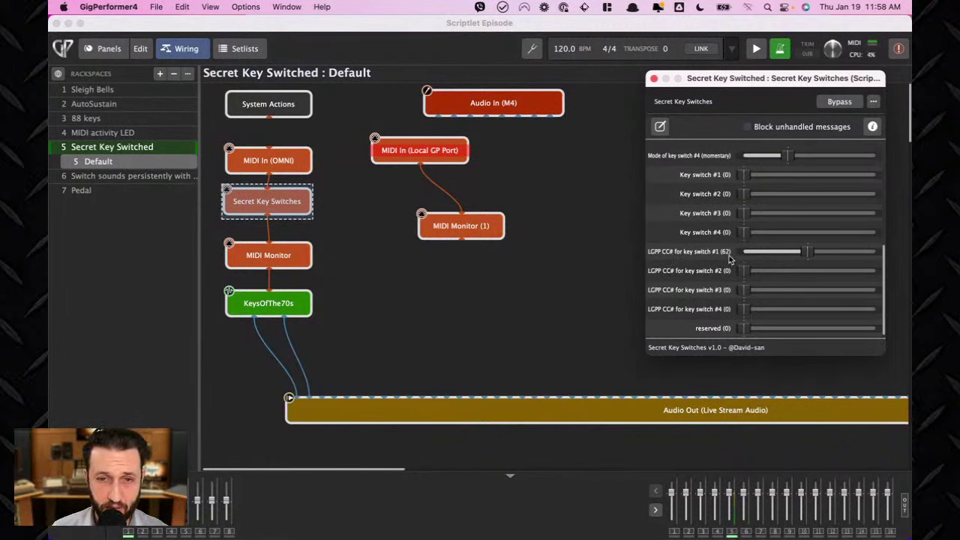
click(654, 78)
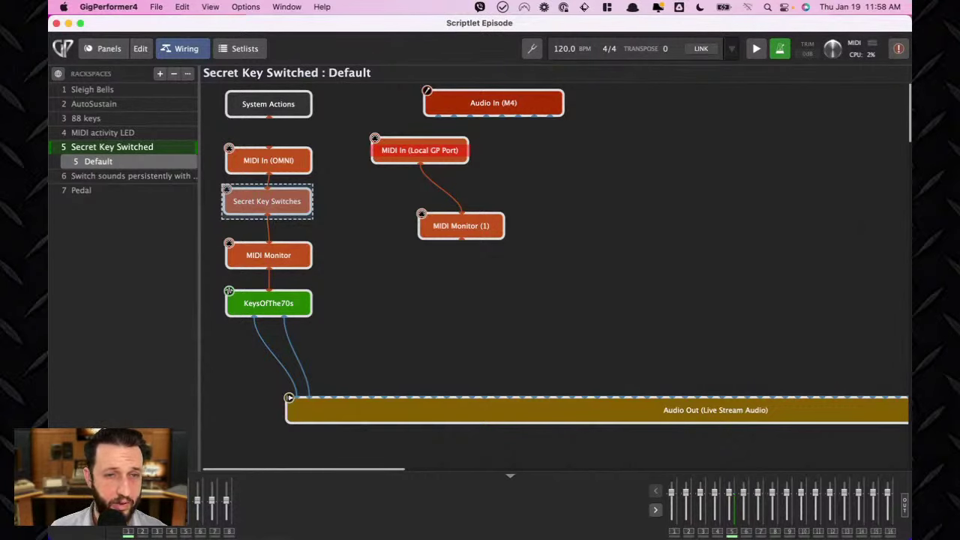
Turn off bypass on the MIDI In (Local GP Port) block and open MIDI Monitor (1) to watch its messages.
double_click(460, 226)
drag(351, 49, 443, 154)
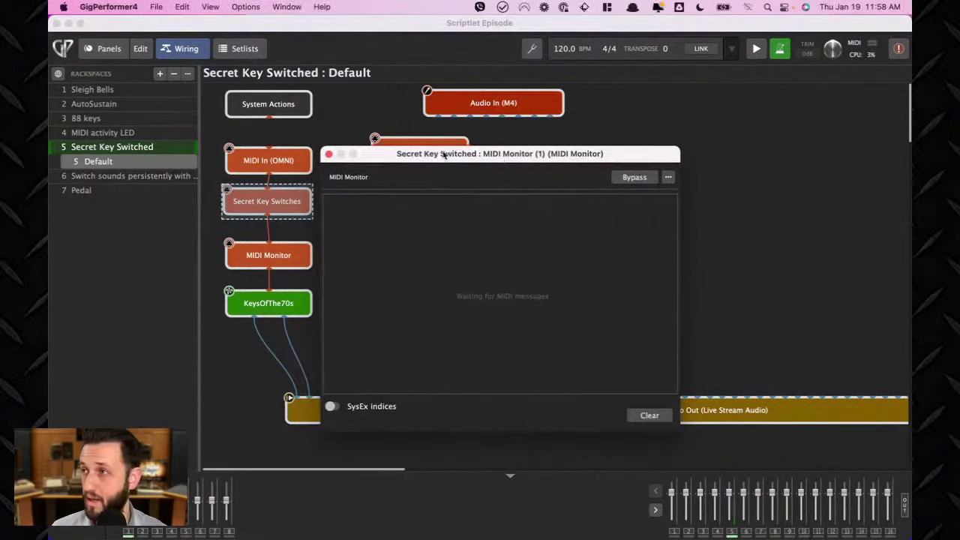
click(328, 154)
right_click(429, 151)
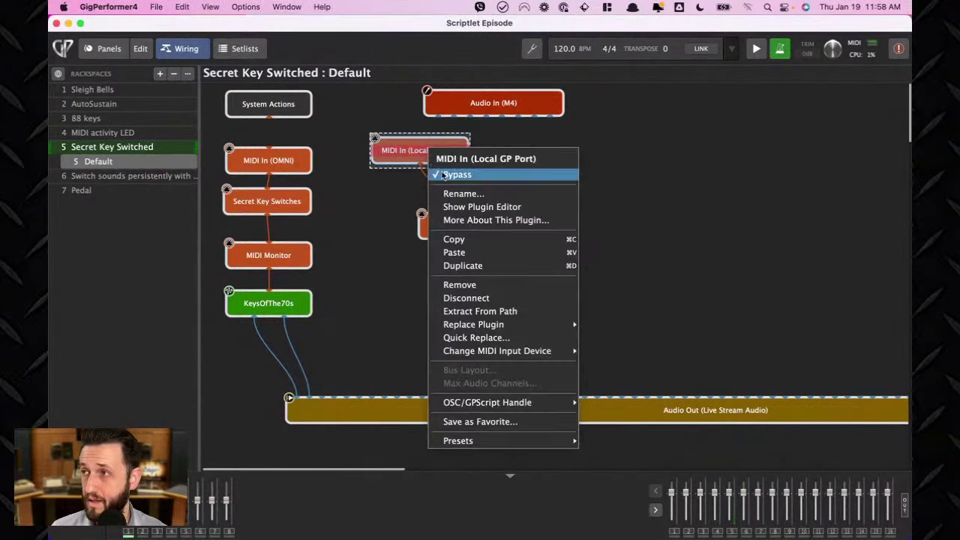
click(444, 178)
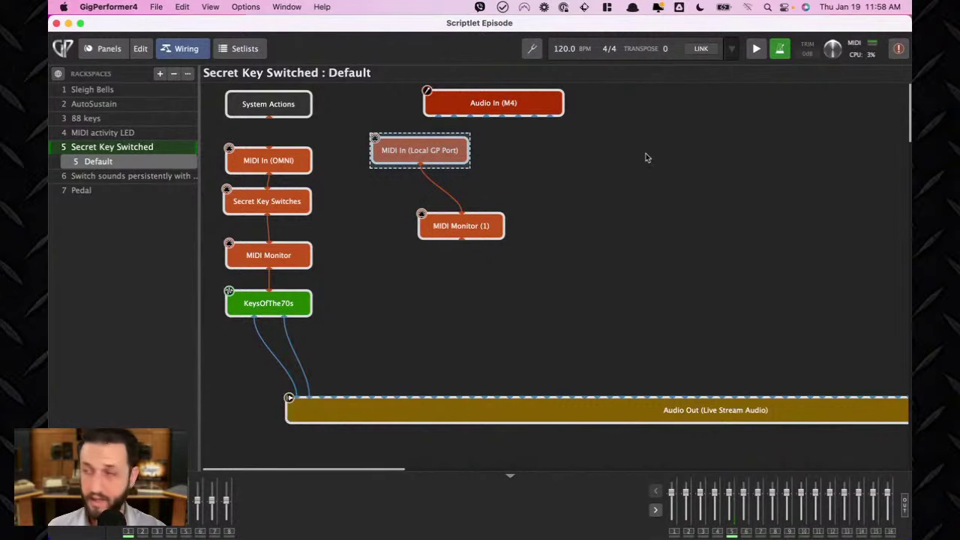
double_click(474, 228)
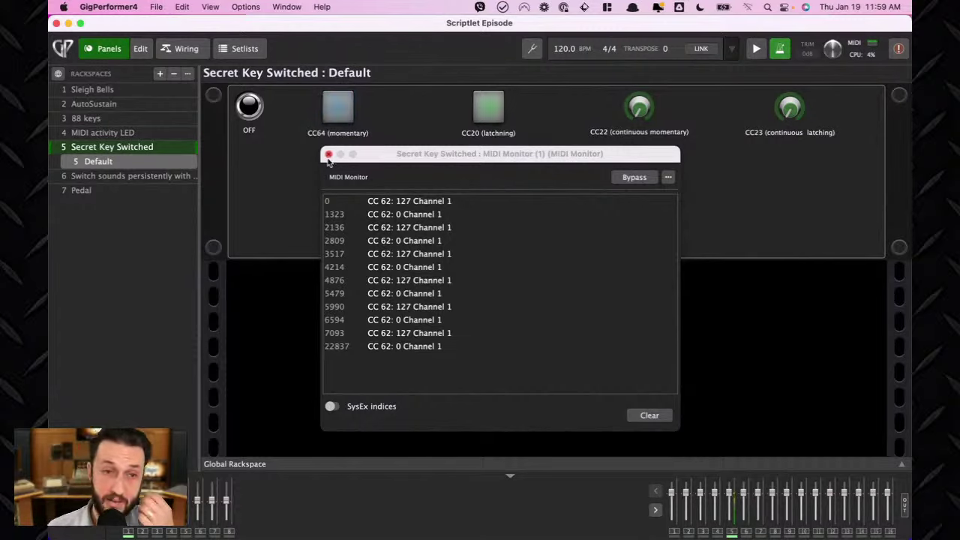
Close the MIDI Monitor and switch to the Organ variation of the "Switch sounds persistently with variations" rackspace.
click(329, 155)
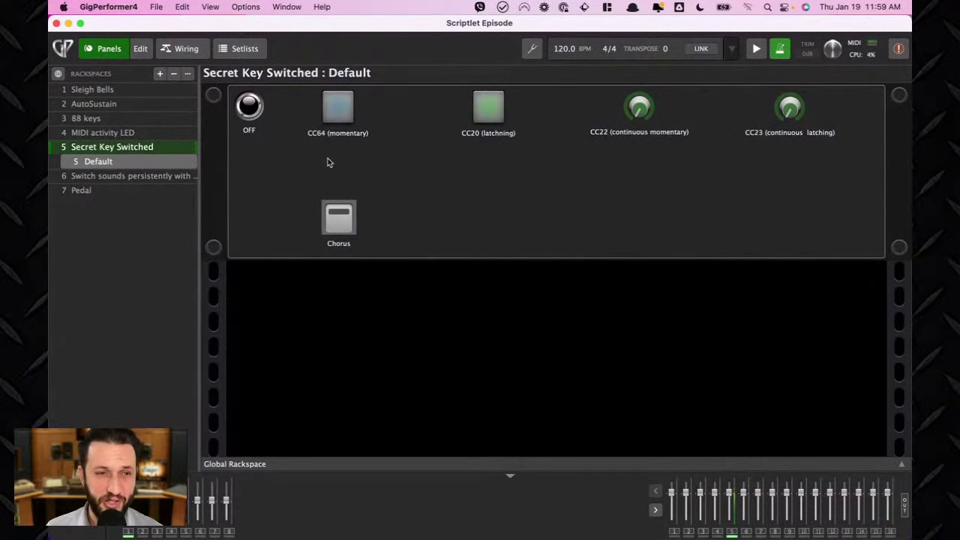
click(96, 180)
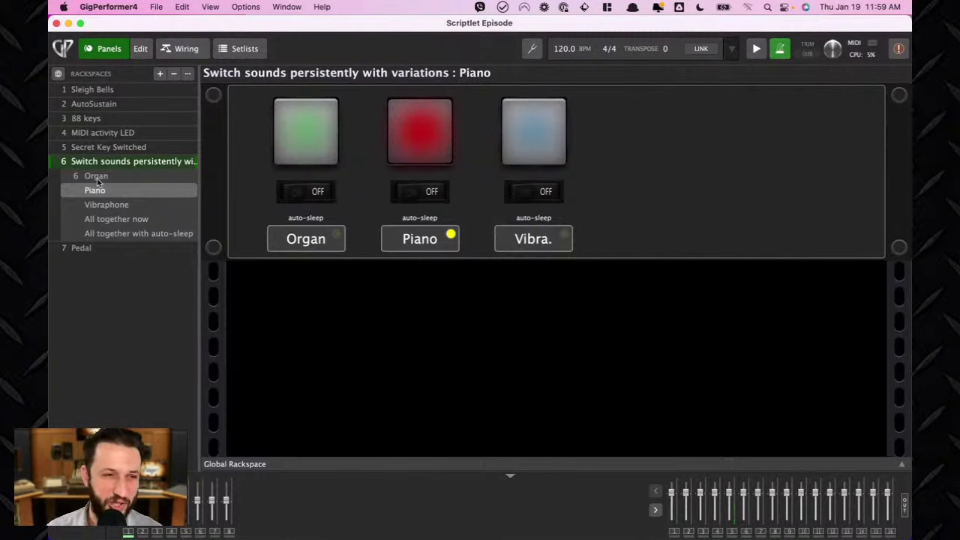
click(99, 179)
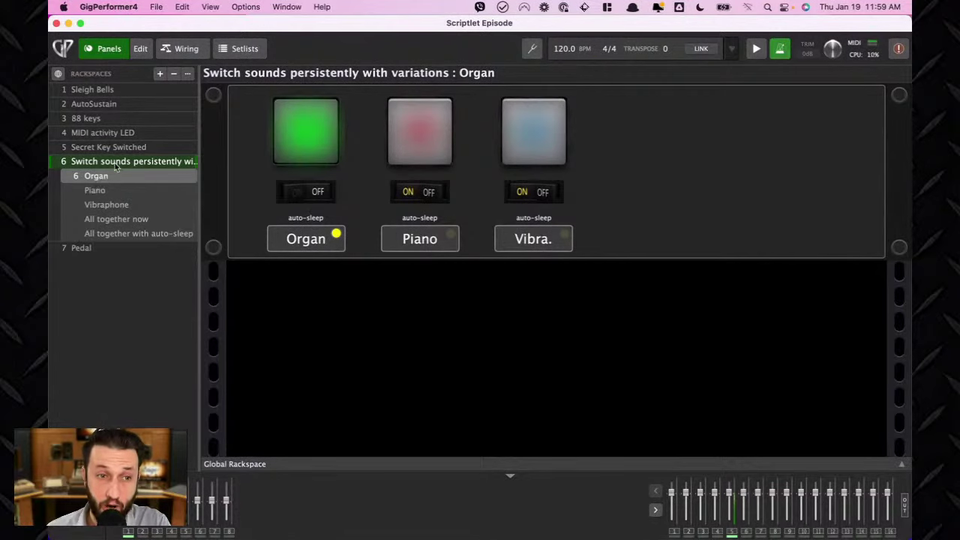
Review the properties of the "Switch sounds persistently with variations" rackspace and return to its panel.
double_click(116, 162)
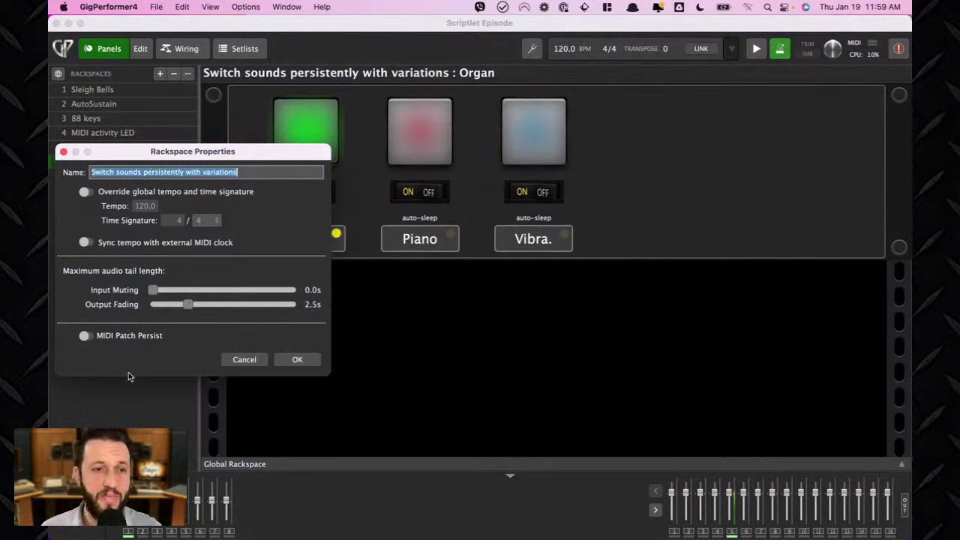
click(295, 361)
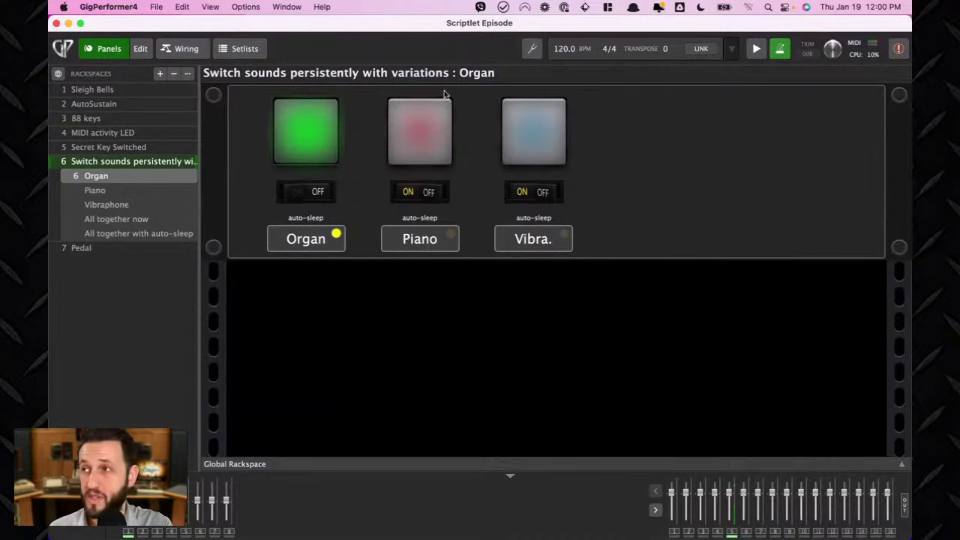
click(143, 54)
click(142, 53)
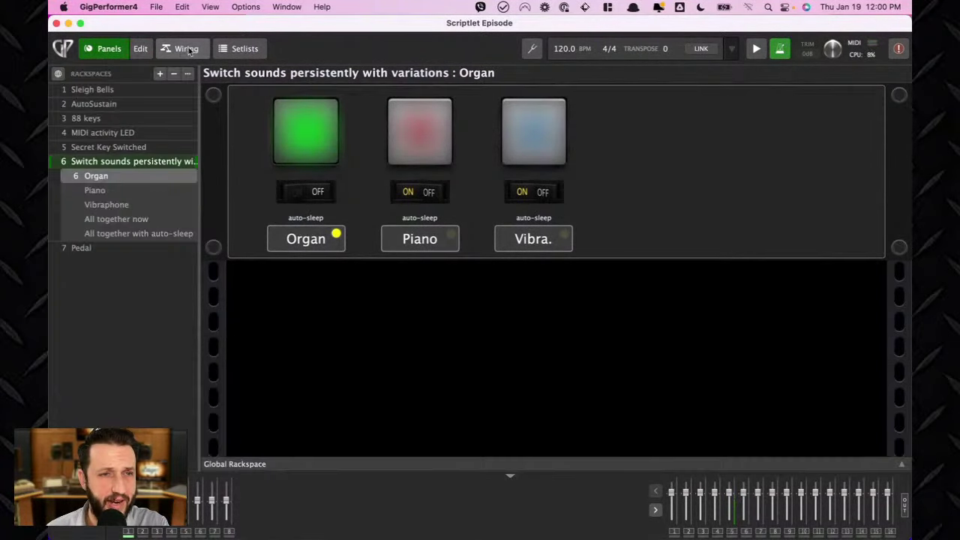
In the wiring, inspect the PluginPersist 2.0 (1) scriptlet parameters and place its editor clear of the organ and piano chains.
click(187, 50)
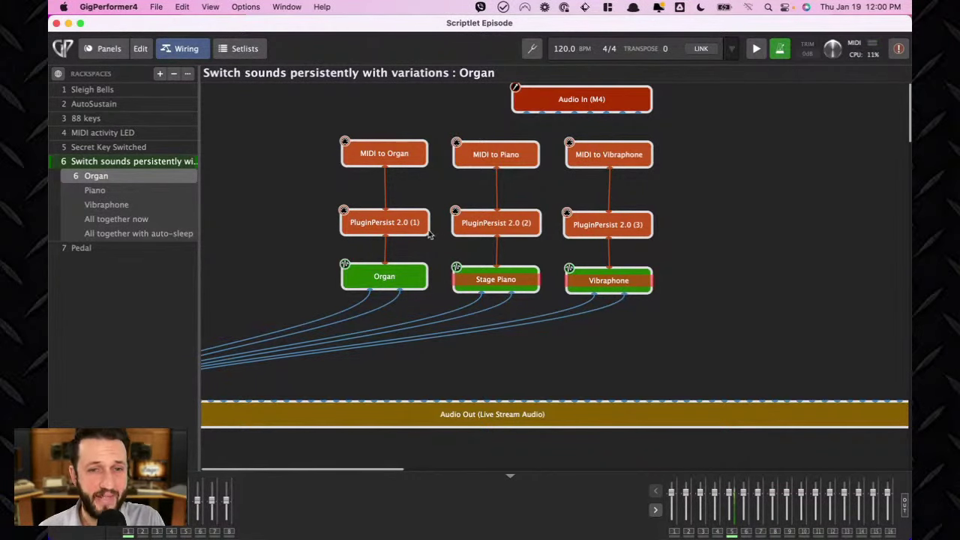
click(382, 222)
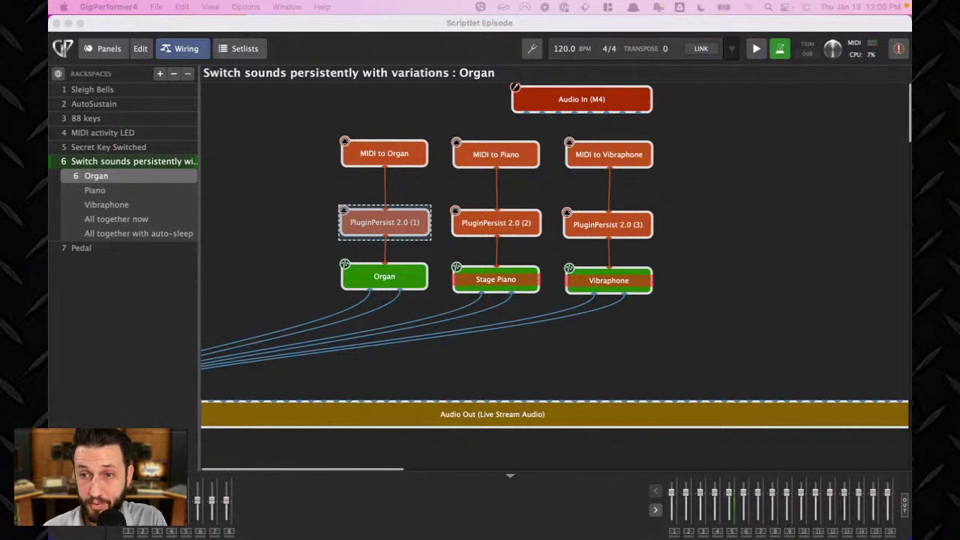
key(Return)
drag(445, 87, 366, 90)
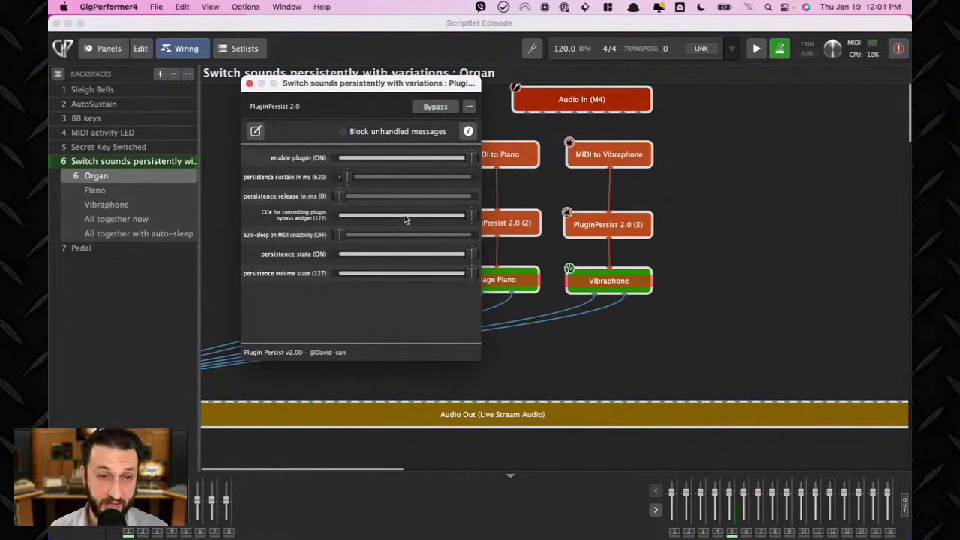
drag(381, 85, 720, 67)
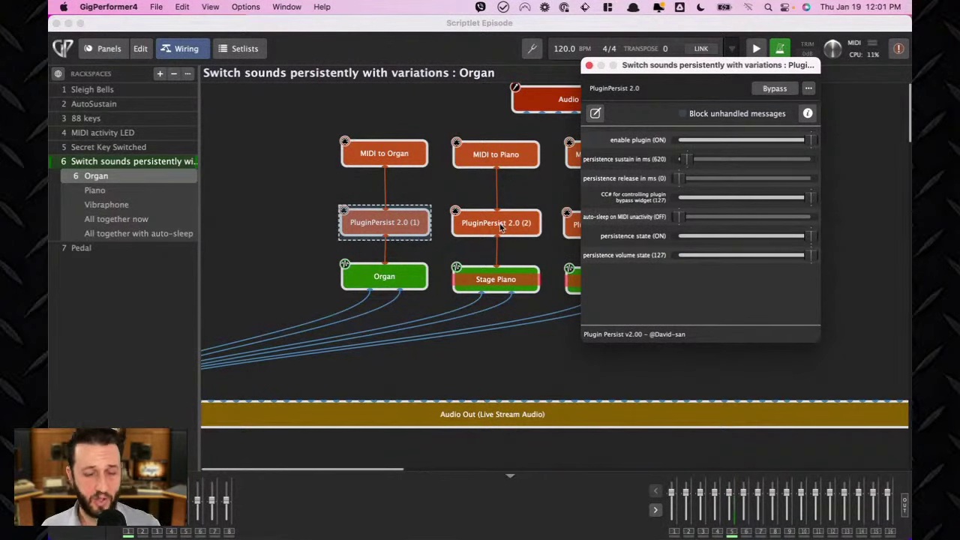
Reposition the Audio Out block and also connect the Organ, Stage Piano and Vibraphone outputs to its channels 5 and 6.
scroll(525, 225, right, 2)
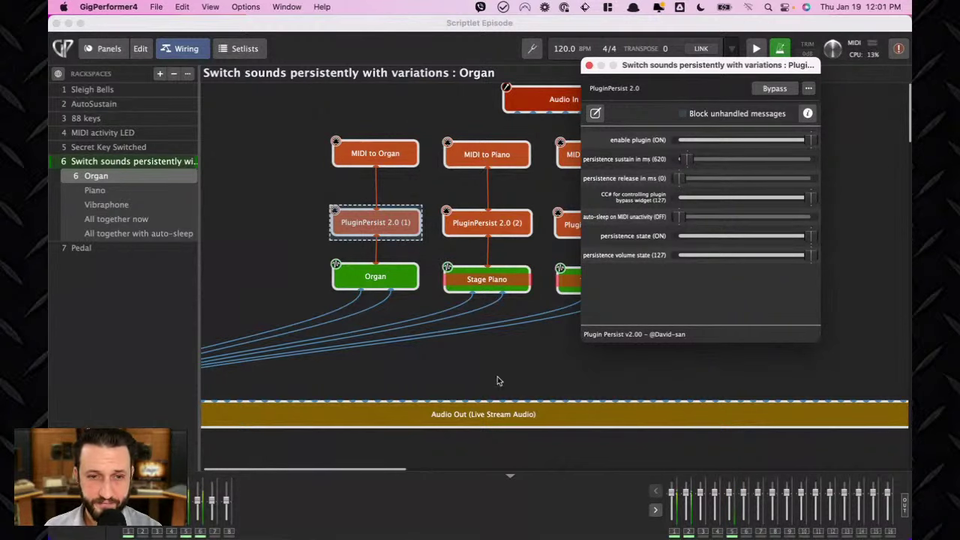
click(669, 429)
drag(670, 429, 830, 442)
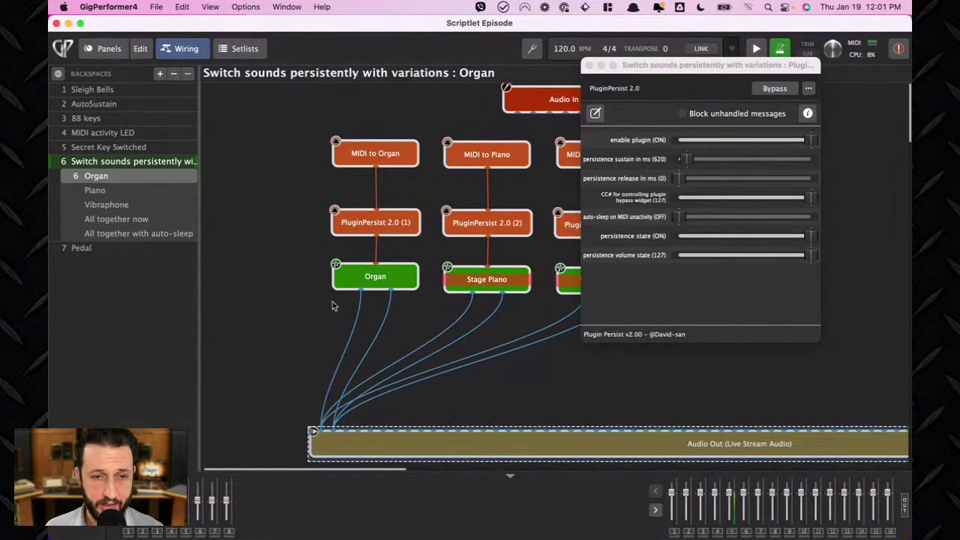
drag(362, 290, 374, 430)
drag(471, 292, 376, 429)
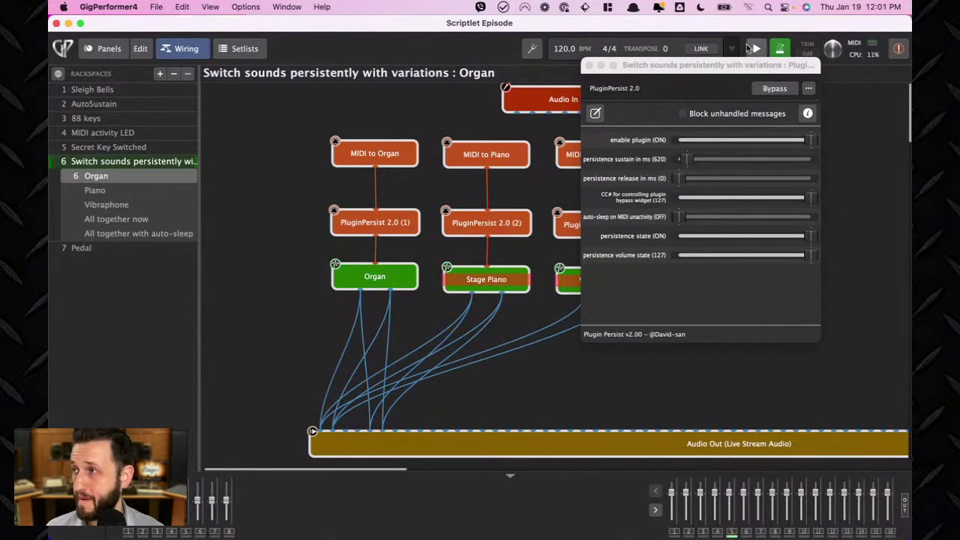
drag(696, 70, 98, 58)
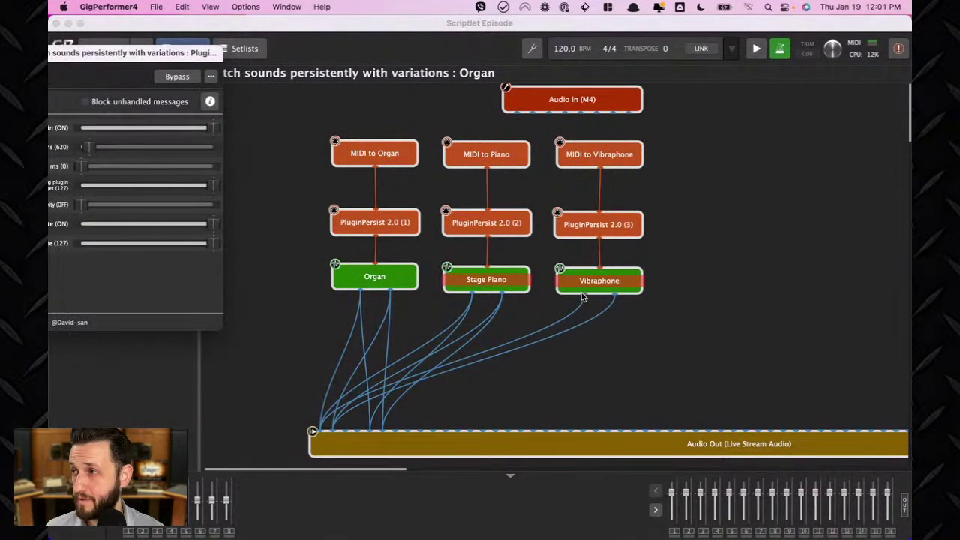
drag(585, 294, 368, 428)
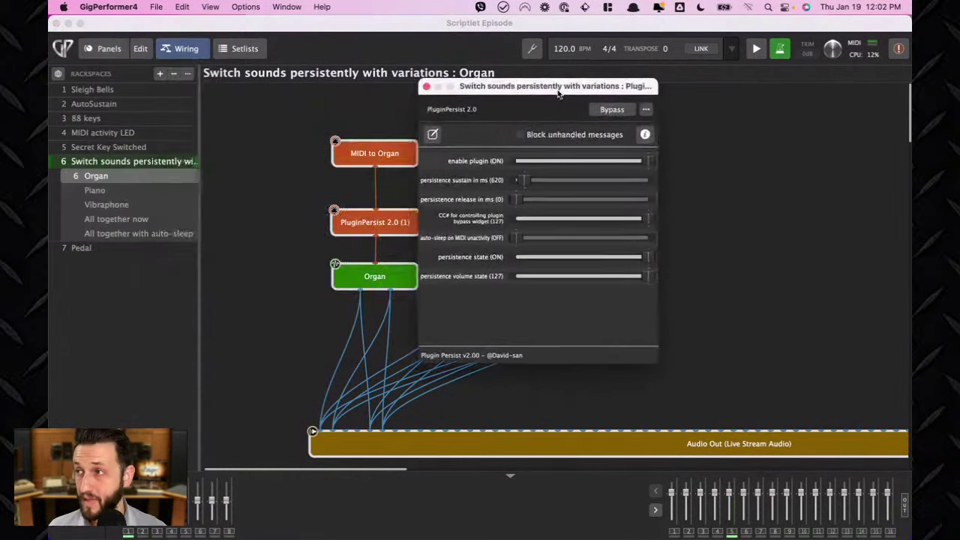
Test sound persistence by switching between the Organ and Piano variations with the PluginPersist 2.0 (1) editor in view.
drag(561, 94, 636, 109)
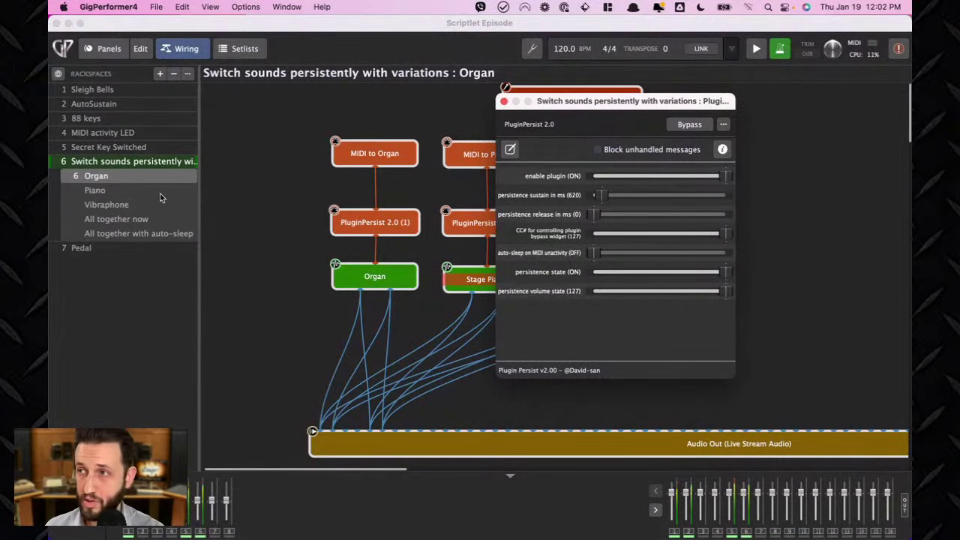
click(95, 192)
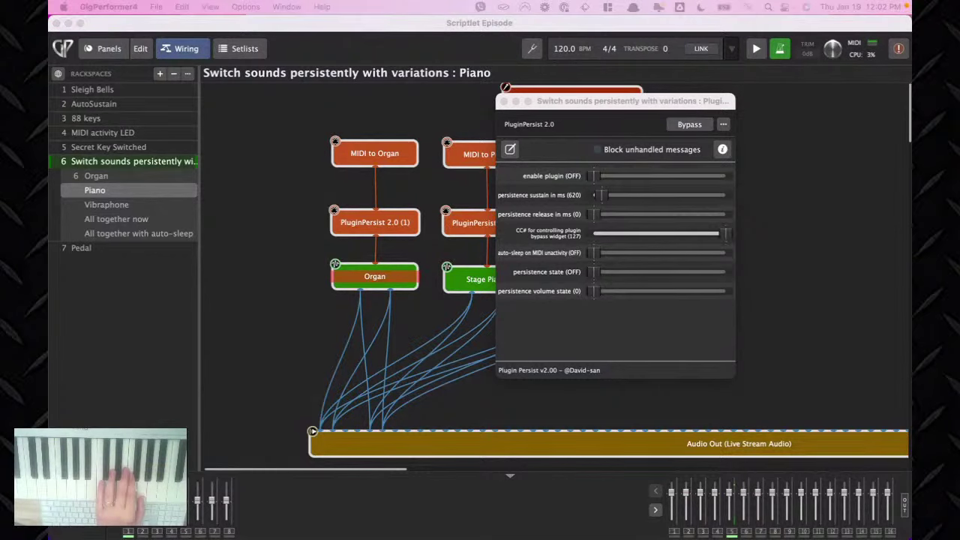
click(94, 177)
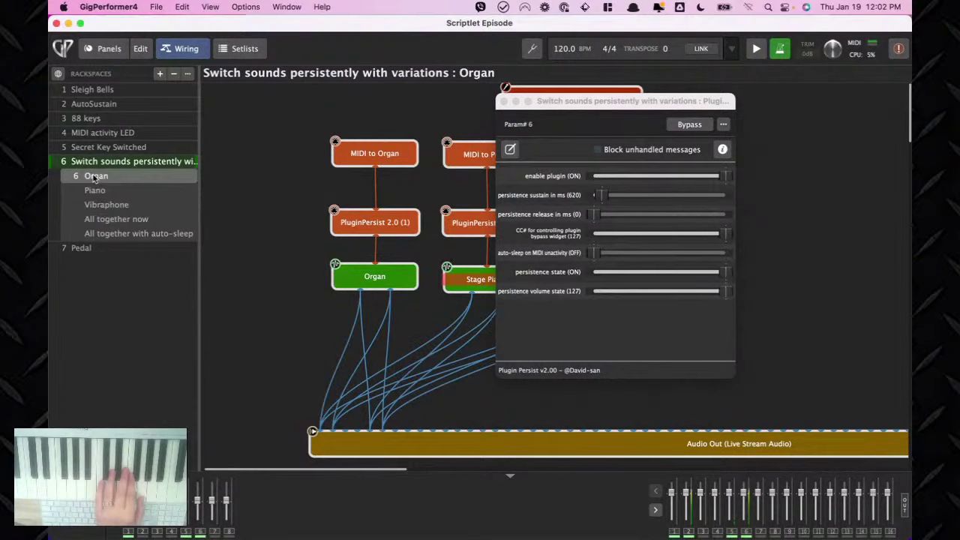
click(93, 190)
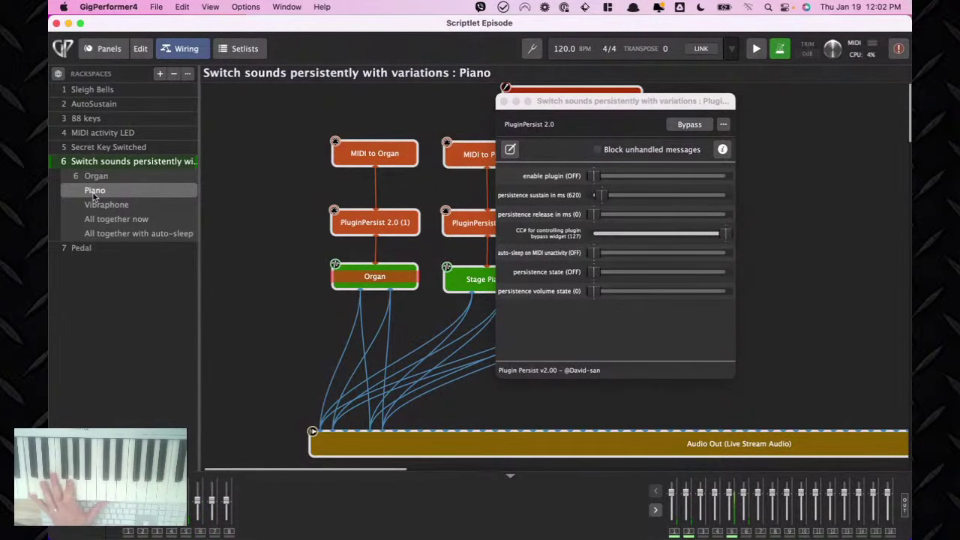
drag(612, 100, 735, 72)
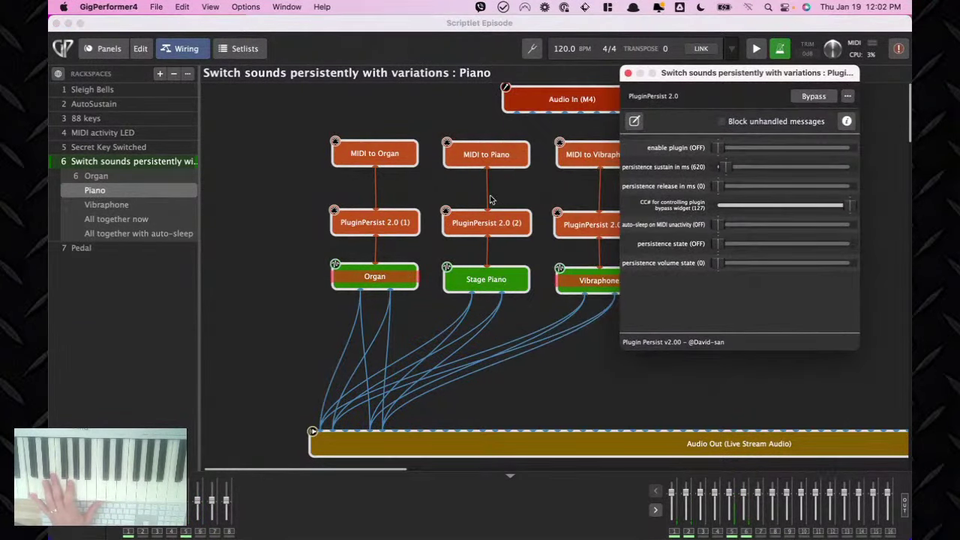
Turn on auto-sleep for the organ in the Piano variation's panel and return to the wiring.
click(105, 49)
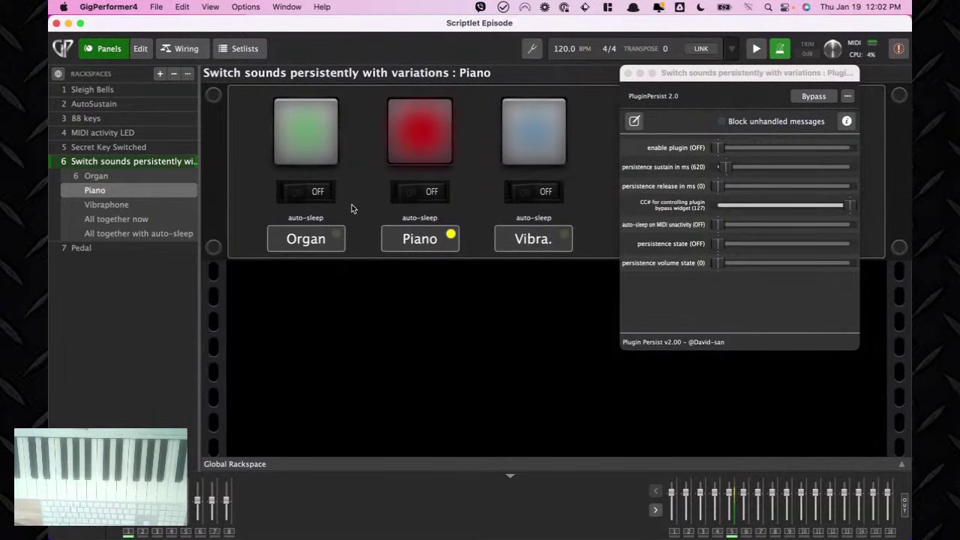
click(307, 192)
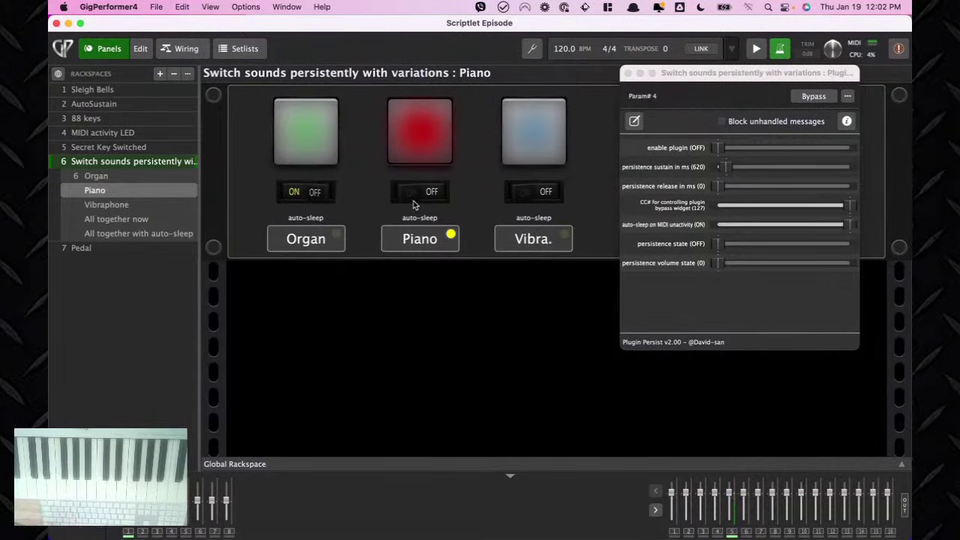
click(314, 196)
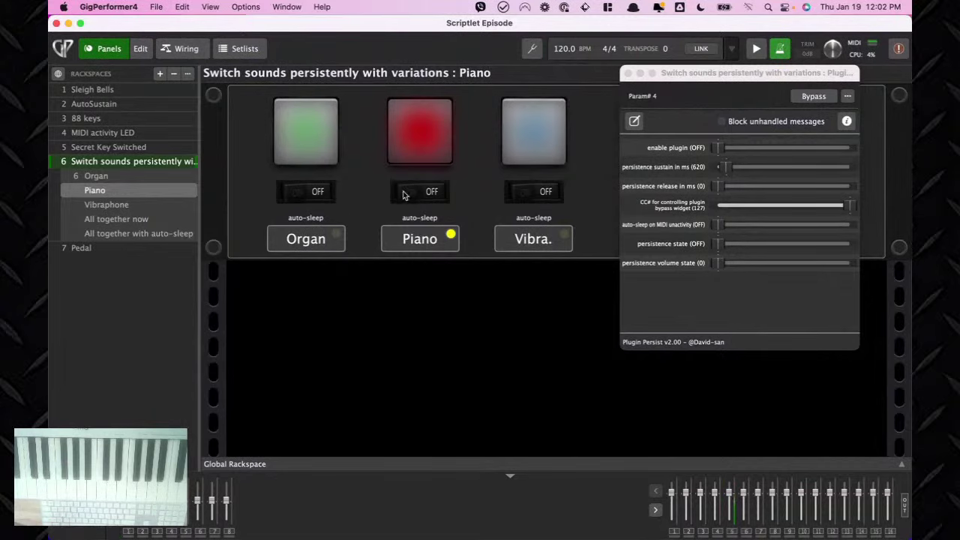
click(300, 194)
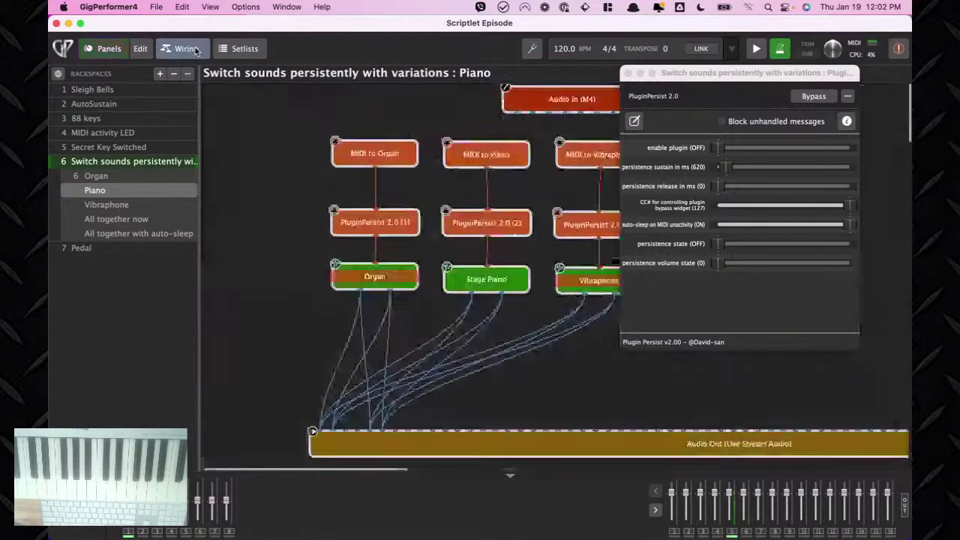
click(186, 49)
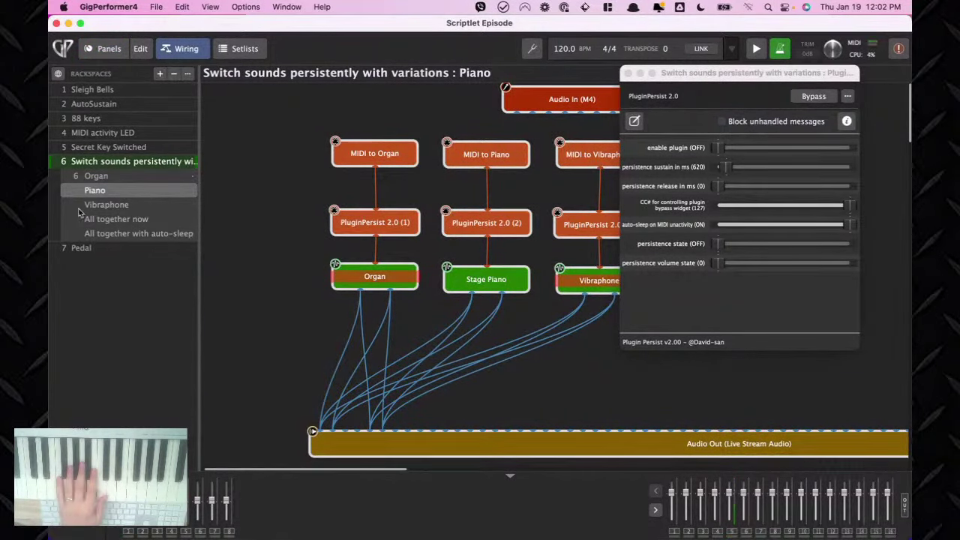
Switch to the Organ variation, turn on the organ's auto-sleep in the panel and return to the wiring.
click(96, 175)
click(105, 49)
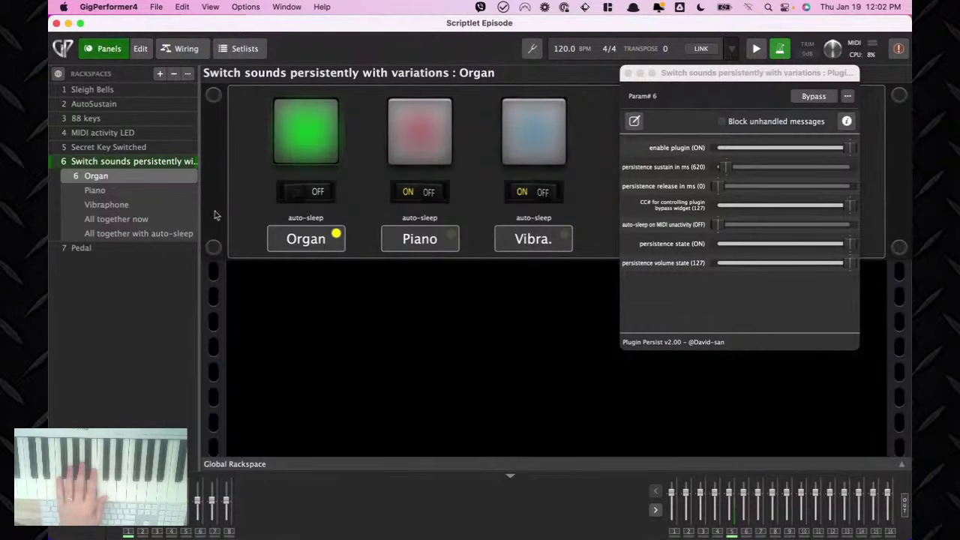
click(292, 195)
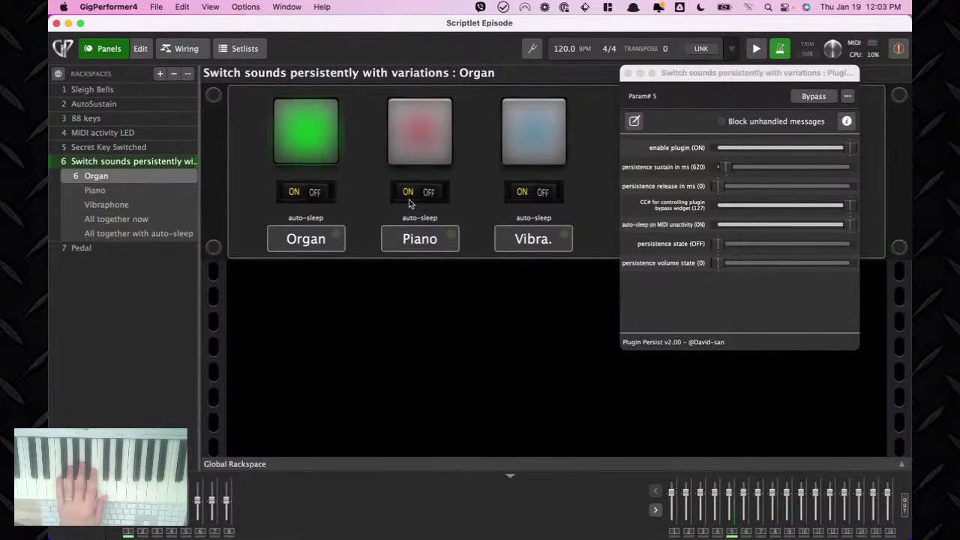
click(437, 197)
click(186, 49)
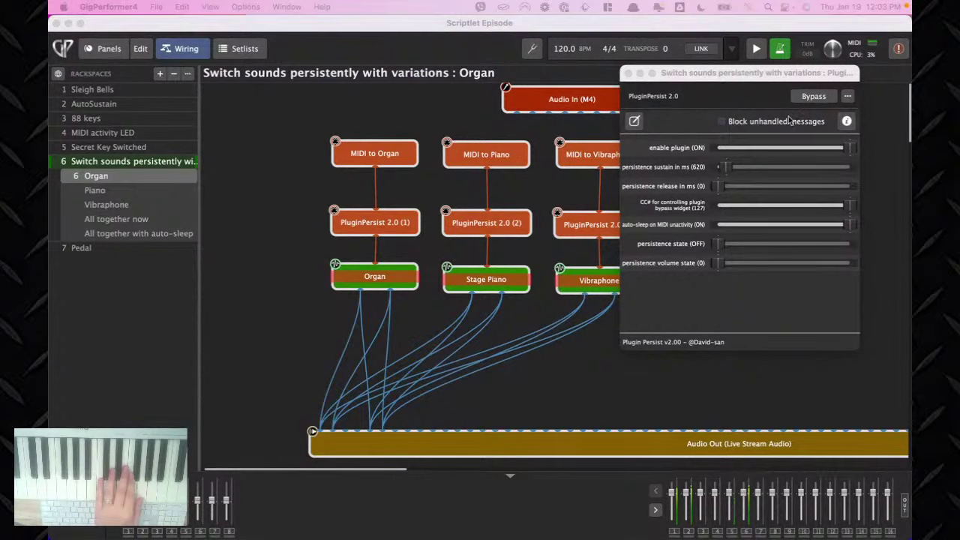
Try a persistence release of 2270 ms in the PluginPersist 2.0 (1) editor and reset it to 0 ms.
drag(762, 73, 498, 93)
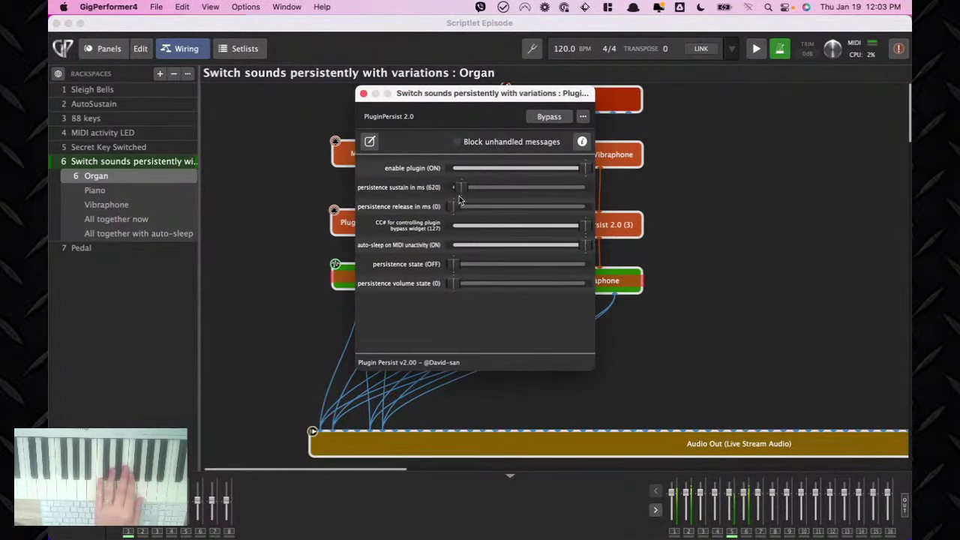
drag(454, 207, 484, 210)
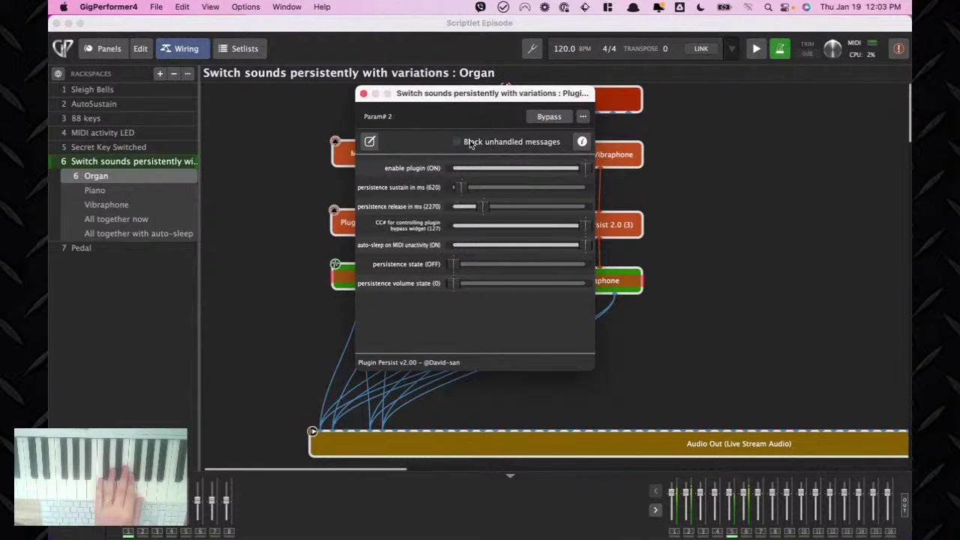
drag(456, 94, 673, 87)
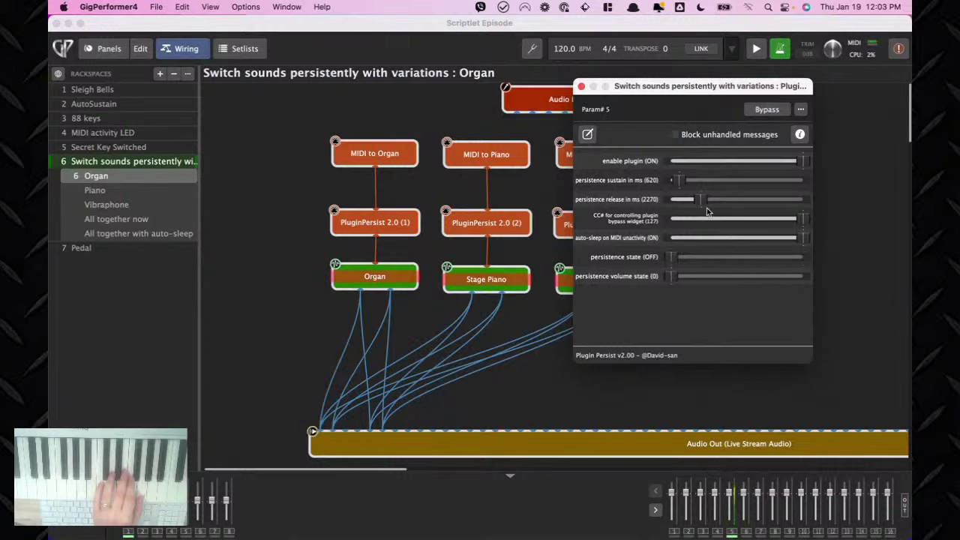
drag(706, 208, 662, 203)
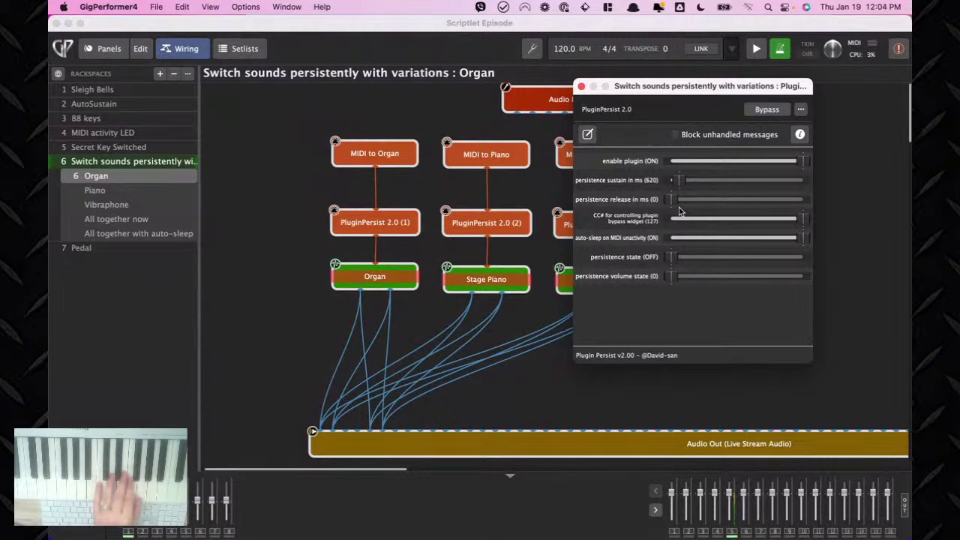
Set the organ's persistence sustain to 2530 ms and persistence release to 2850 ms, and close the PluginPersist editor.
drag(677, 200, 708, 187)
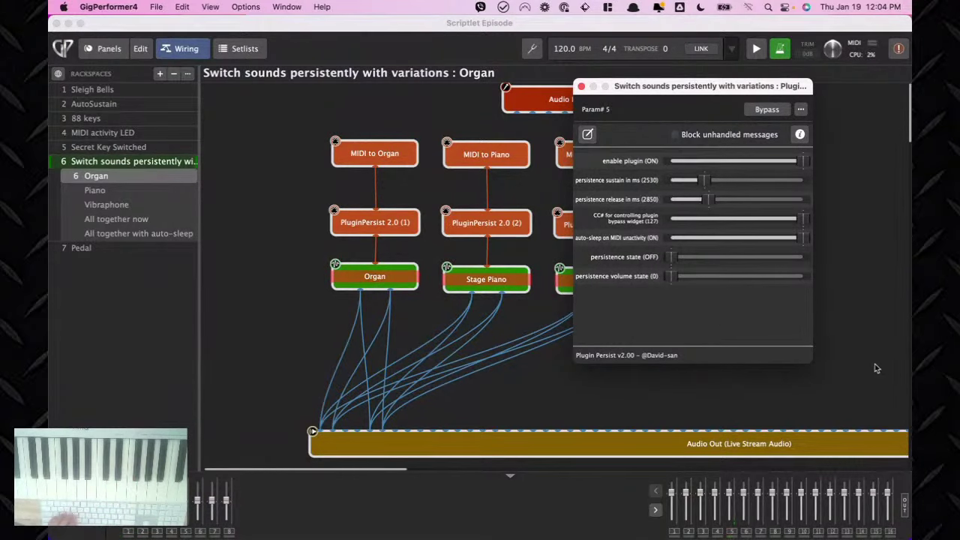
mouse_move(732, 536)
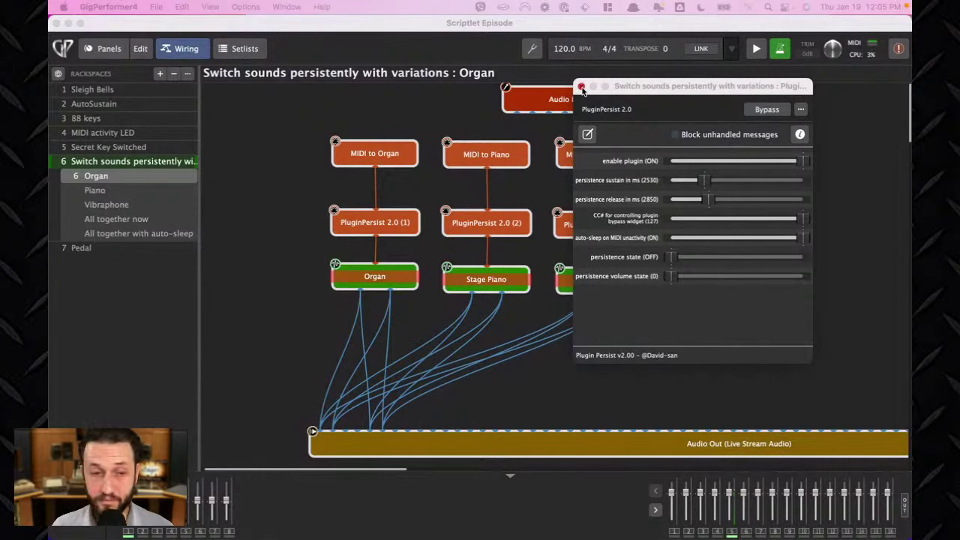
click(581, 87)
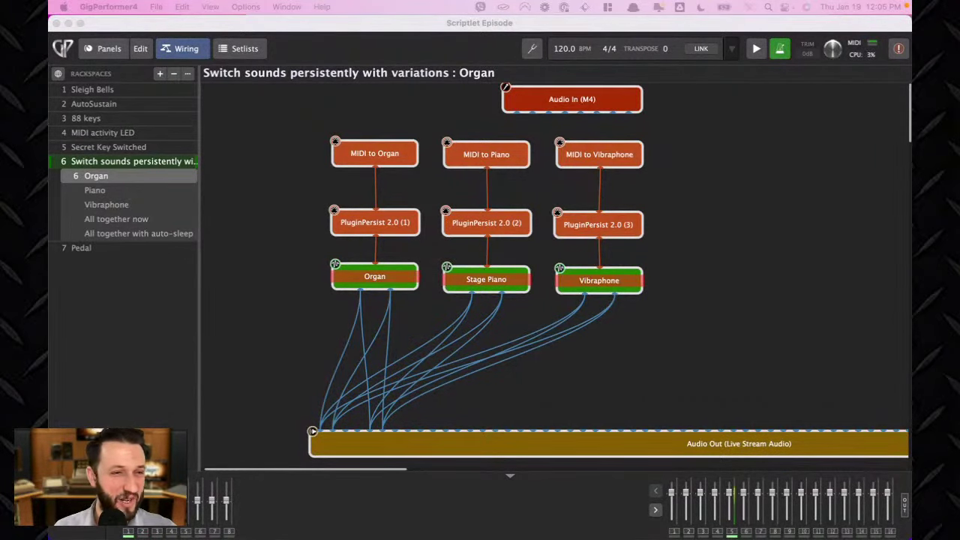
Switch to the Pedal rackspace and reposition the Invert Sustain Pedal block below MIDI In (OMNI) and the Audio Out block beneath it.
click(82, 247)
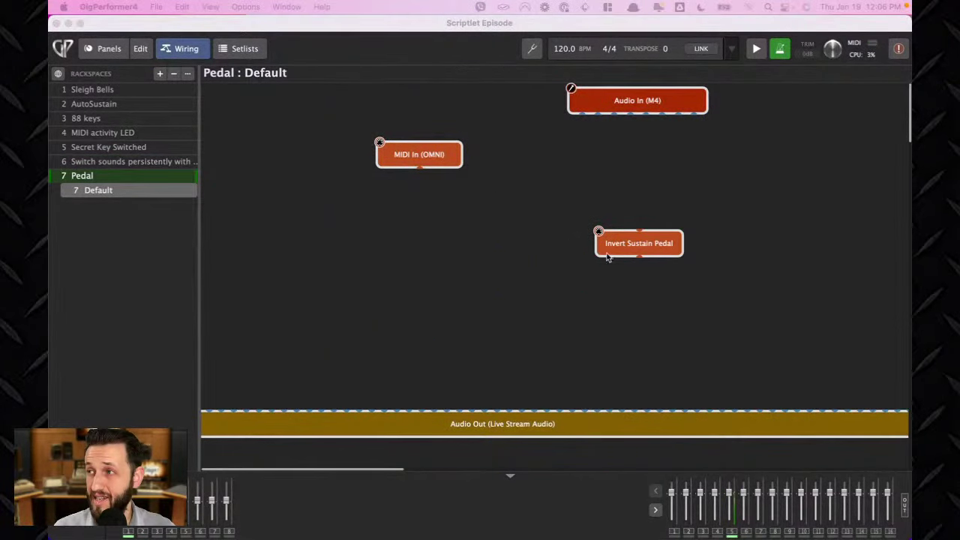
drag(651, 251, 392, 259)
drag(352, 421, 593, 394)
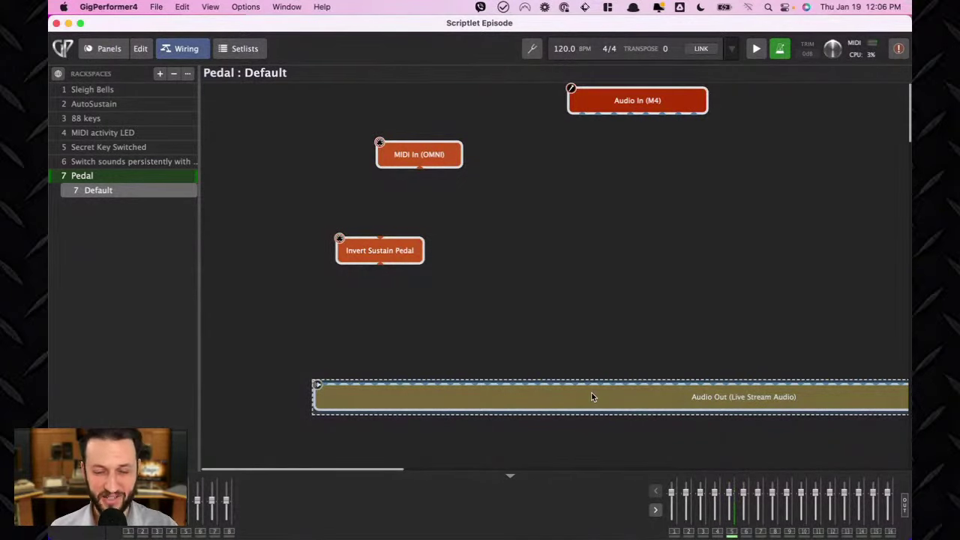
click(653, 283)
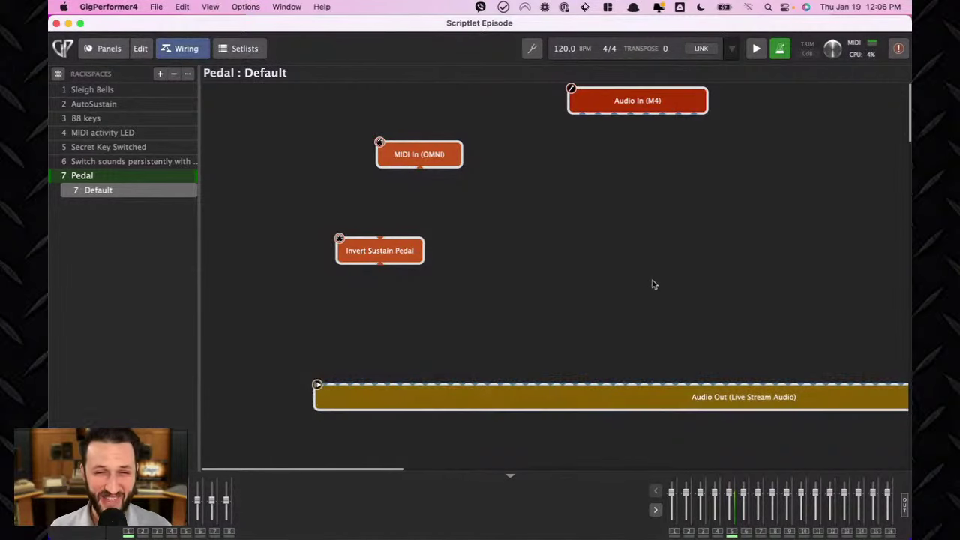
Insert the Quick For Piano Lessons favorite into the Pedal rackspace by filtering the plugins for "piano".
key(super+i)
text(piano)
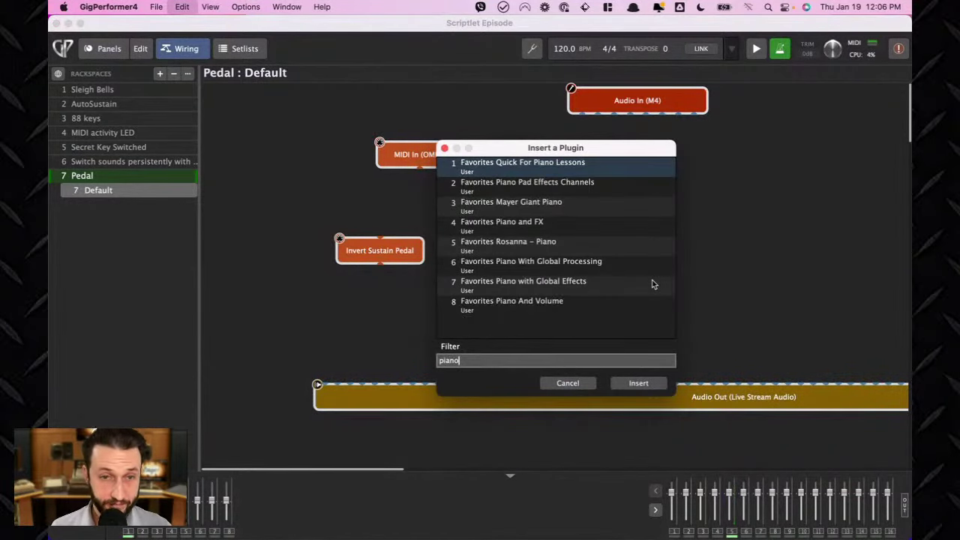
key(Return)
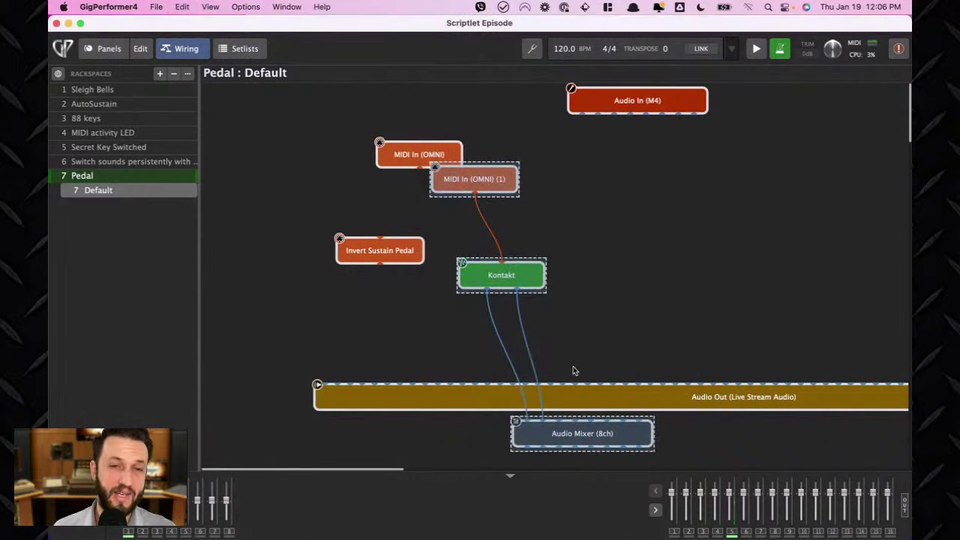
click(585, 462)
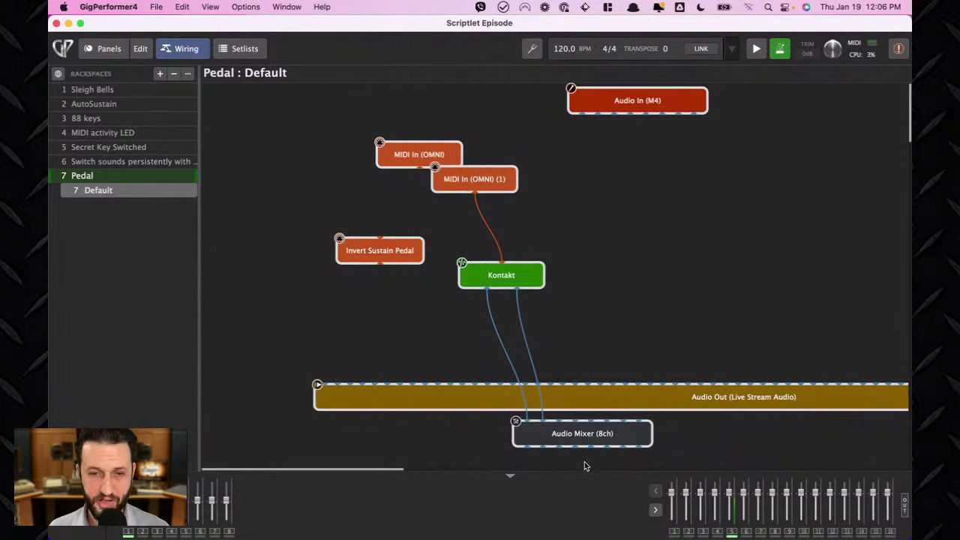
Remove the inserted Audio Mixer (8ch) and the duplicate MIDI In (OMNI) (1) block, keeping Kontakt.
click(608, 433)
key(BackSpace)
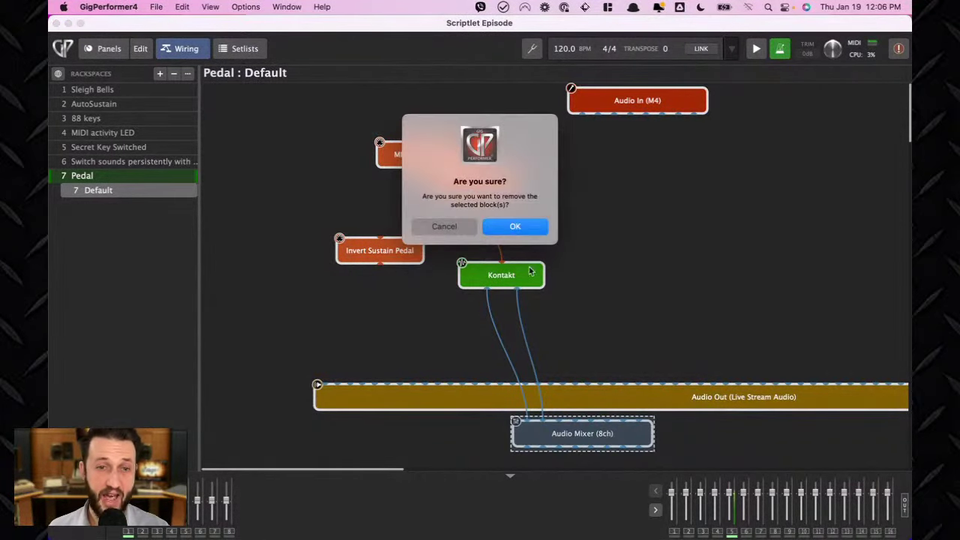
click(525, 227)
click(482, 178)
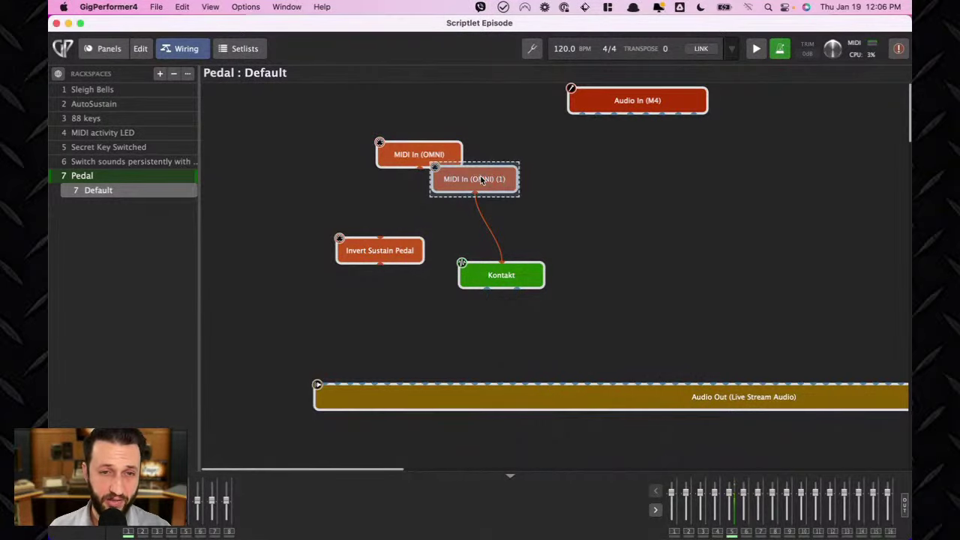
key(BackSpace)
click(526, 228)
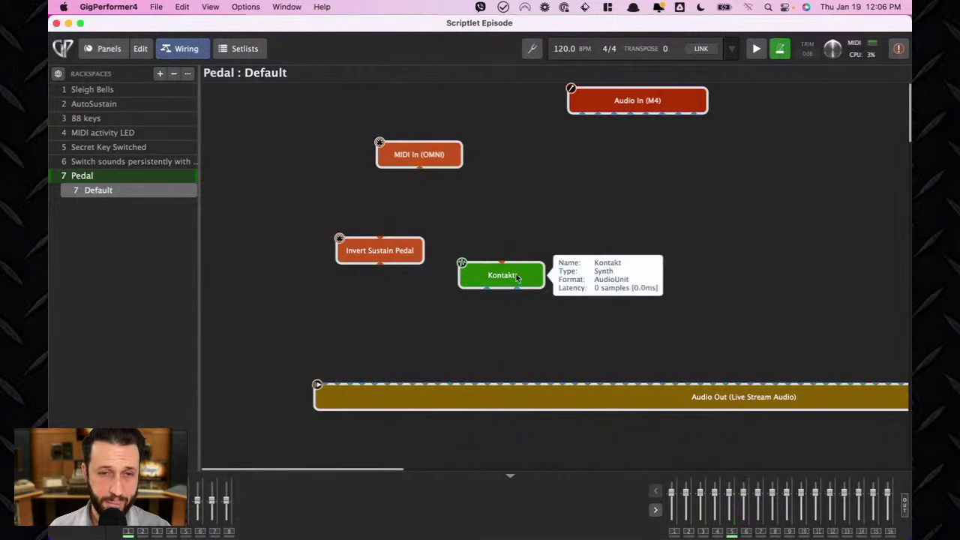
Arrange Kontakt just above Audio Out and Invert Sustain Pedal directly below MIDI In (OMNI).
click(434, 157)
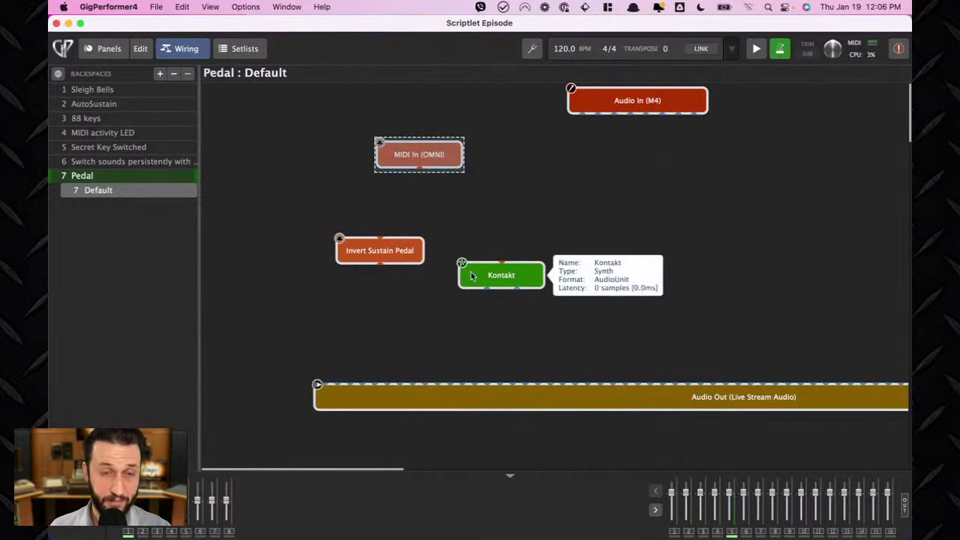
drag(506, 286, 389, 324)
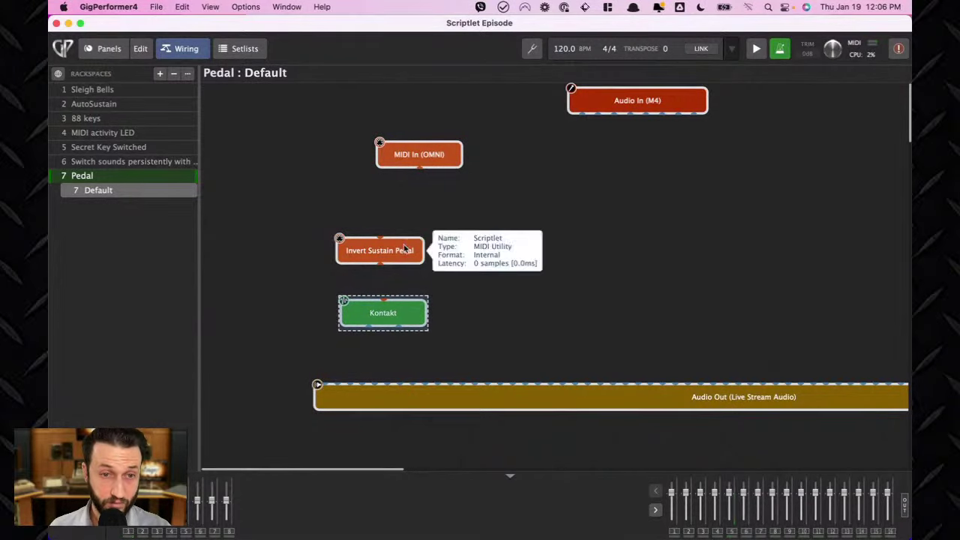
drag(407, 251, 445, 229)
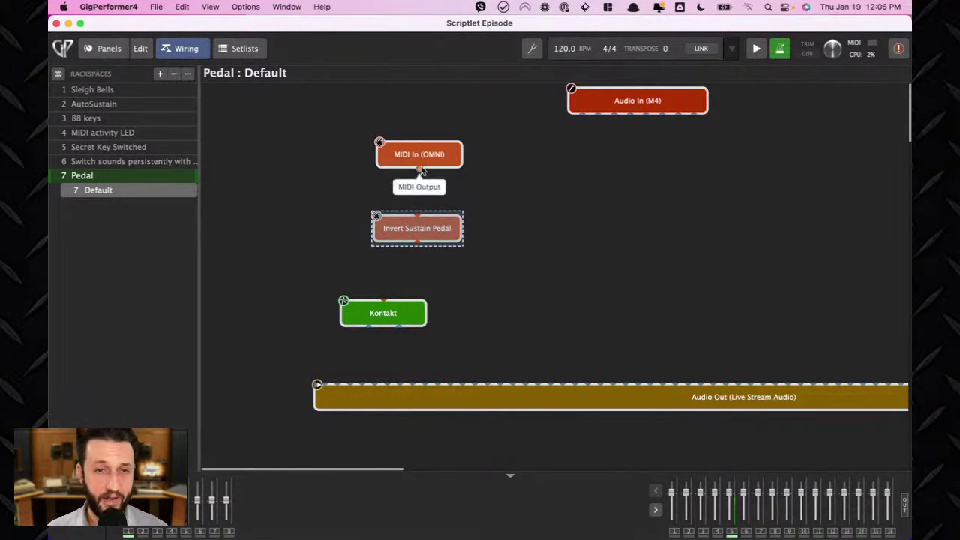
Wire MIDI In (OMNI) through Invert Sustain Pedal into Kontakt, and connect Kontakt's stereo output to two Audio Out channel pairs.
drag(419, 166, 350, 371)
drag(371, 324, 322, 385)
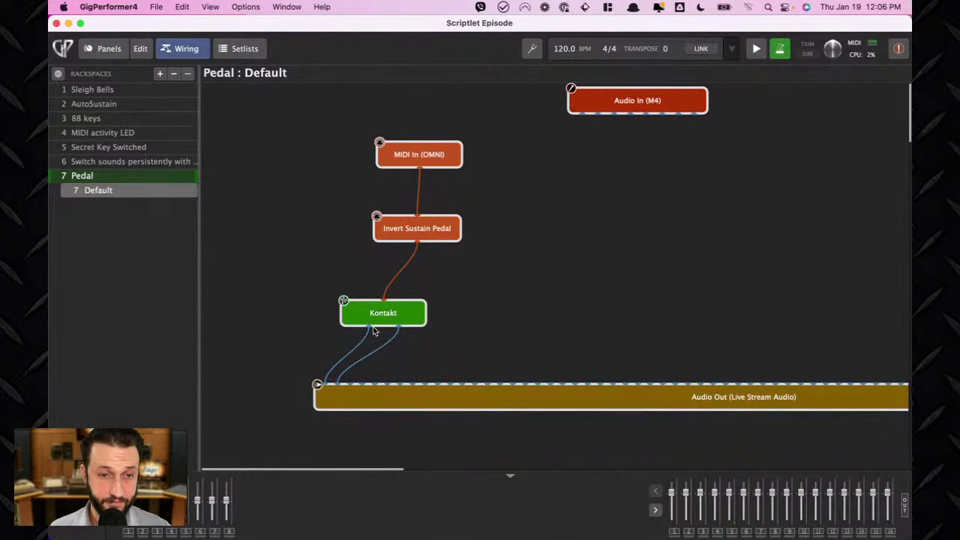
click(372, 324)
drag(368, 327, 378, 389)
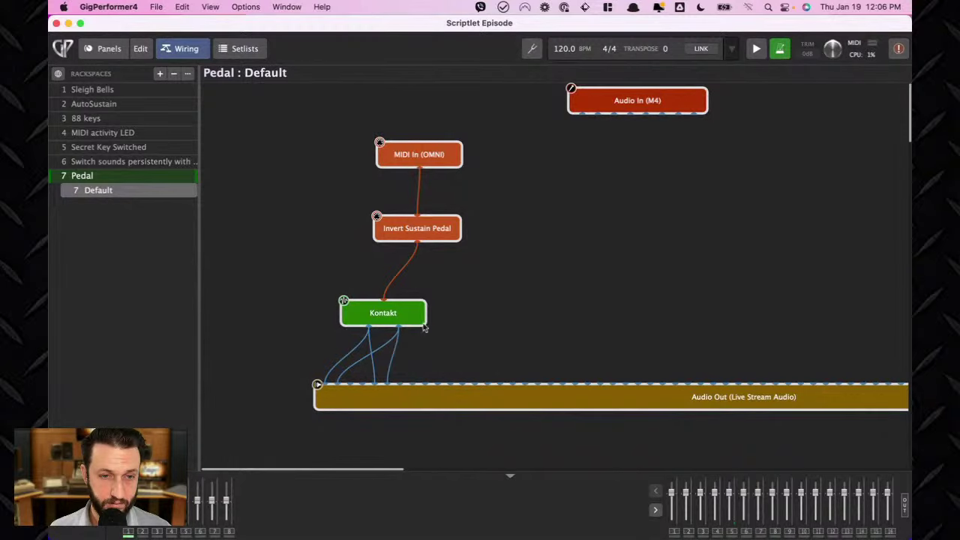
Insert a MIDI Monitor between Invert Sustain Pedal and Kontakt and space out the blocks.
click(433, 235)
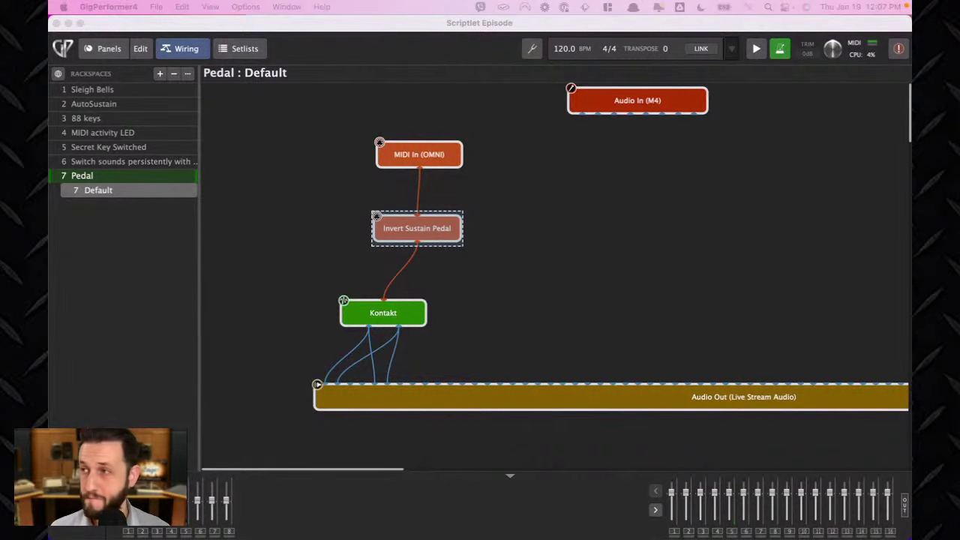
double_click(690, 251)
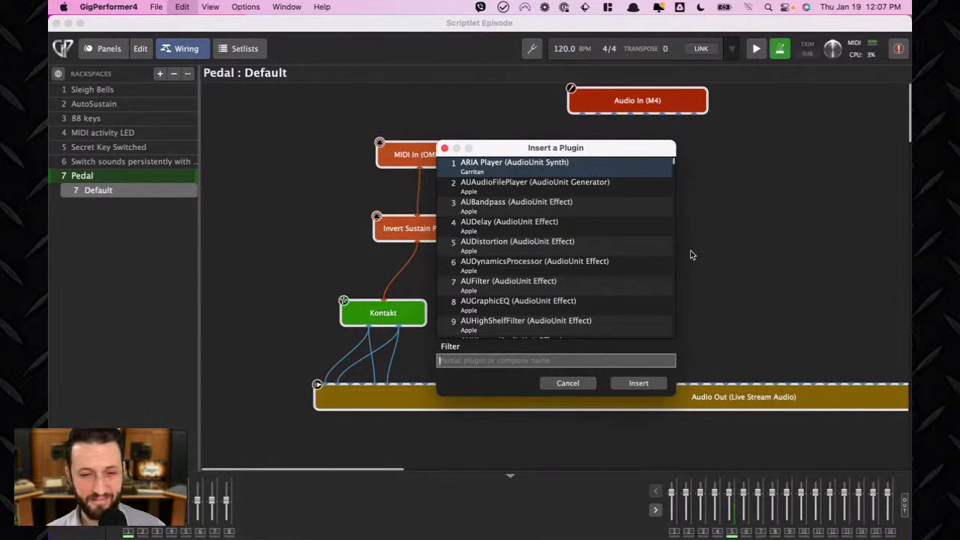
text(midi mon)
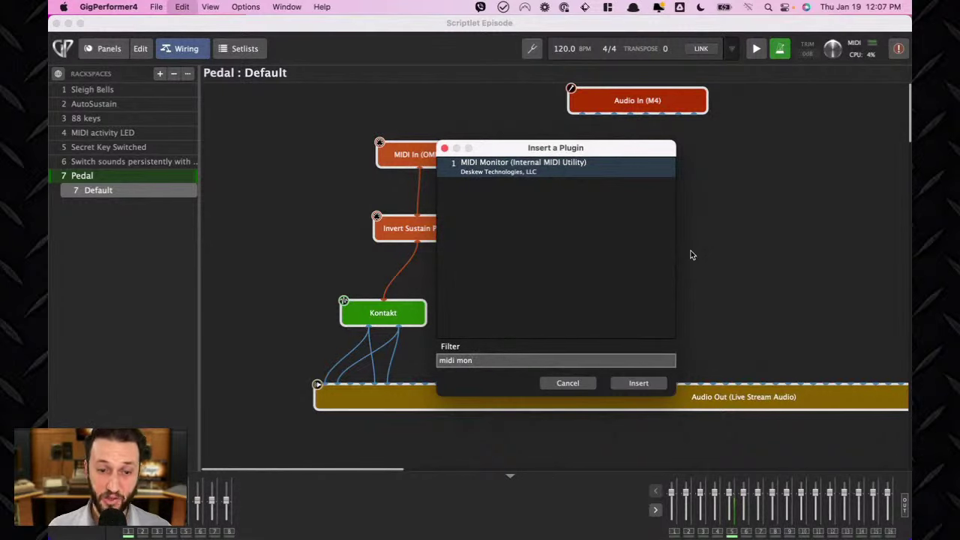
key(Return)
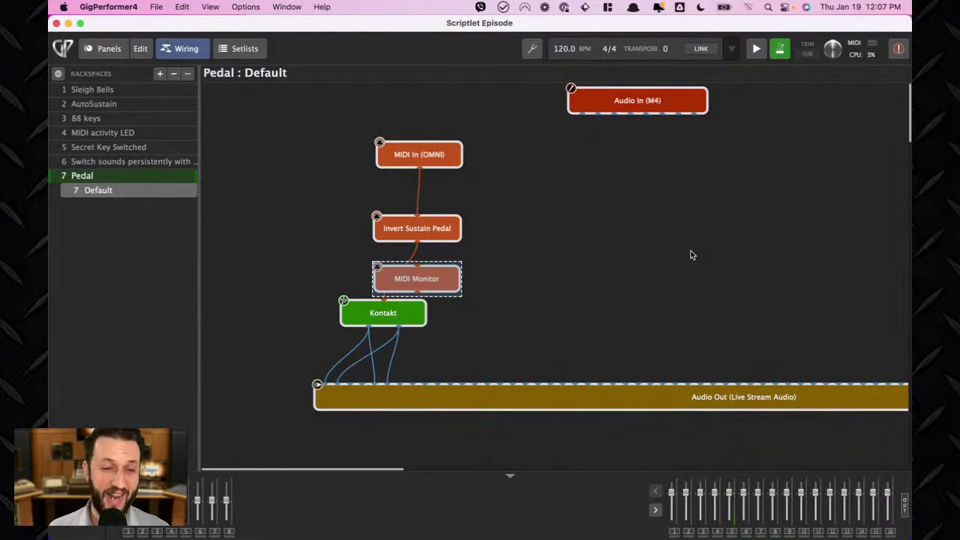
mouse_move(432, 274)
mouse_down()
mouse_move(465, 271)
mouse_move(424, 271)
mouse_up()
drag(425, 234, 424, 208)
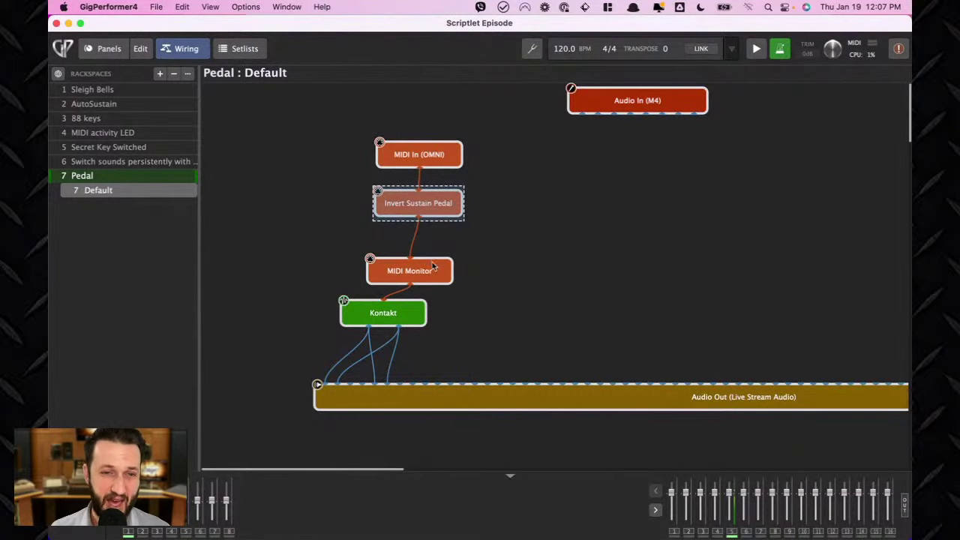
Open the MIDI Monitor, clear its log and move its window beside the wiring blocks.
mouse_move(426, 277)
mouse_down()
mouse_move(424, 260)
mouse_move(562, 263)
mouse_move(420, 261)
mouse_up()
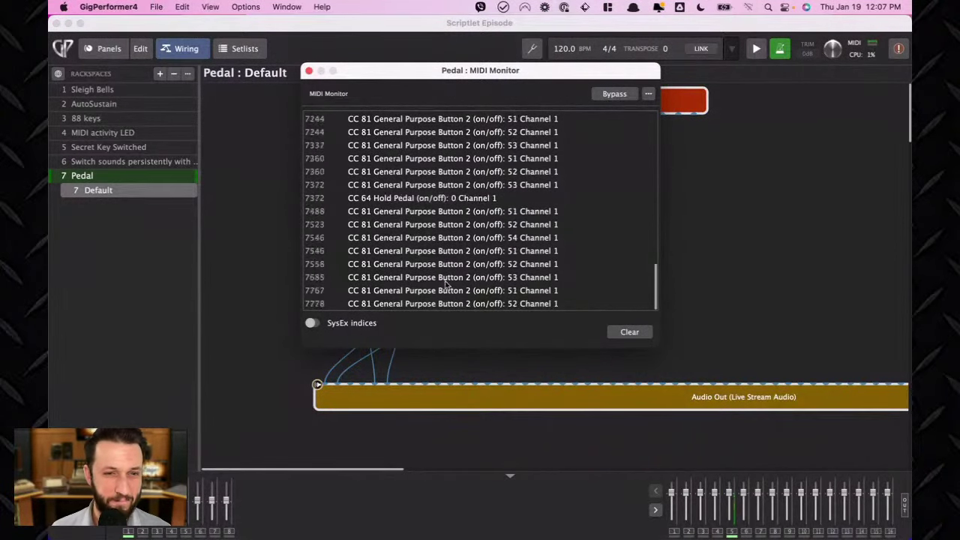
click(618, 336)
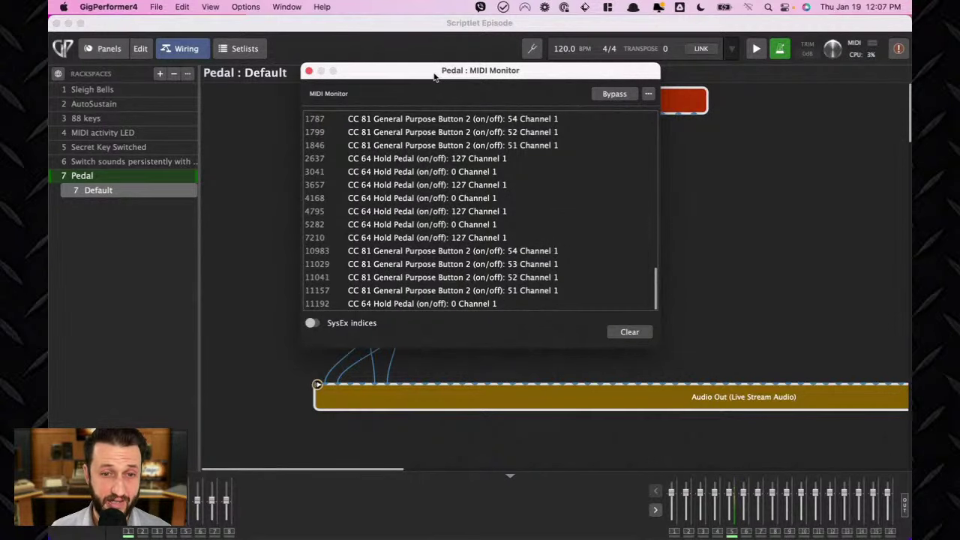
drag(434, 73, 670, 88)
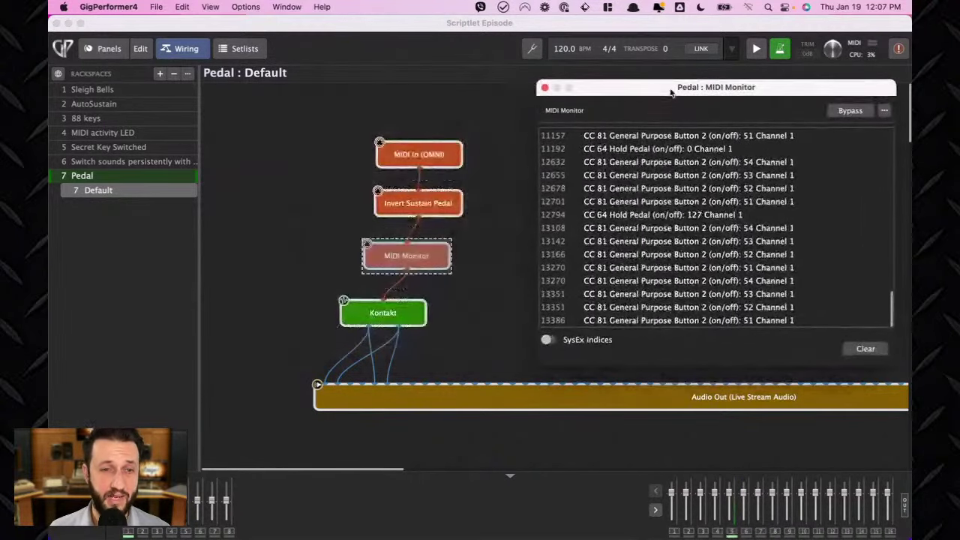
Bypass the Invert Sustain Pedal scriptlet.
right_click(413, 203)
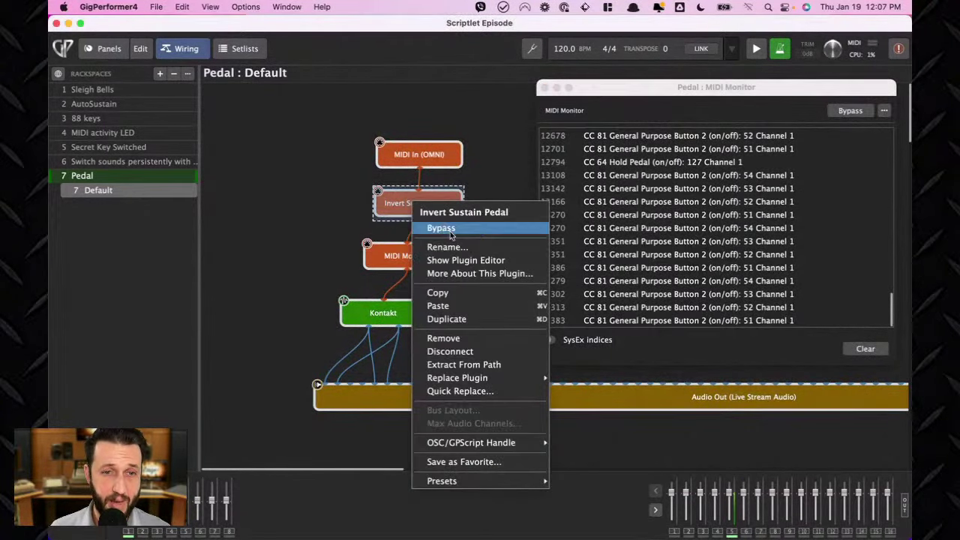
click(504, 229)
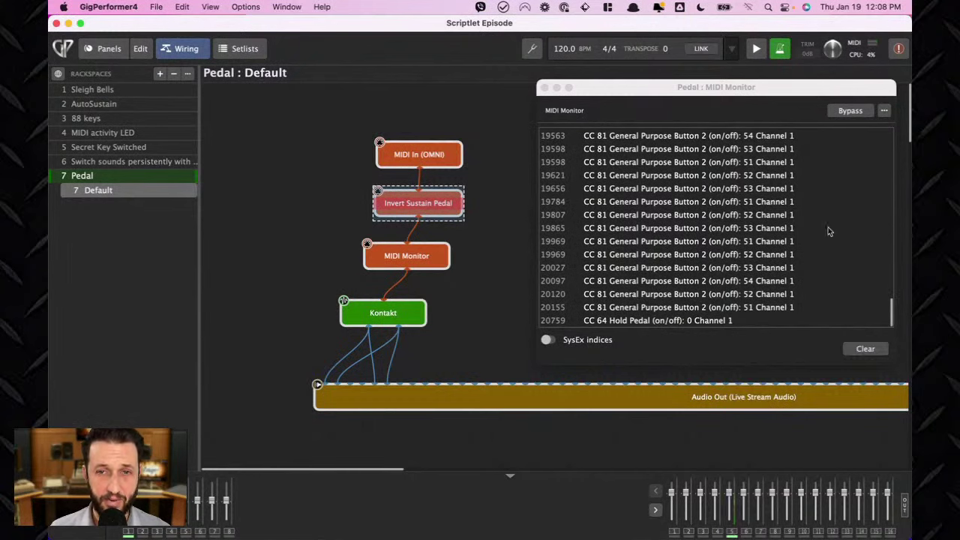
Clear the MIDI Monitor's log repeatedly to check the incoming pedal messages, and close the monitor.
click(866, 349)
click(866, 349)
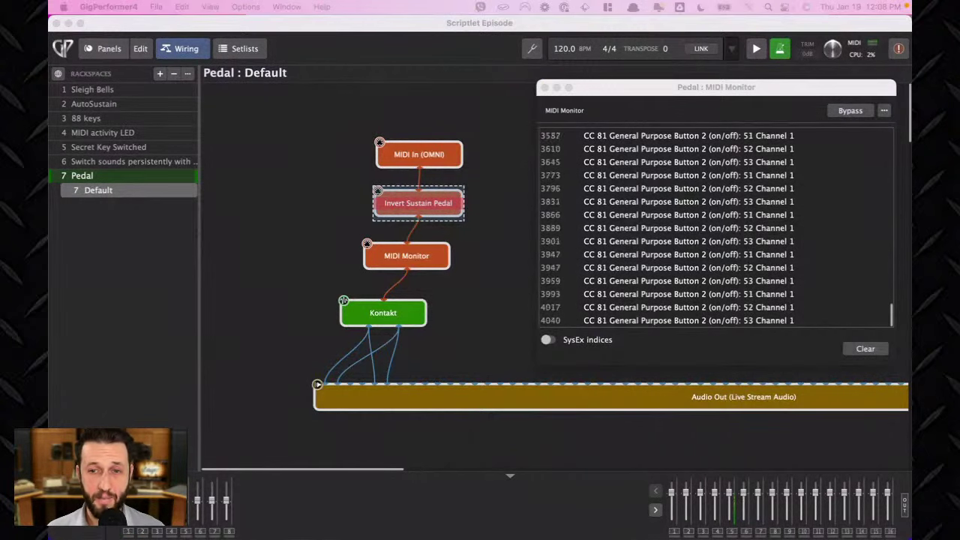
click(866, 349)
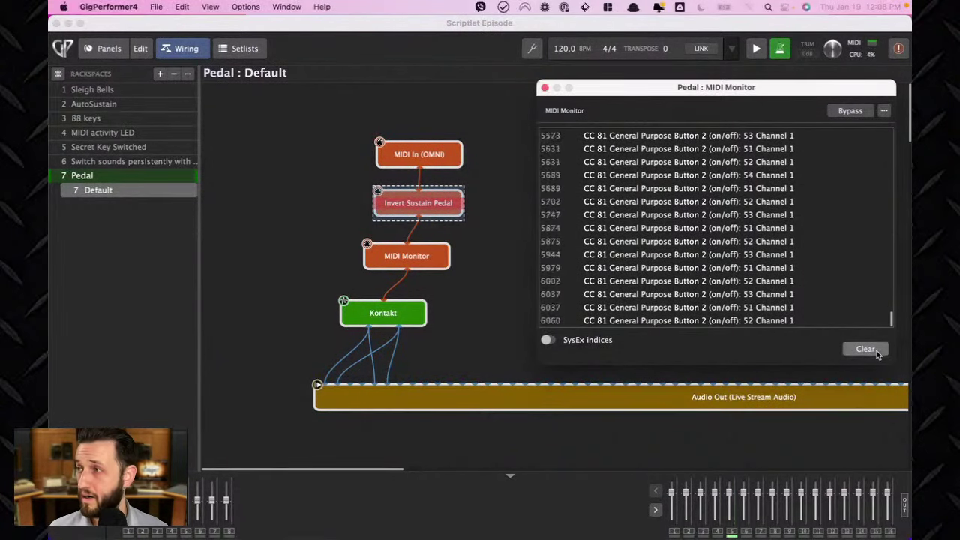
click(866, 349)
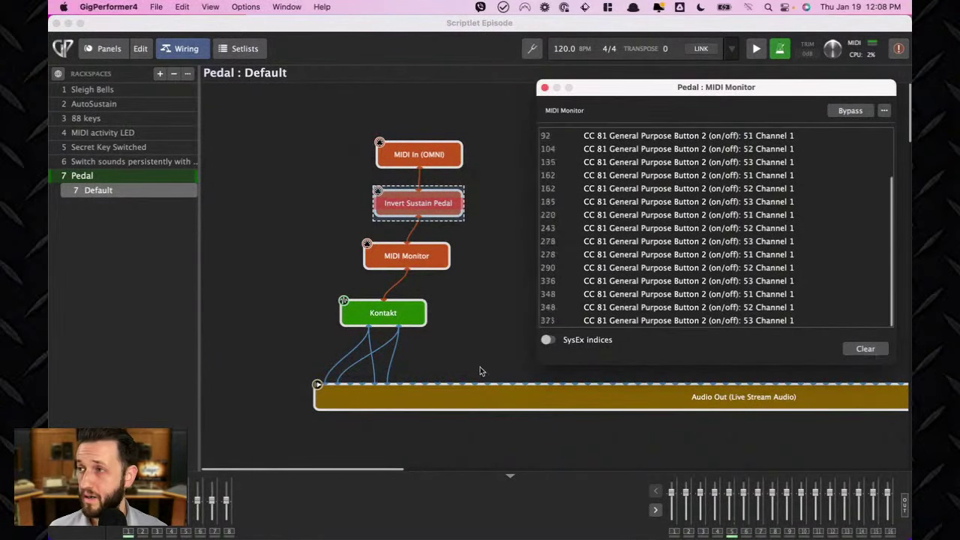
click(545, 88)
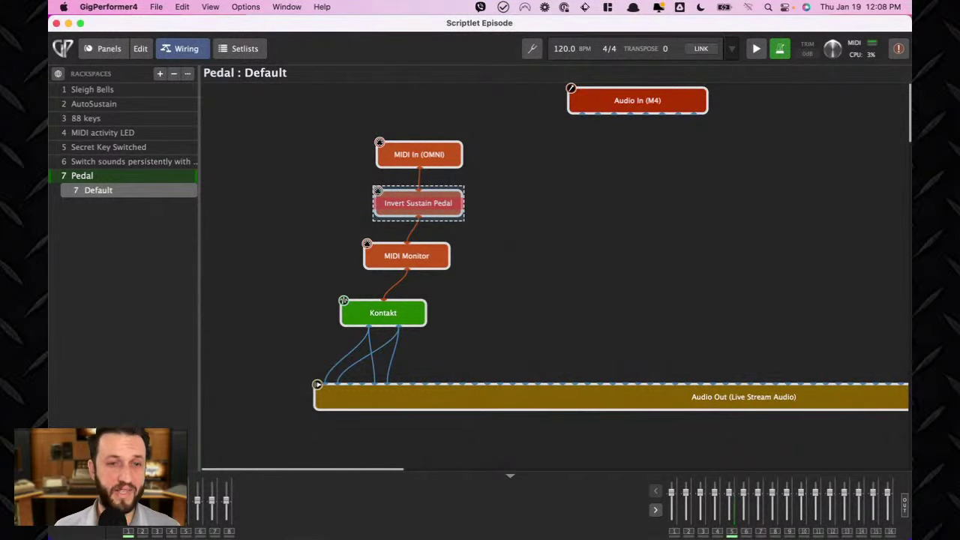